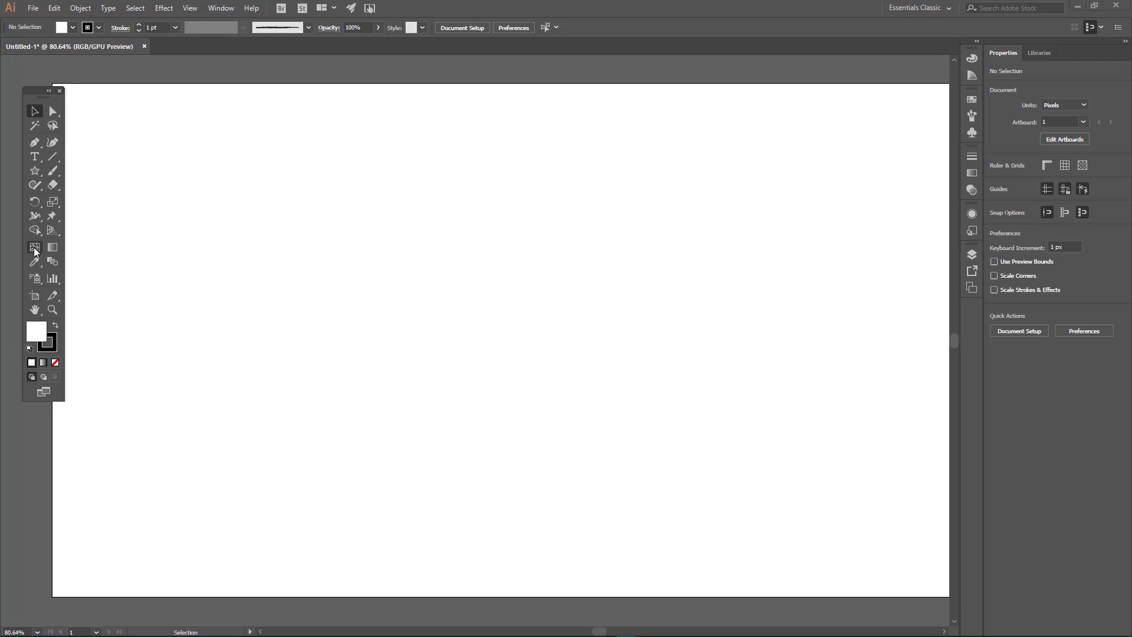
left_click(35, 251)
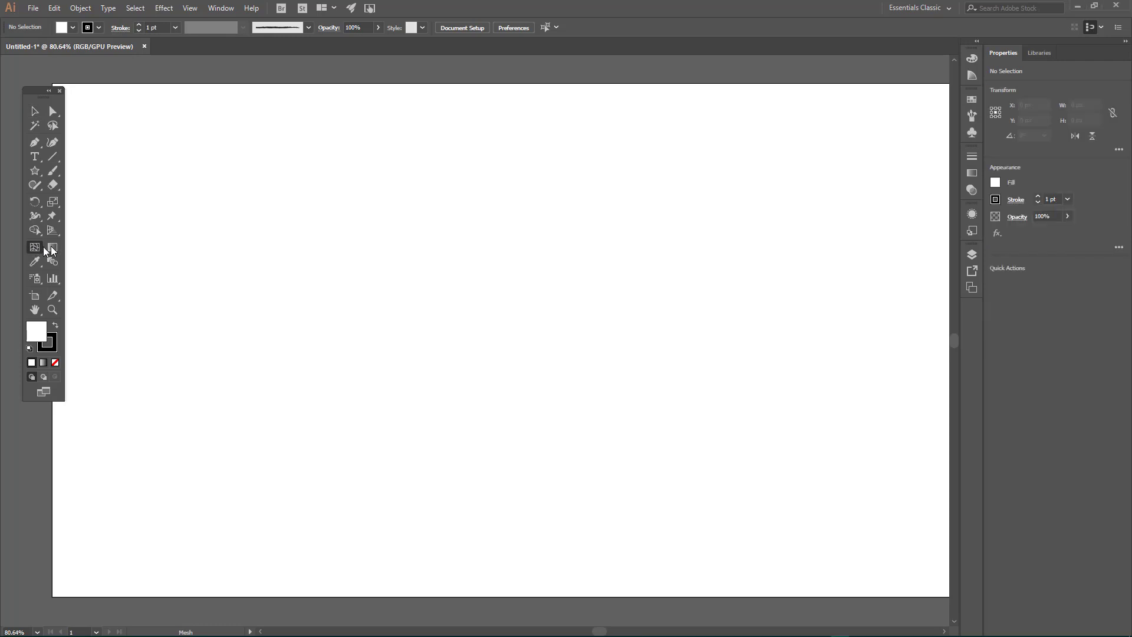
left_click(51, 262)
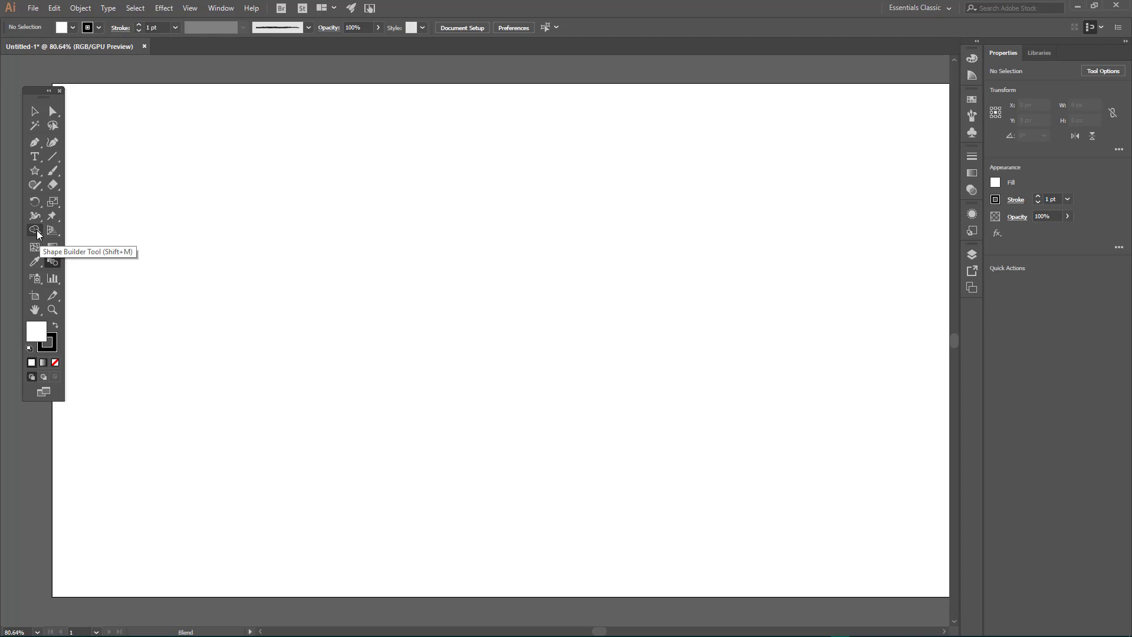
Step: Draw four overlapping rectangles cascading diagonally down from the artboard's upper-left area, the last about 123 by 108 px
left_click(40, 175)
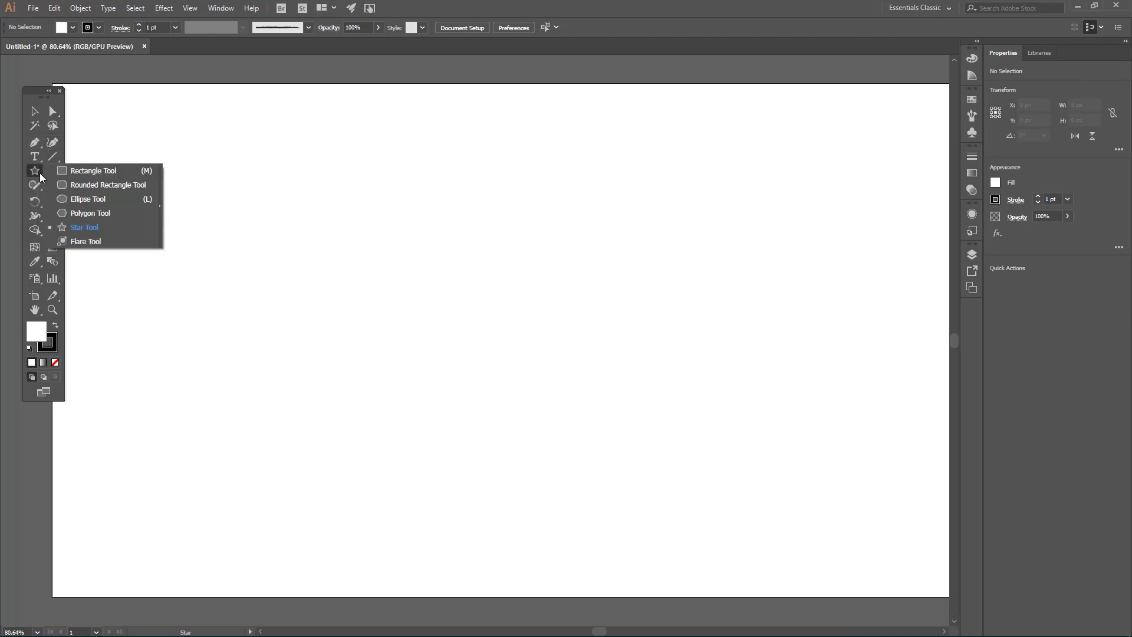
left_click(112, 171)
left_click_drag(162, 139, 256, 200)
left_click_drag(300, 268, 219, 169)
mouse_move(318, 299)
left_mouse_down()
mouse_move(240, 223)
mouse_move(329, 309)
mouse_move(276, 260)
left_mouse_up()
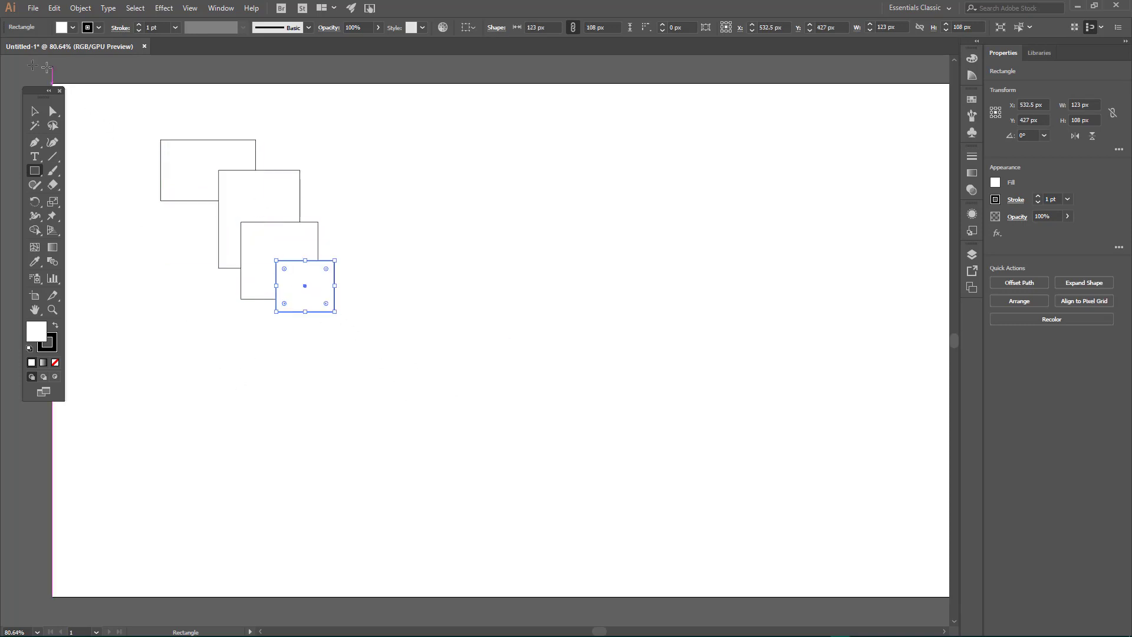
left_click(34, 111)
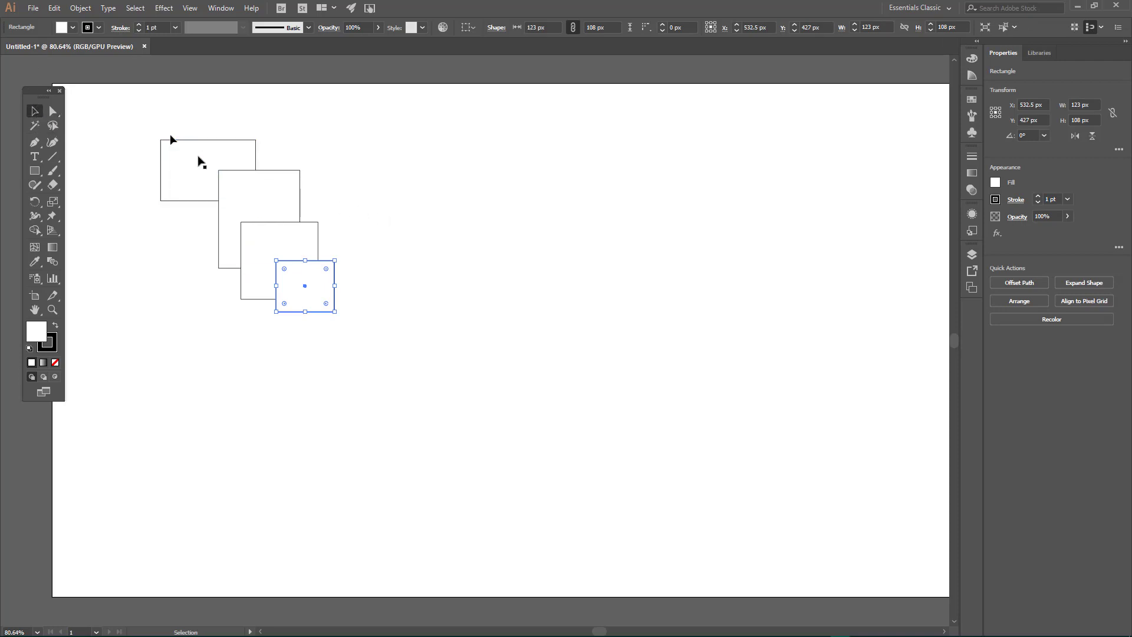
left_click(422, 282)
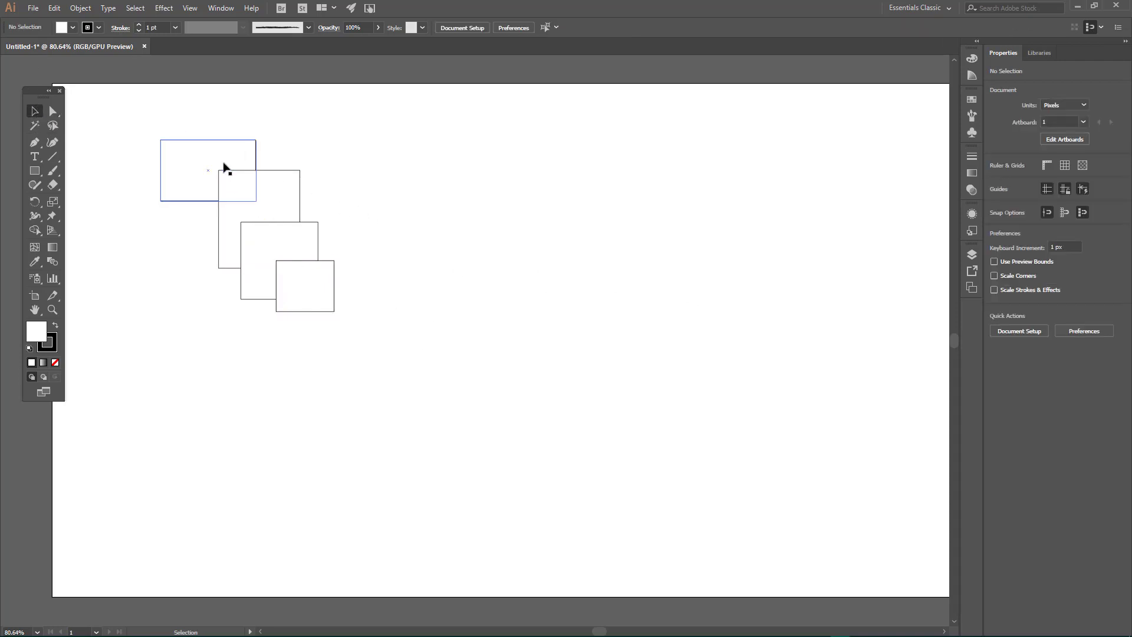
Step: Show the objects inside Layer 1 and select the lowest rectangle to check its place in the stacking order
left_click(972, 255)
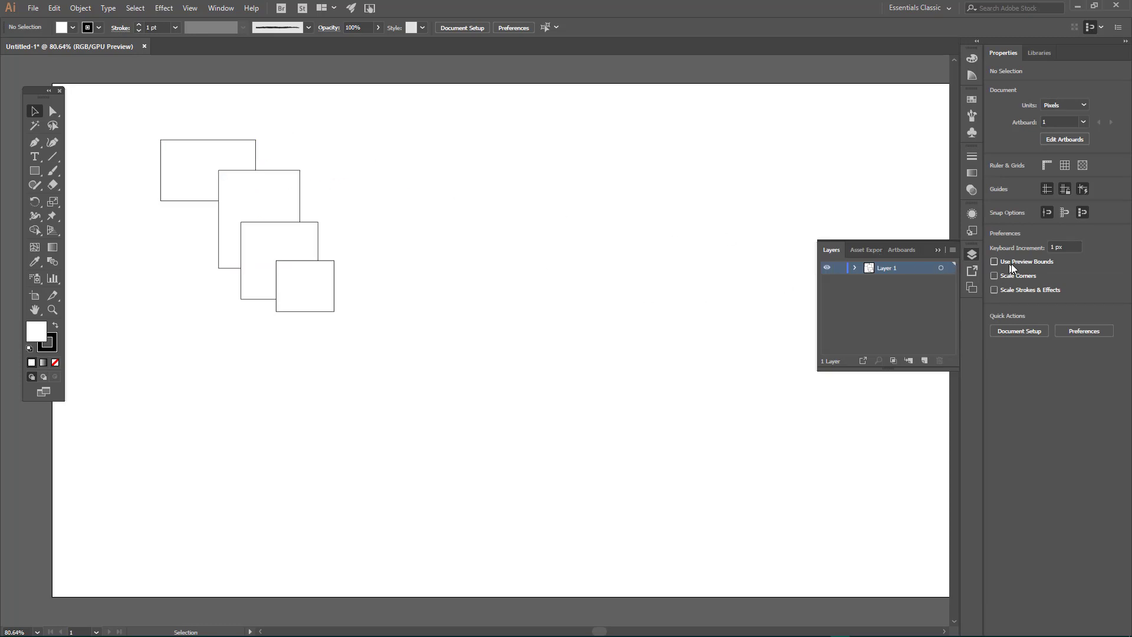
left_click(856, 269)
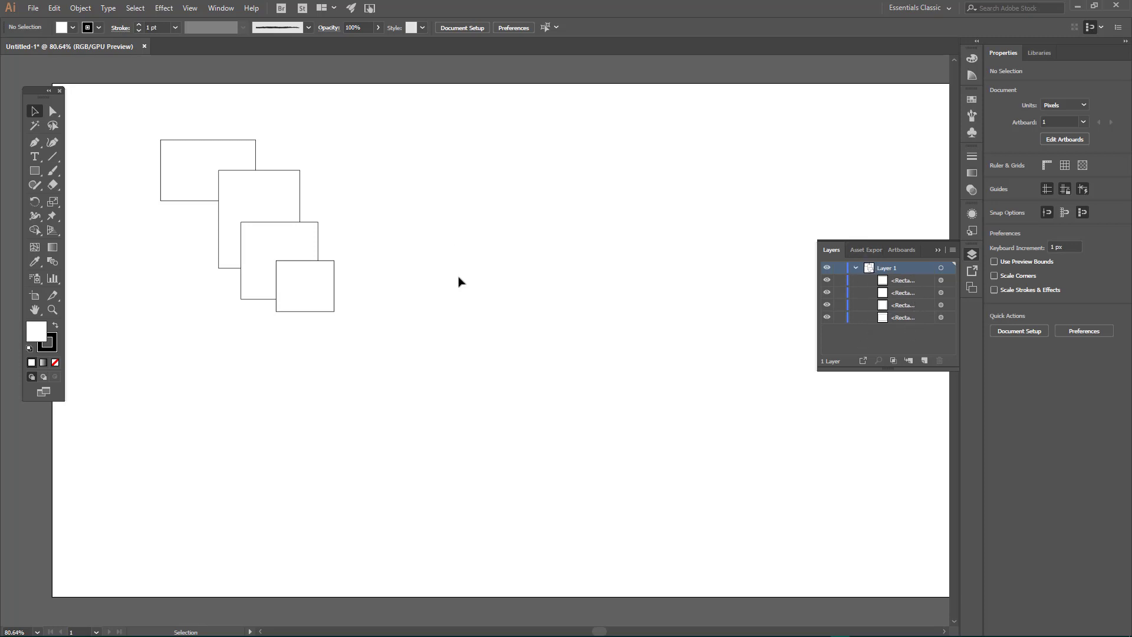
left_click(313, 291)
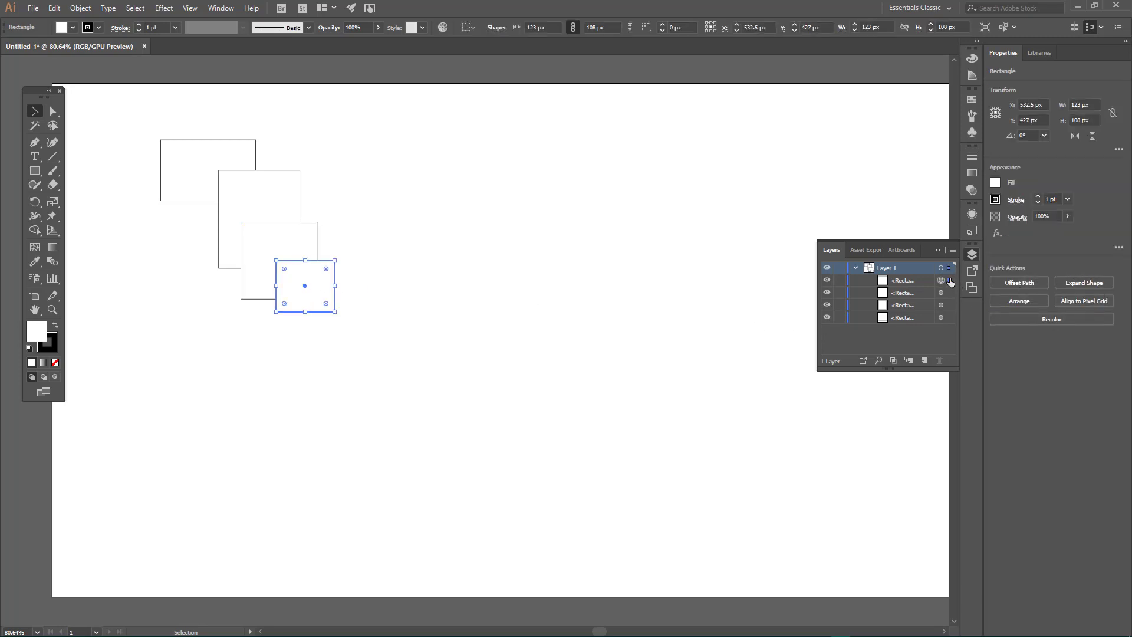
left_click(643, 157)
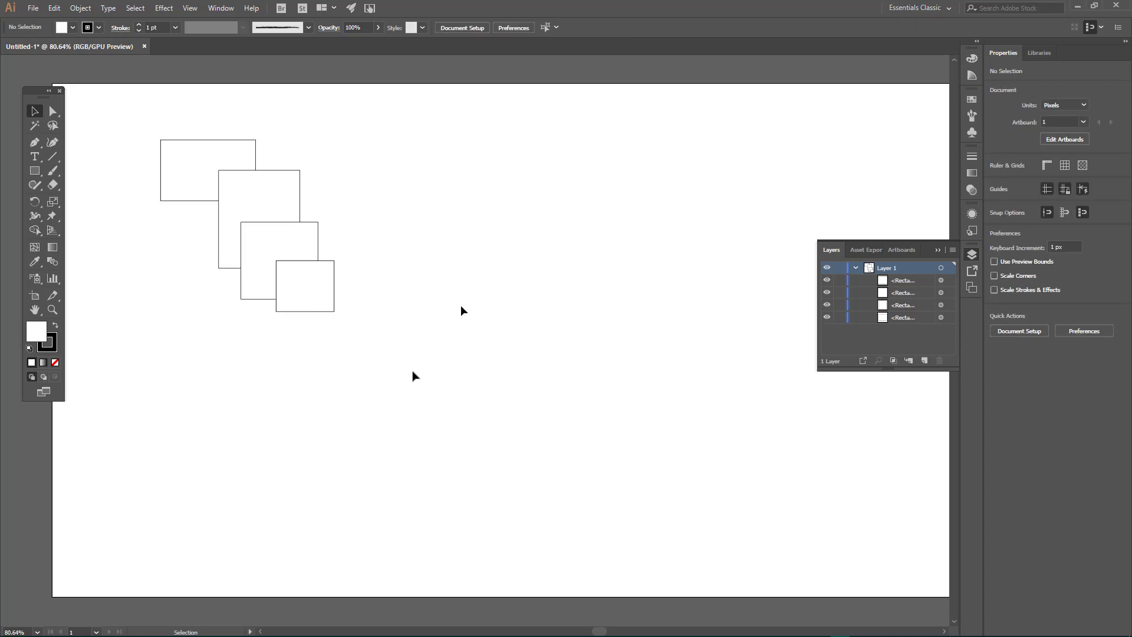
Step: Send the smallest rectangle backward one level and move it up so it overlaps the tall rectangle
left_click(317, 305)
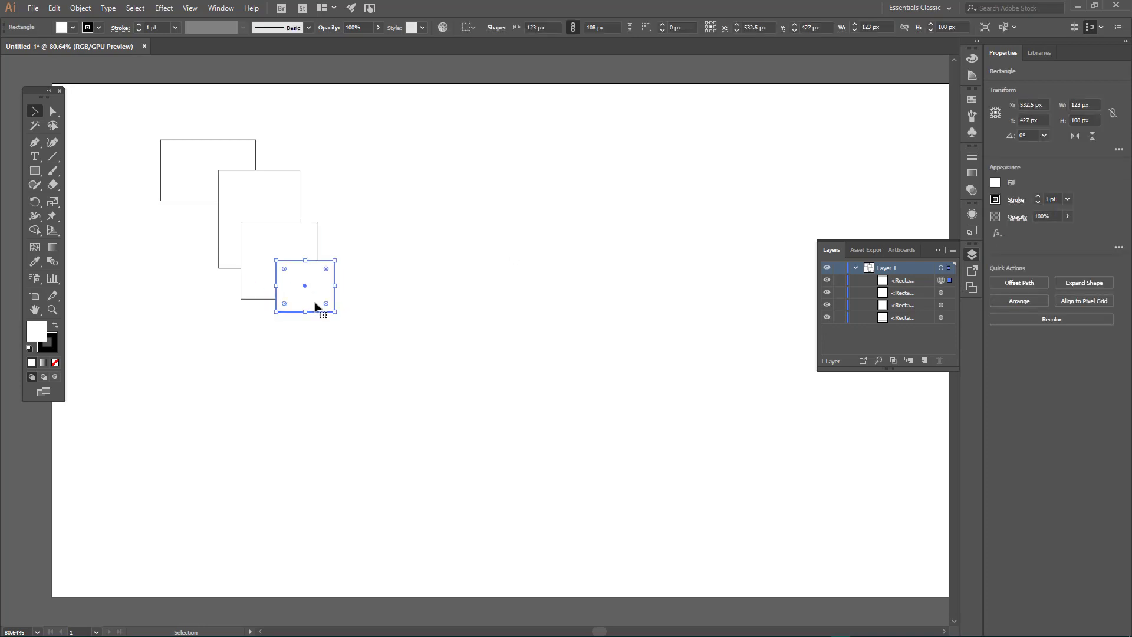
right_click(317, 305)
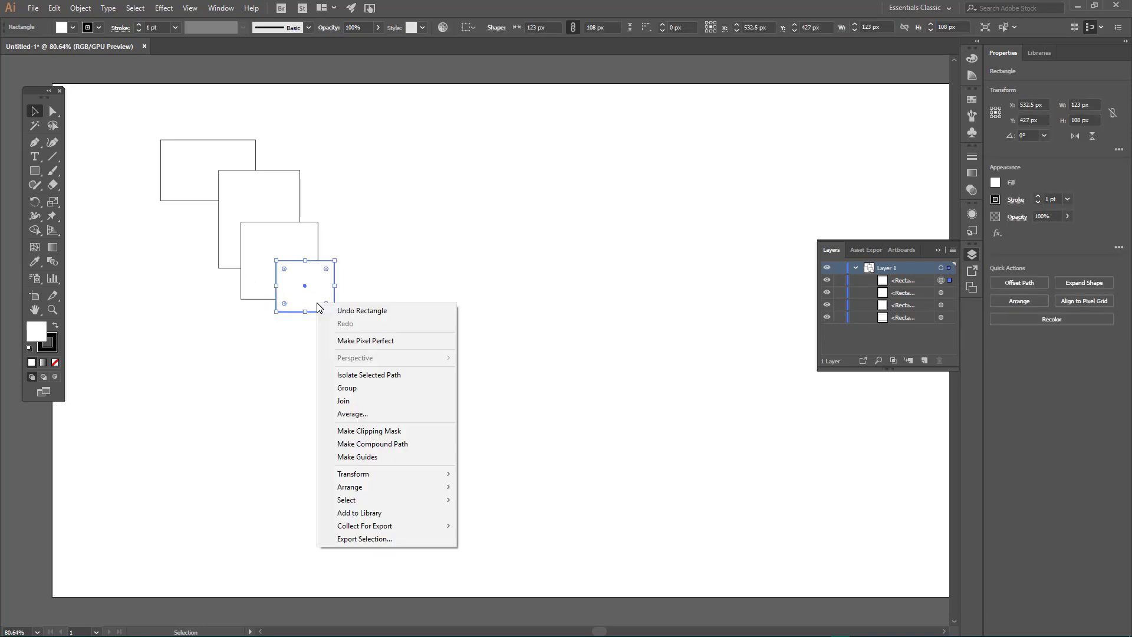
mouse_move(370, 487)
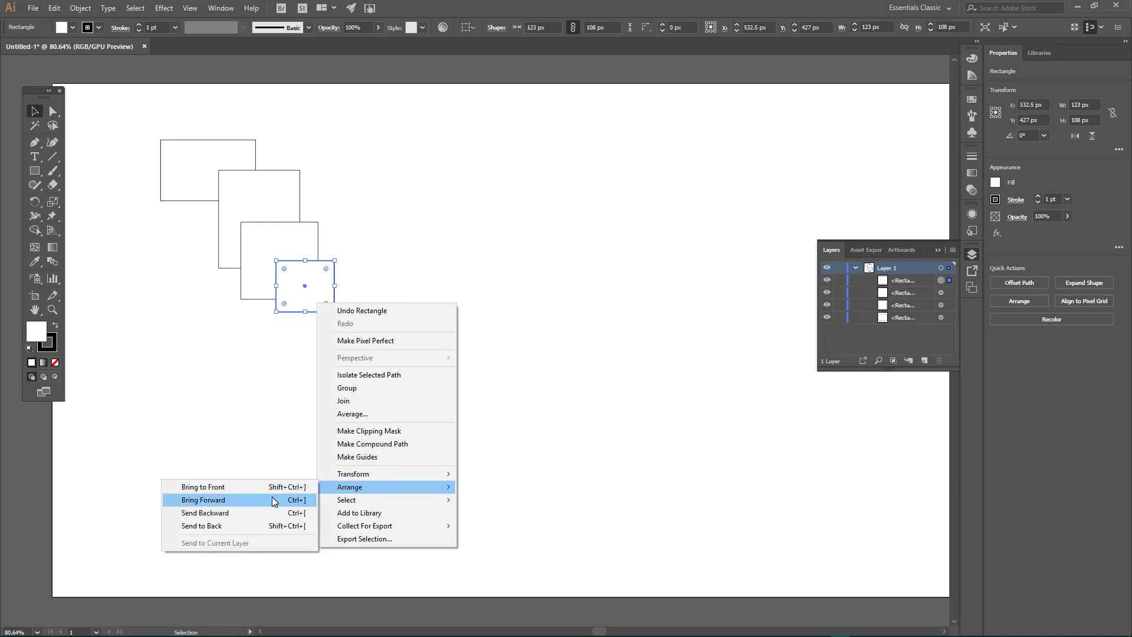
left_click(258, 512)
left_click(196, 406)
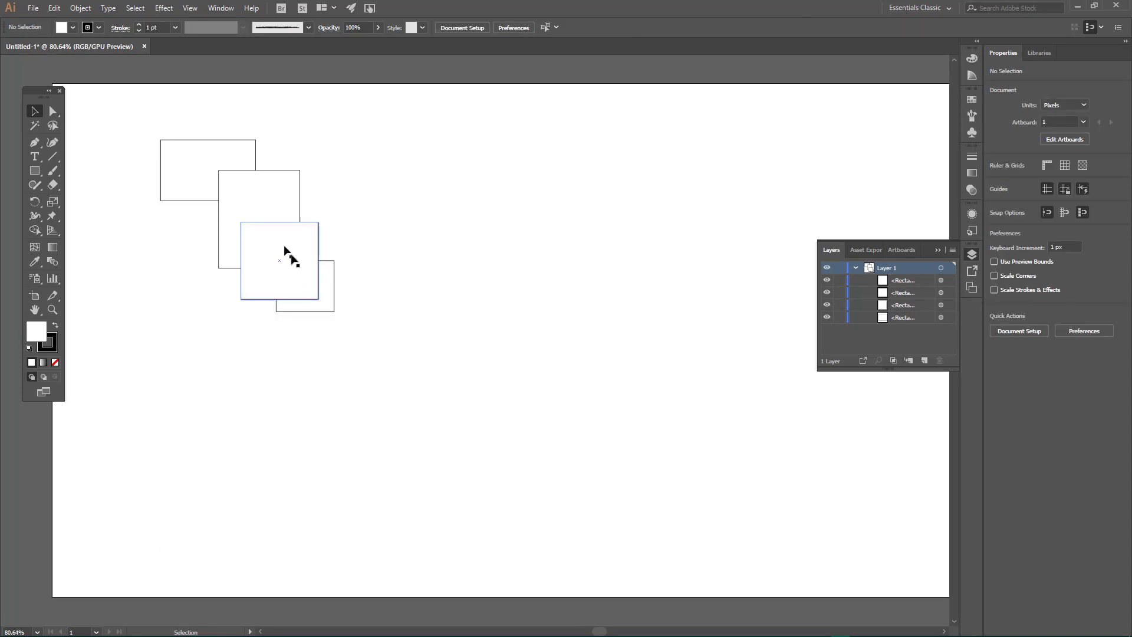
left_click_drag(327, 293, 324, 228)
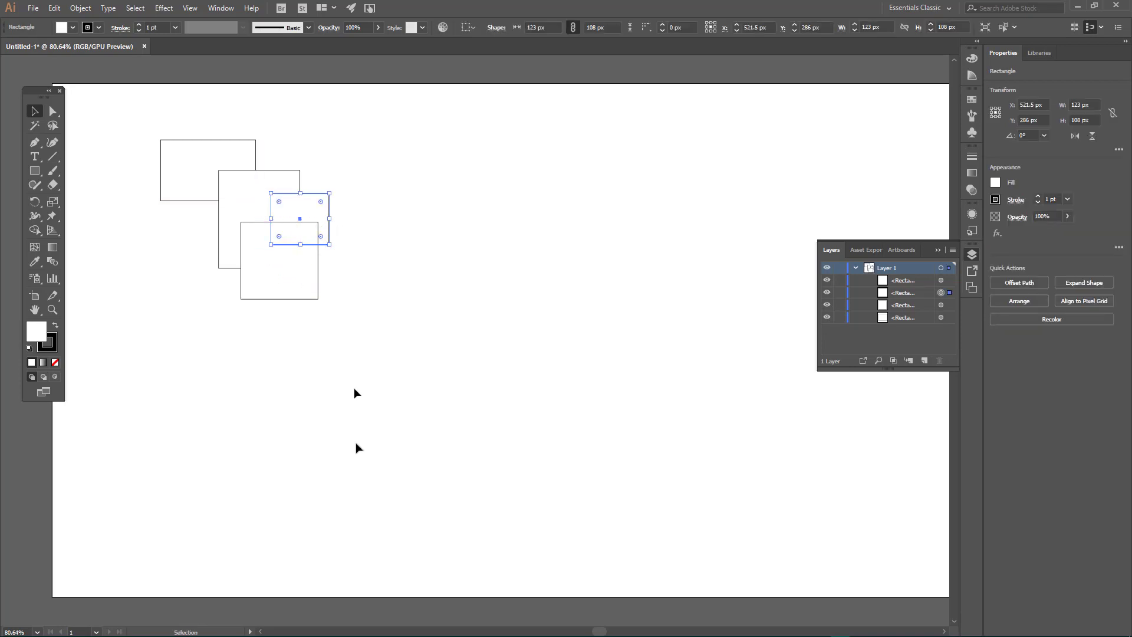
left_click(352, 472)
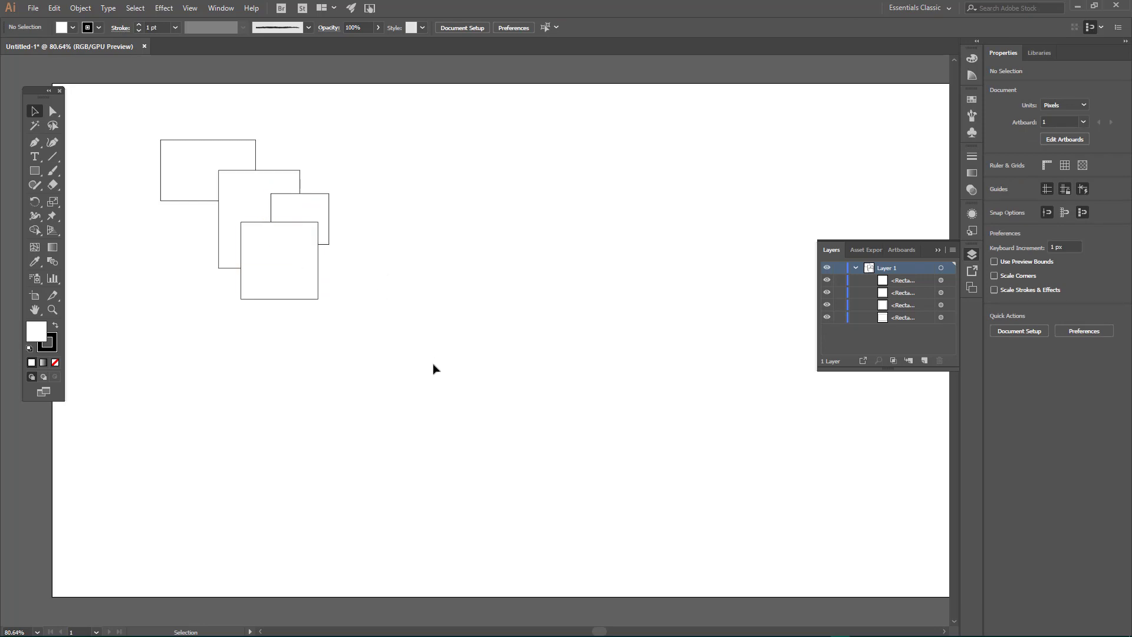
Step: Send the smallest rectangle to the back of the stack and shift it slightly to the right
left_click(305, 210)
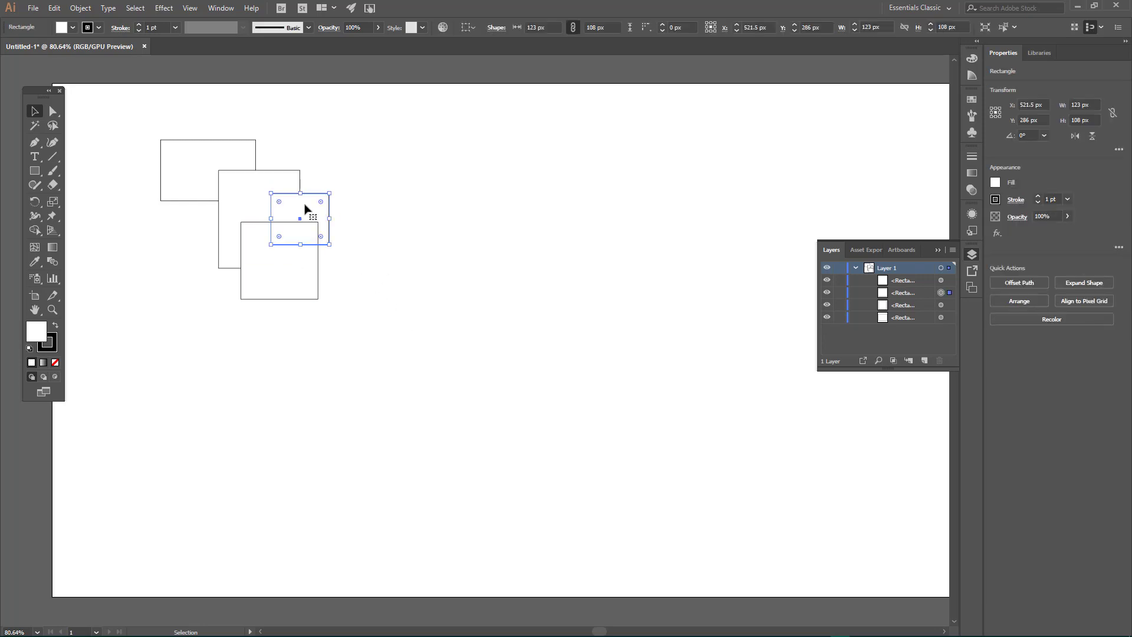
right_click(305, 210)
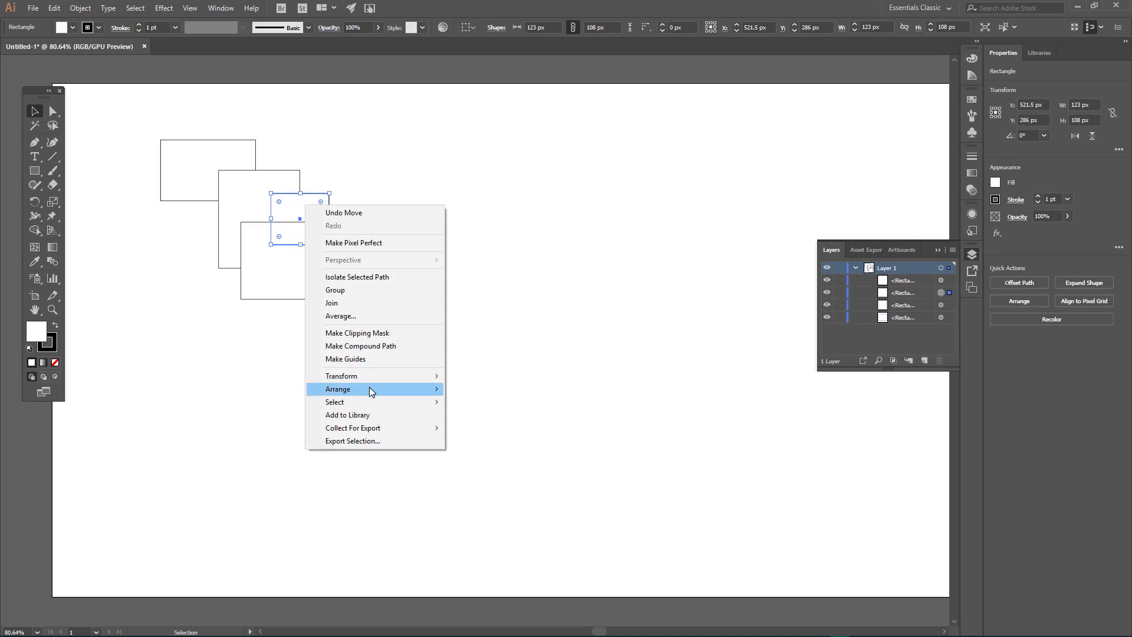
mouse_move(369, 389)
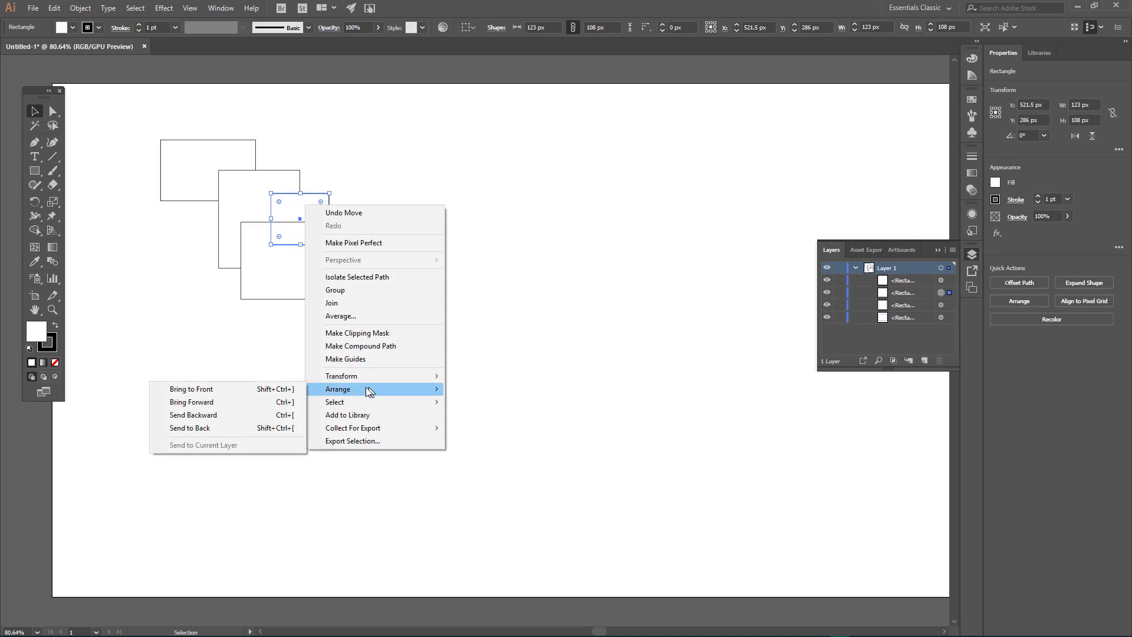
left_click(193, 427)
left_click(189, 381)
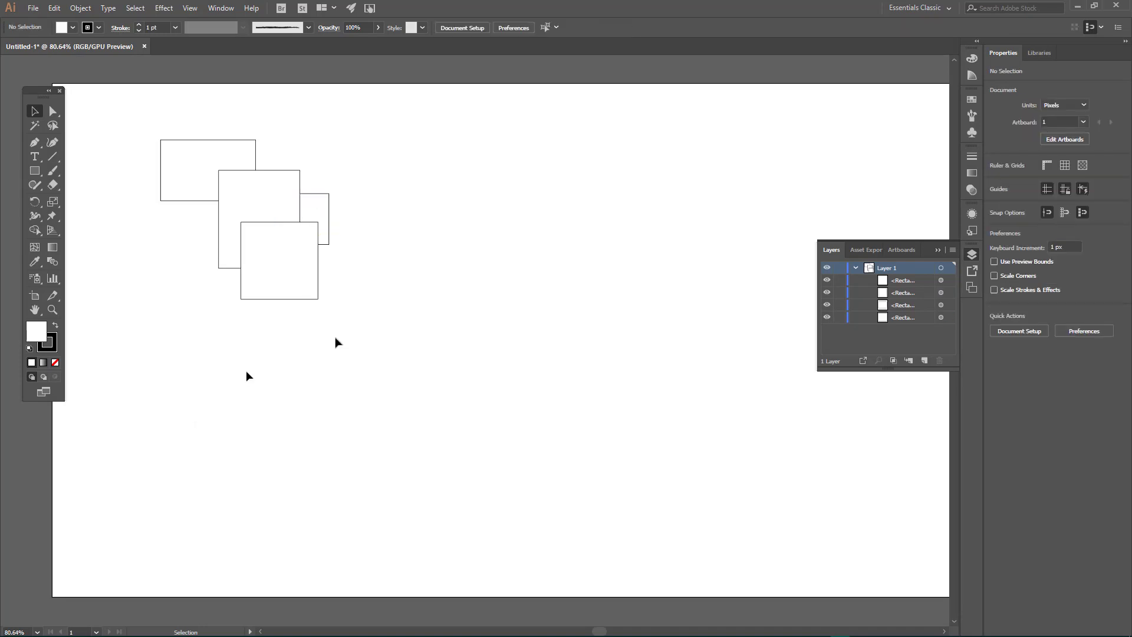
left_click_drag(326, 205, 337, 207)
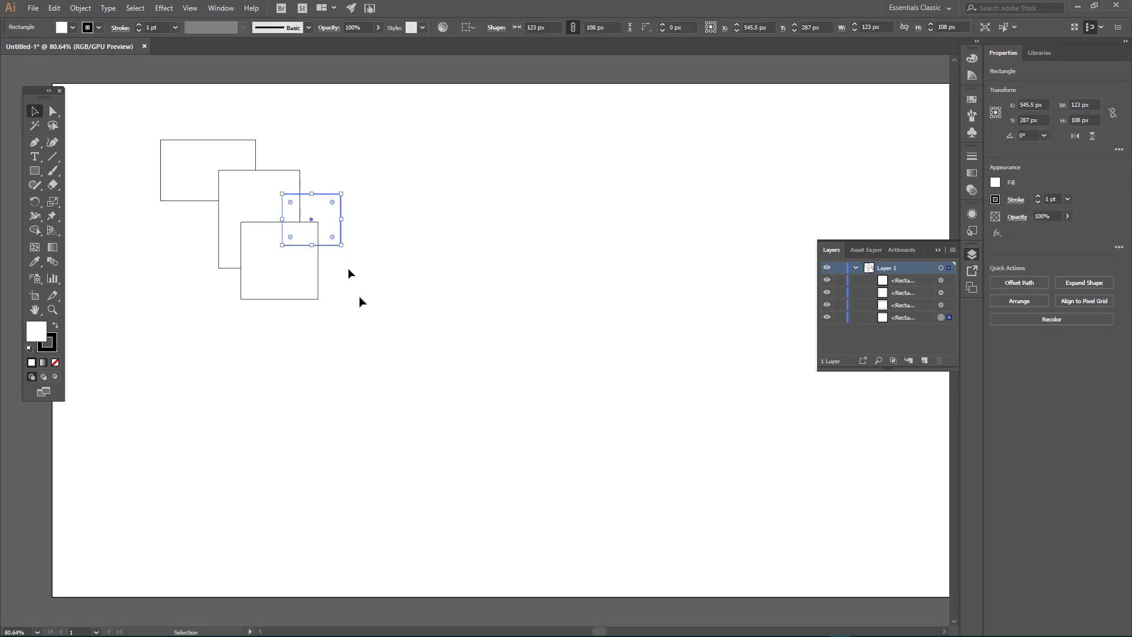
left_click(371, 359)
Step: Select all four rectangles and merge all their regions into one shape with the Shape Builder tool
left_click_drag(115, 122, 414, 396)
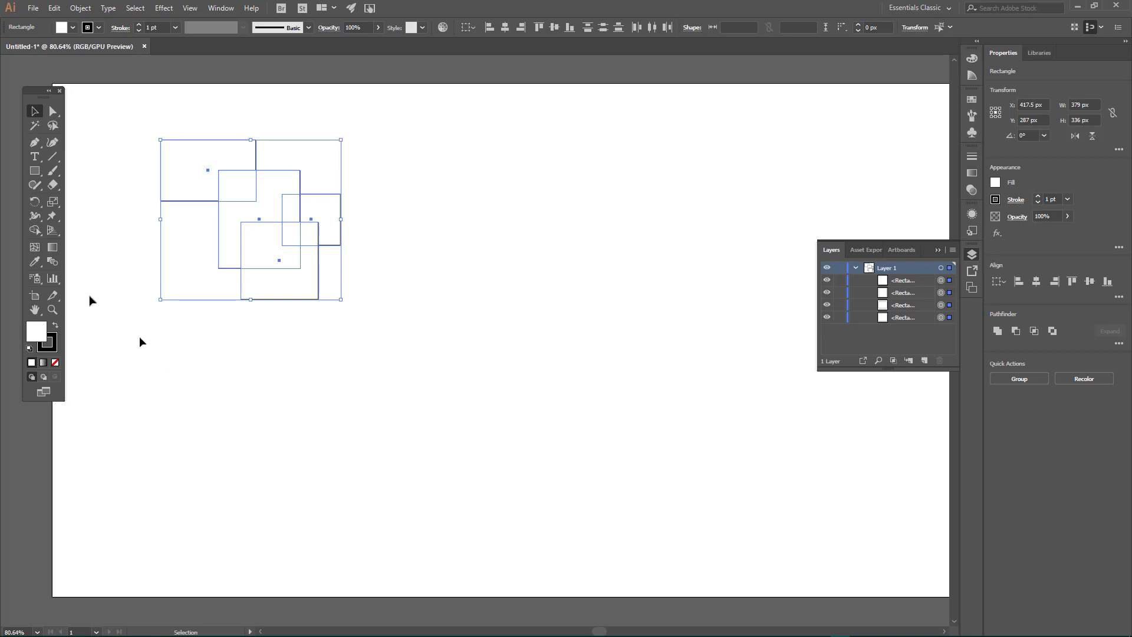
left_click(33, 230)
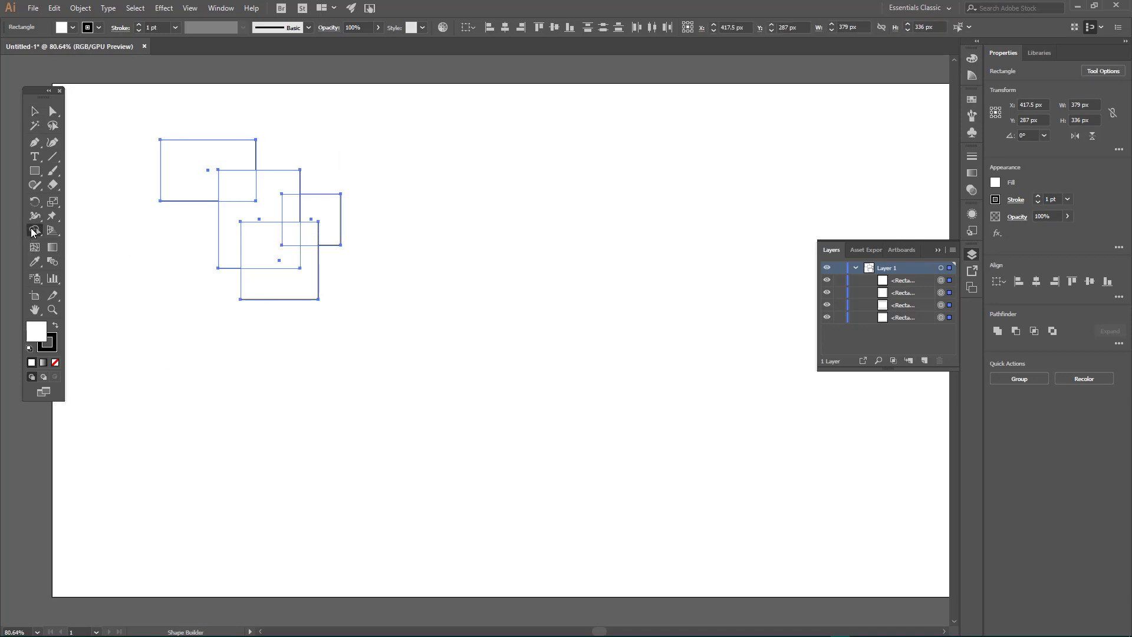
mouse_move(185, 159)
left_mouse_down()
mouse_move(230, 182)
mouse_move(242, 228)
mouse_move(309, 209)
mouse_move(313, 232)
mouse_move(293, 293)
mouse_move(283, 292)
left_mouse_up()
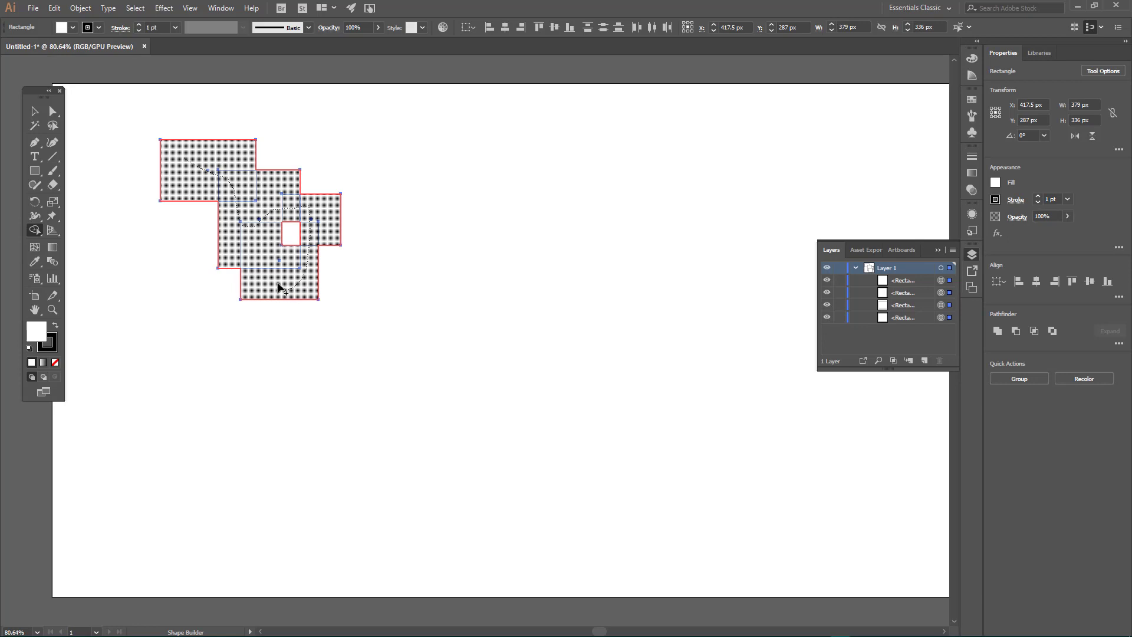
left_click_drag(278, 288, 291, 237)
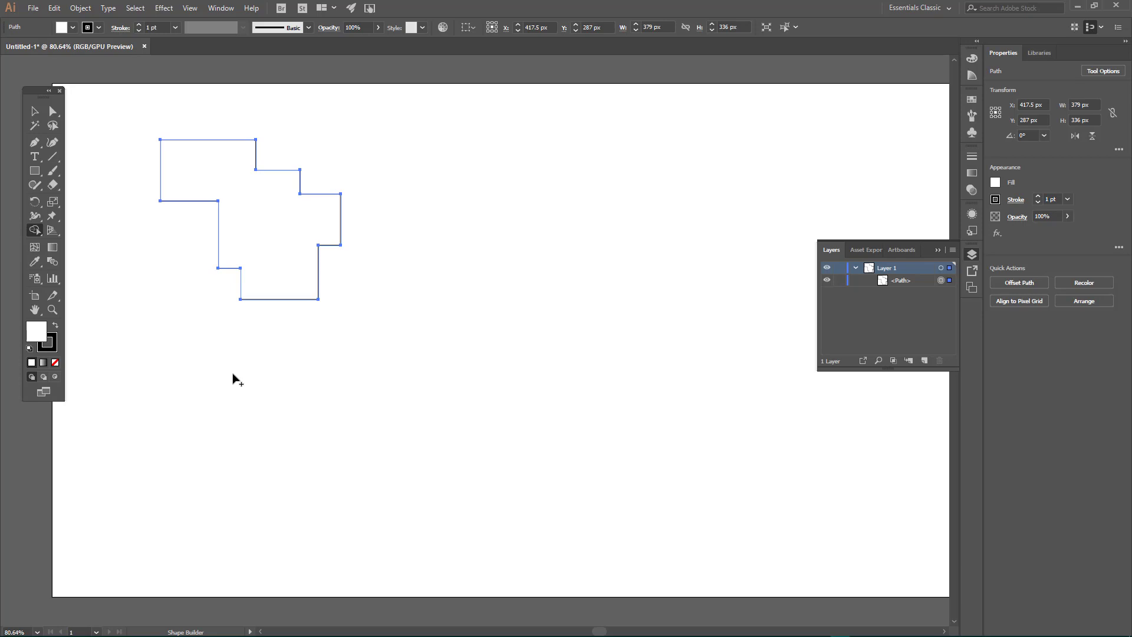
Step: Undo the full merge and combine the rectangles with Shape Builder again, leaving the smallest rectangle's outer region as a separate piece
key("ctrl+z")
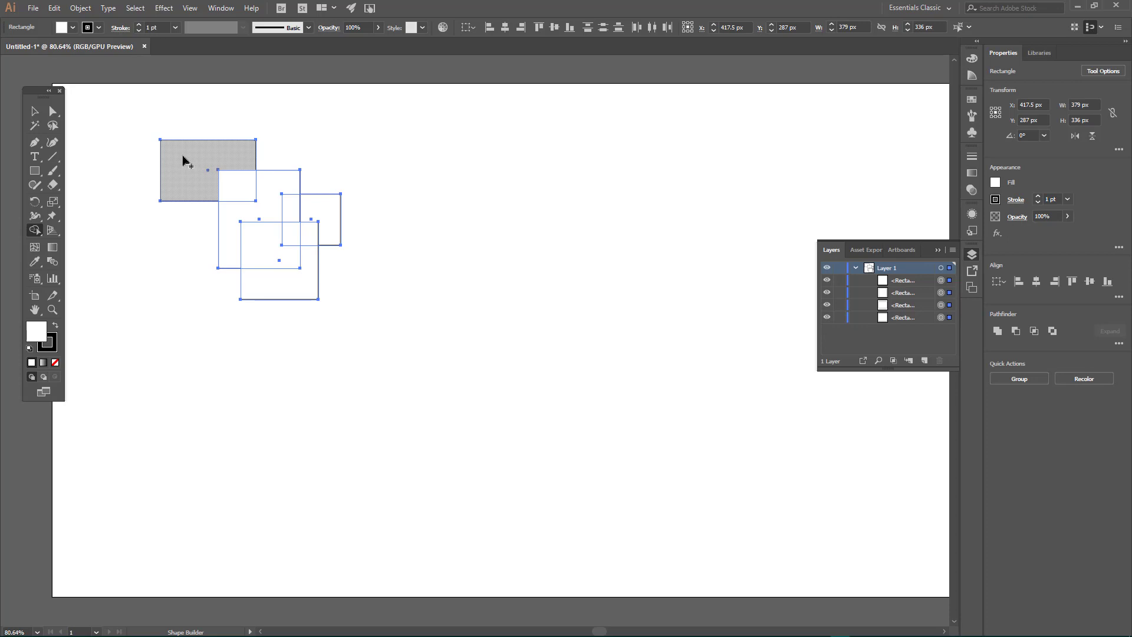
mouse_move(183, 159)
left_mouse_down()
mouse_move(225, 186)
mouse_move(276, 195)
mouse_move(290, 215)
mouse_move(277, 246)
mouse_move(288, 274)
mouse_move(309, 243)
left_mouse_up()
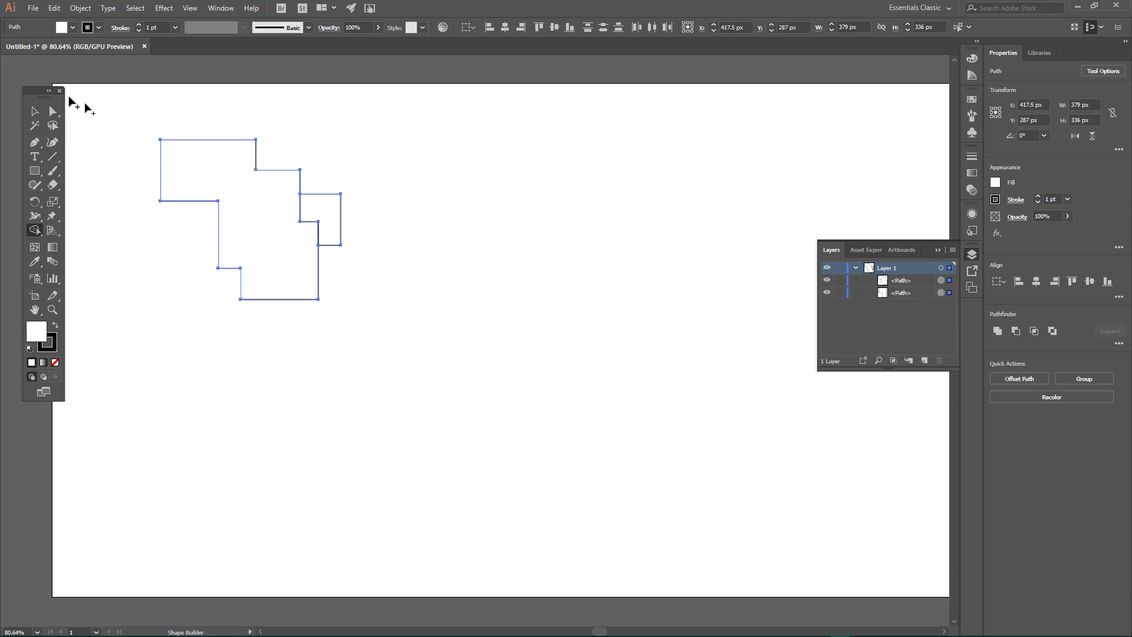
left_click(33, 112)
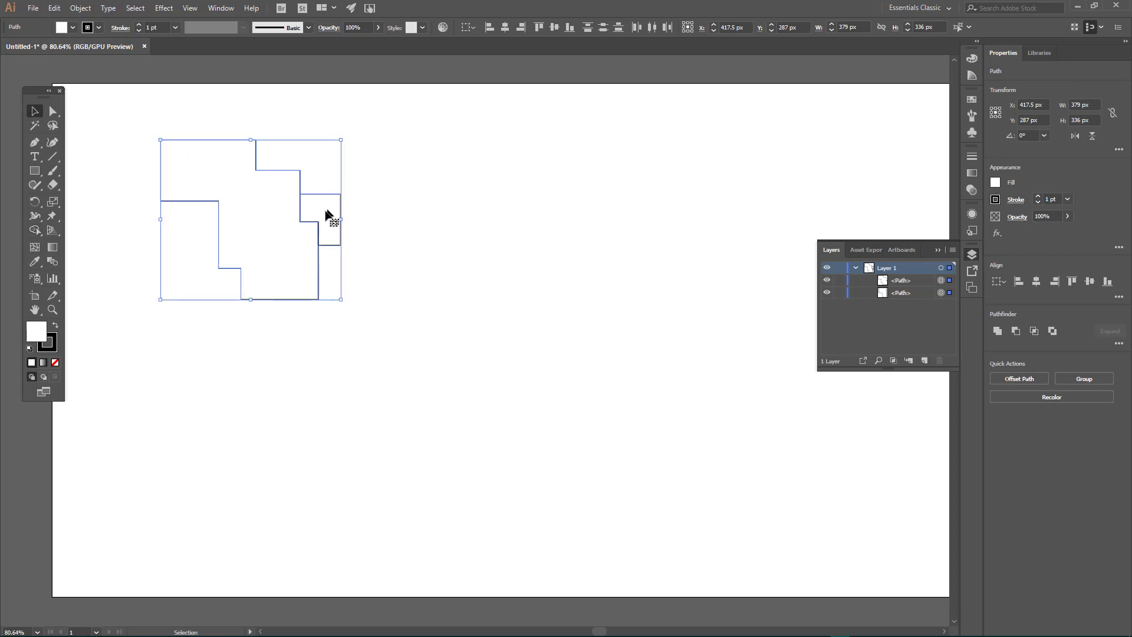
left_click_drag(321, 205, 391, 217)
left_click(534, 277)
key("ctrl+z")
left_click(489, 228)
Step: Move the small leftover piece to the right, away from the merged shape, with the Direct Selection tool
left_click(53, 112)
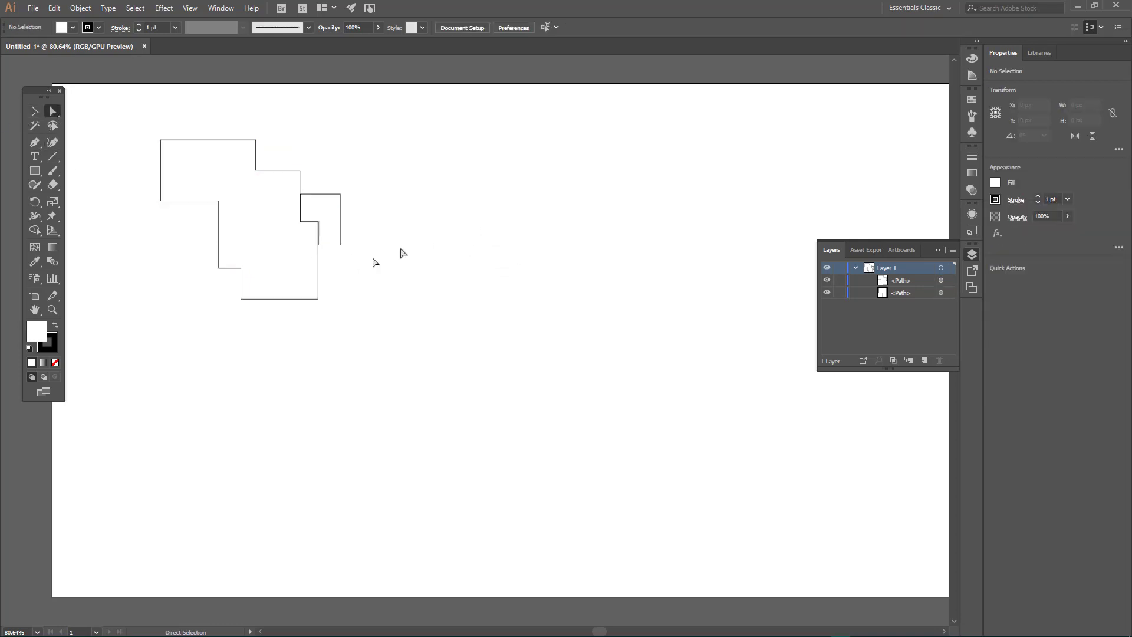
left_click(324, 212)
left_click_drag(329, 222, 410, 228)
left_click(430, 326)
left_click(34, 111)
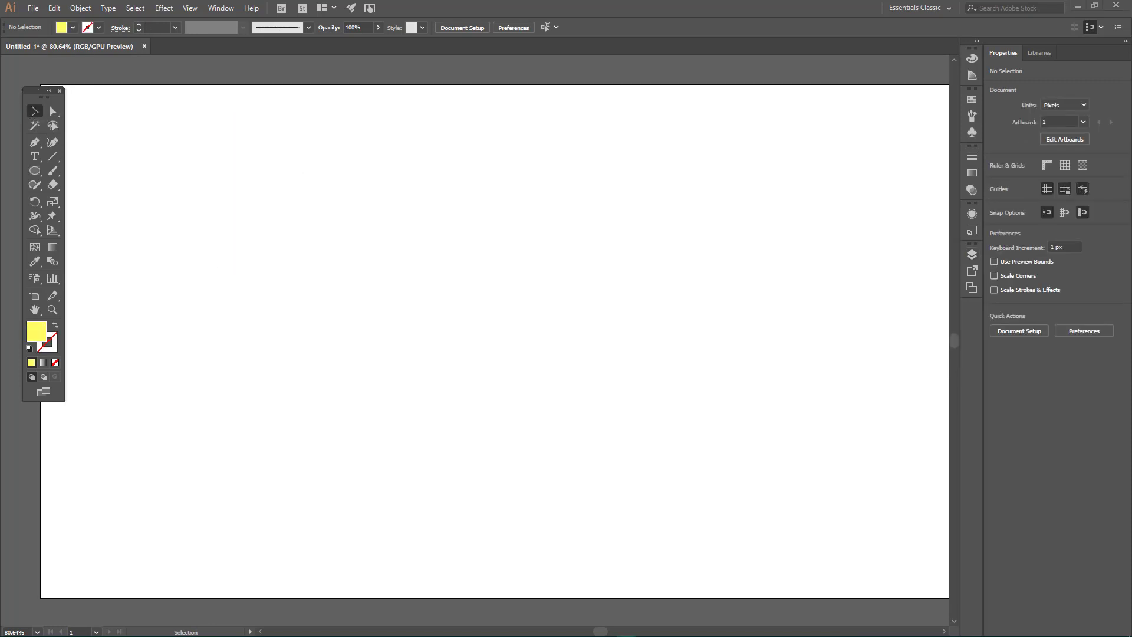
Step: Draw a square about 174 px wide in the artboard's upper-left area and reset it to the default fill and stroke
left_click(35, 170)
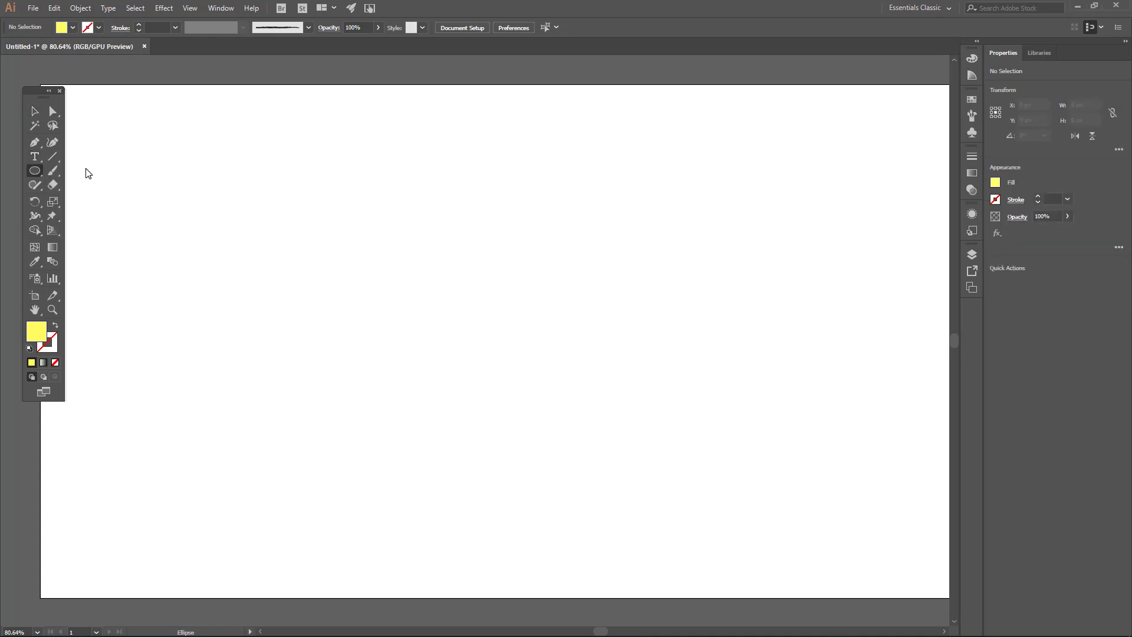
key("m")
left_click_drag(125, 129, 187, 213)
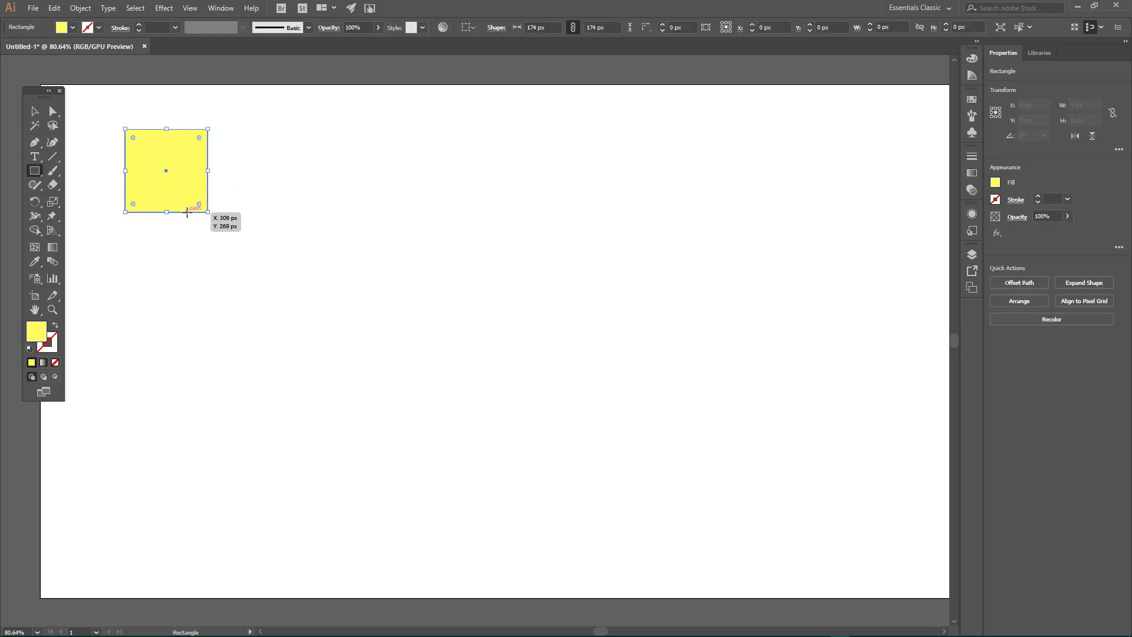
left_click(30, 348)
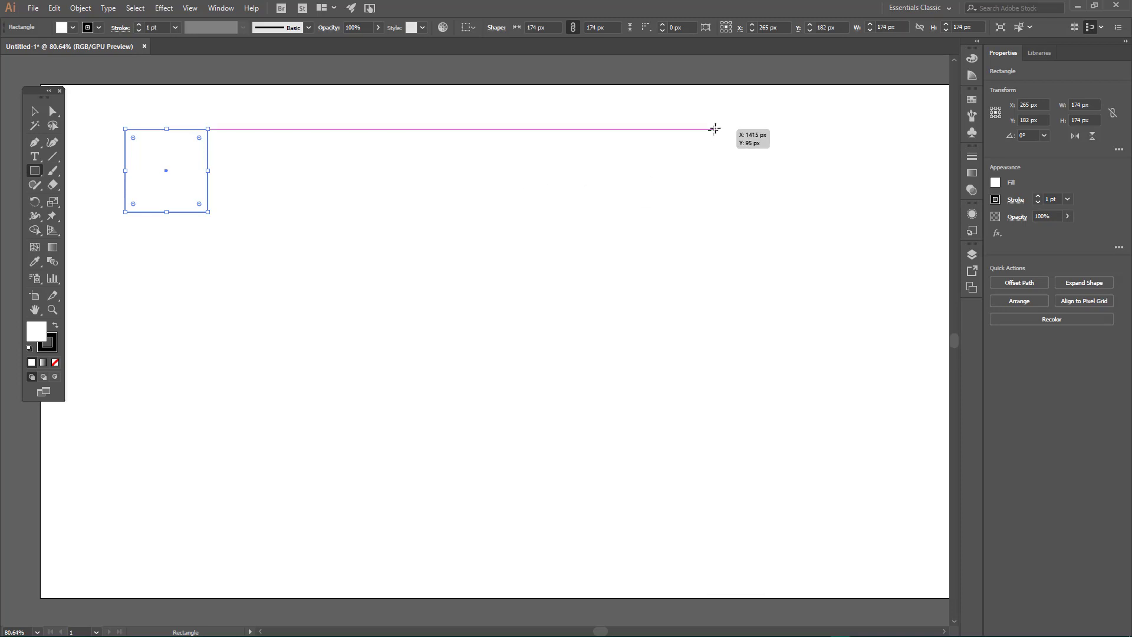
Step: Draw a second square about 174 px wide far to the right, level with the first one, and deselect it
left_click_drag(715, 129, 799, 214)
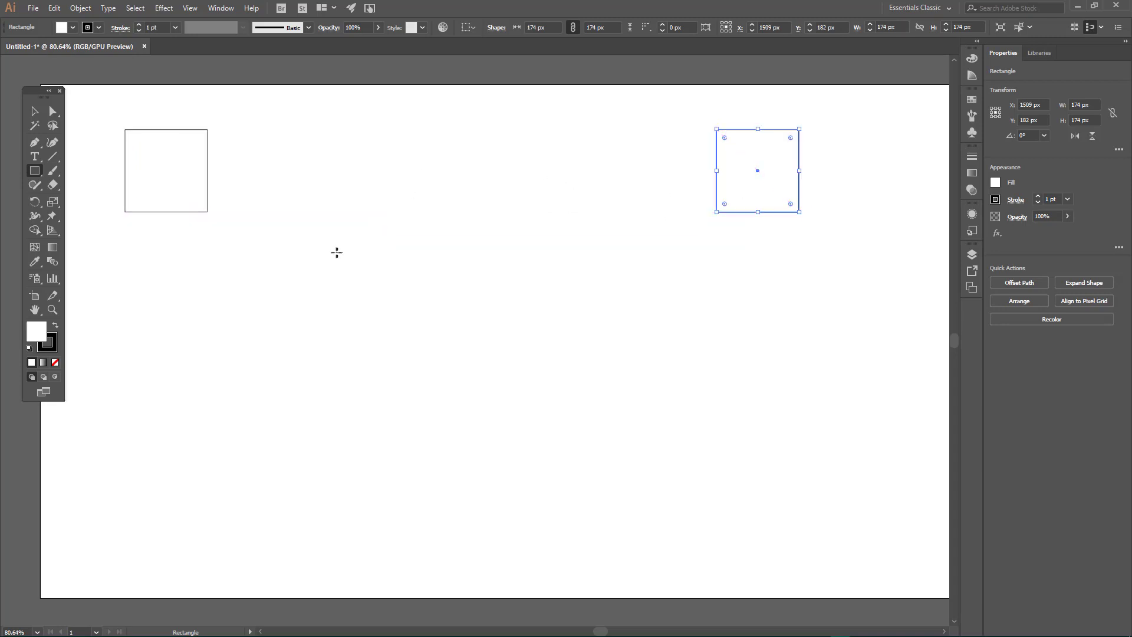
left_click(35, 111)
left_click(467, 216)
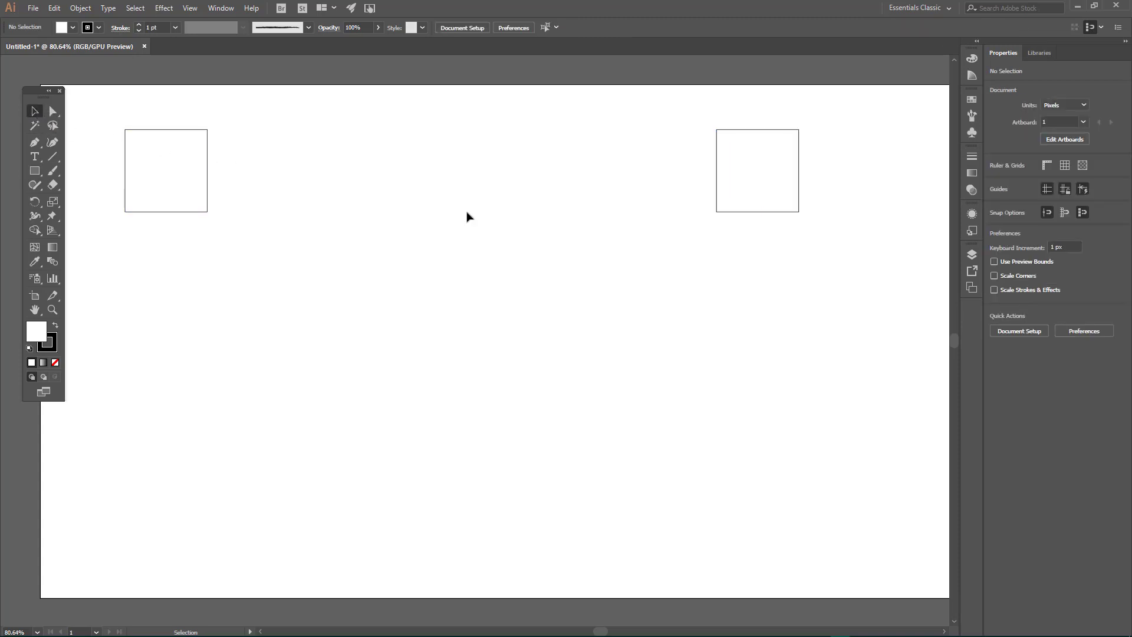
Step: Fill the square at the artboard's far right with an orange swatch
left_click(761, 186)
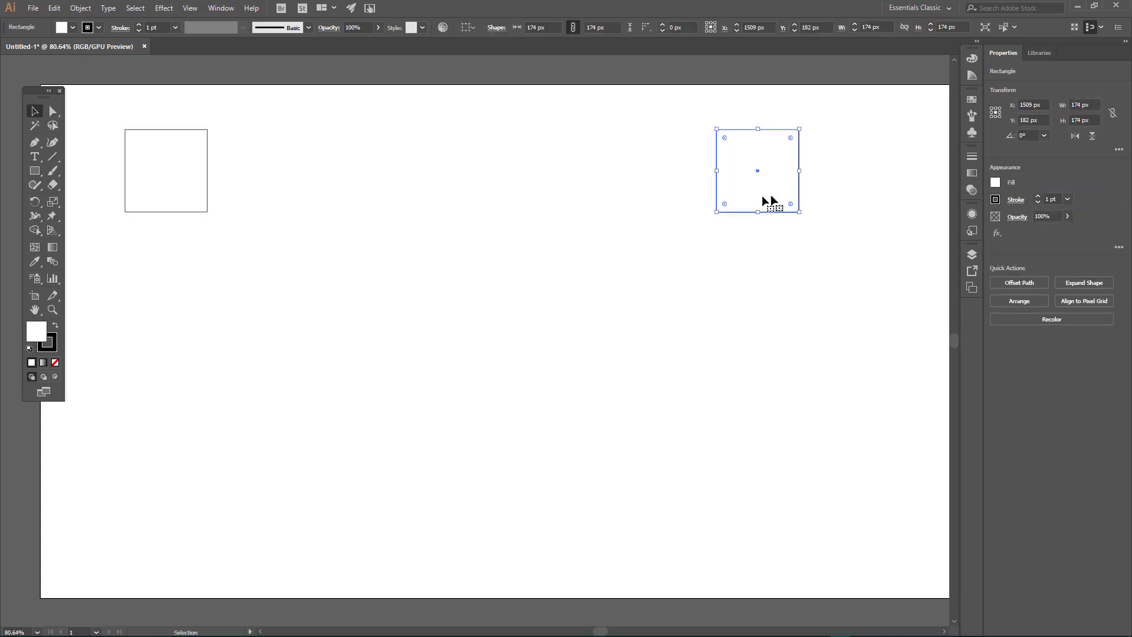
left_click(996, 182)
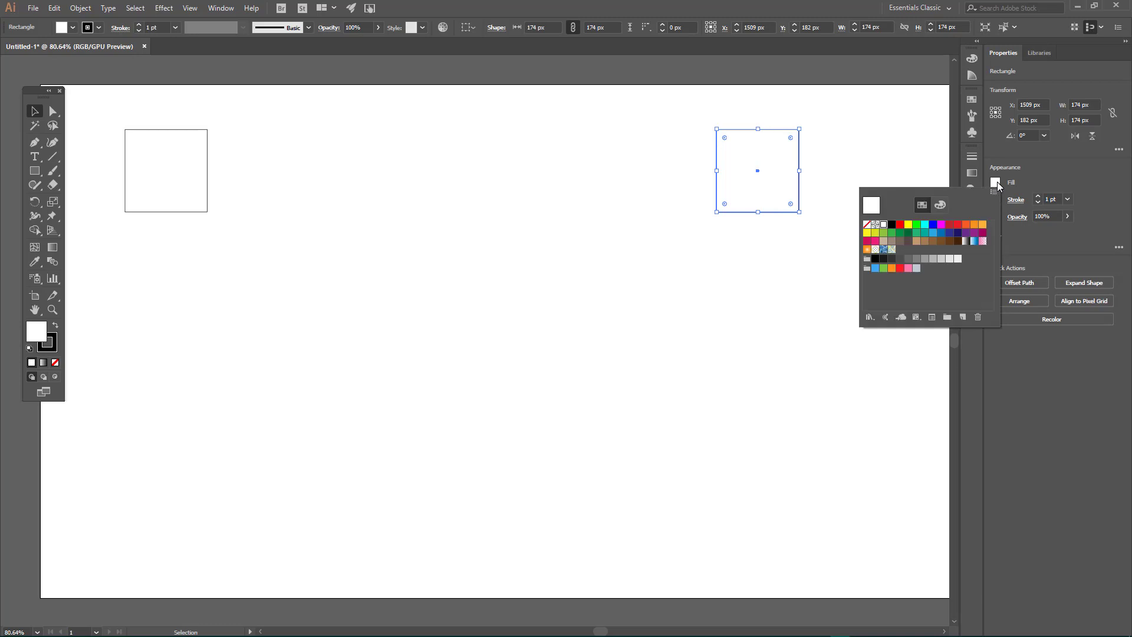
left_click(975, 225)
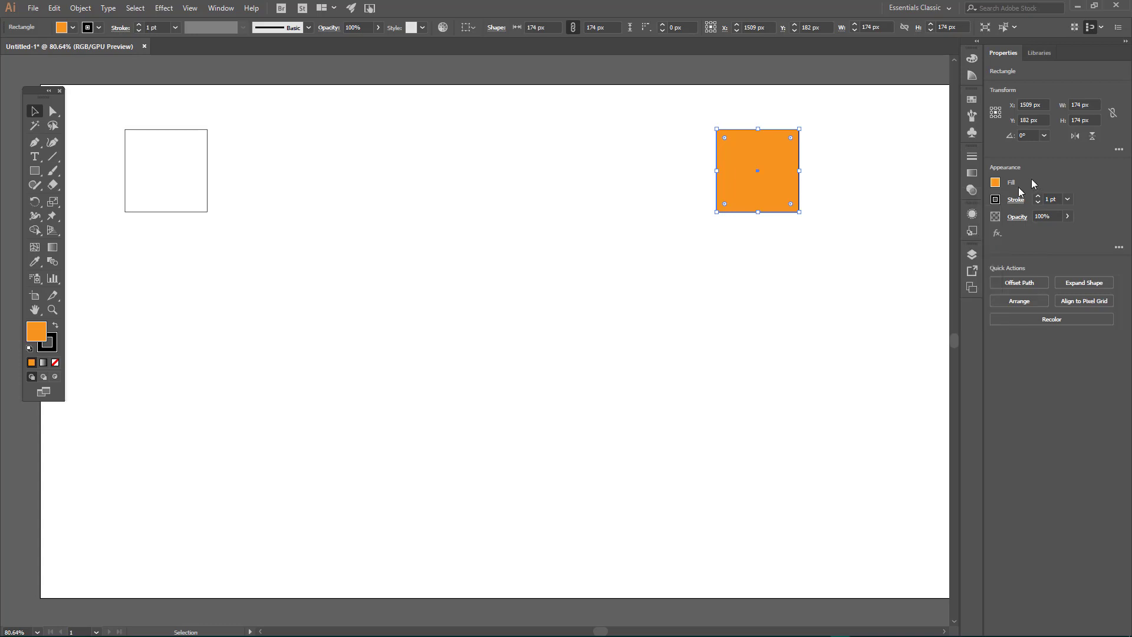
Step: Try stroke weights of 5 pt and 13 pt on the orange square
left_click(995, 200)
left_click(1039, 181)
left_click(1056, 199)
key("BackSpace")
type("6")
key("Return")
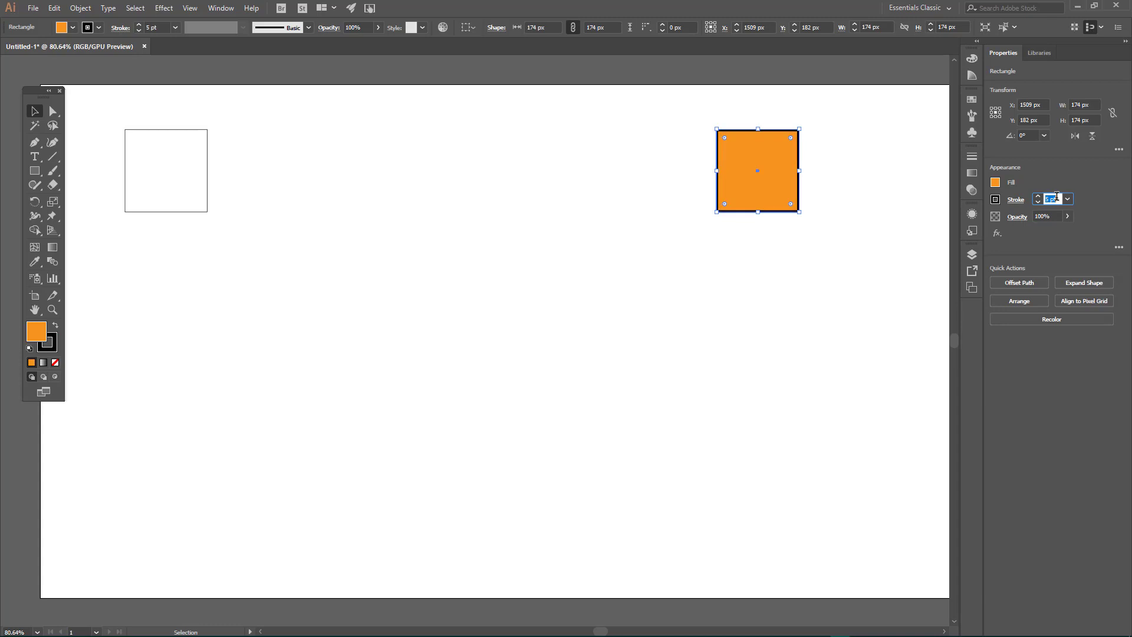
type("13")
key("Return")
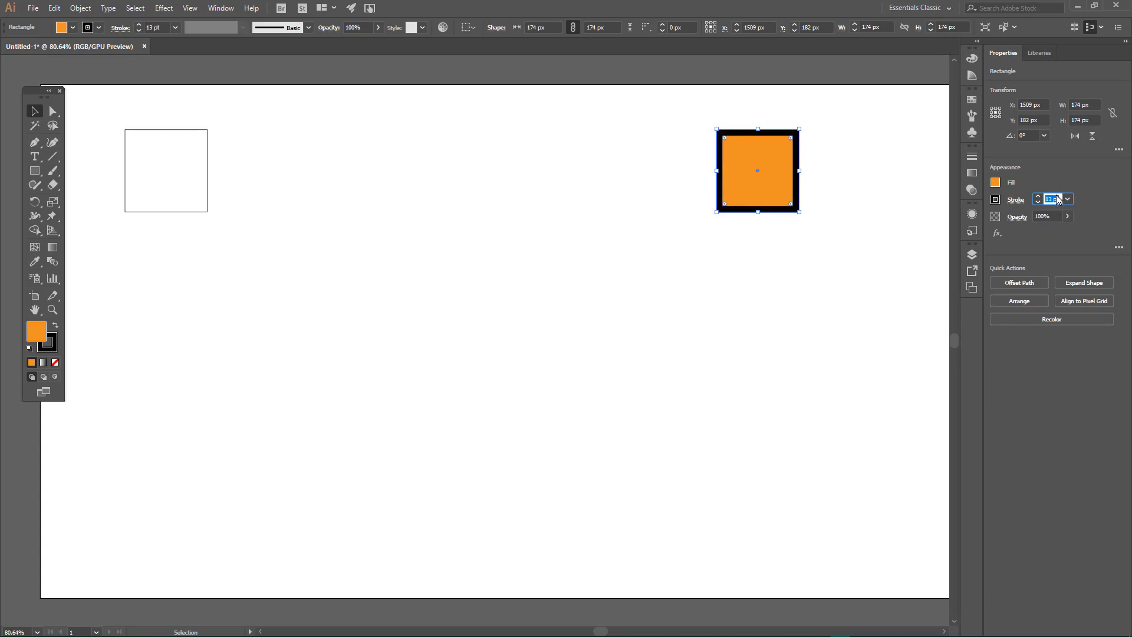
Step: Vary the orange square's stroke weight, leave it at 8 pt and deselect the square
scroll(1056, 199, "down", 8)
scroll(1055, 200, "up", 7)
scroll(1055, 200, "down", 5)
scroll(1055, 200, "up", 1)
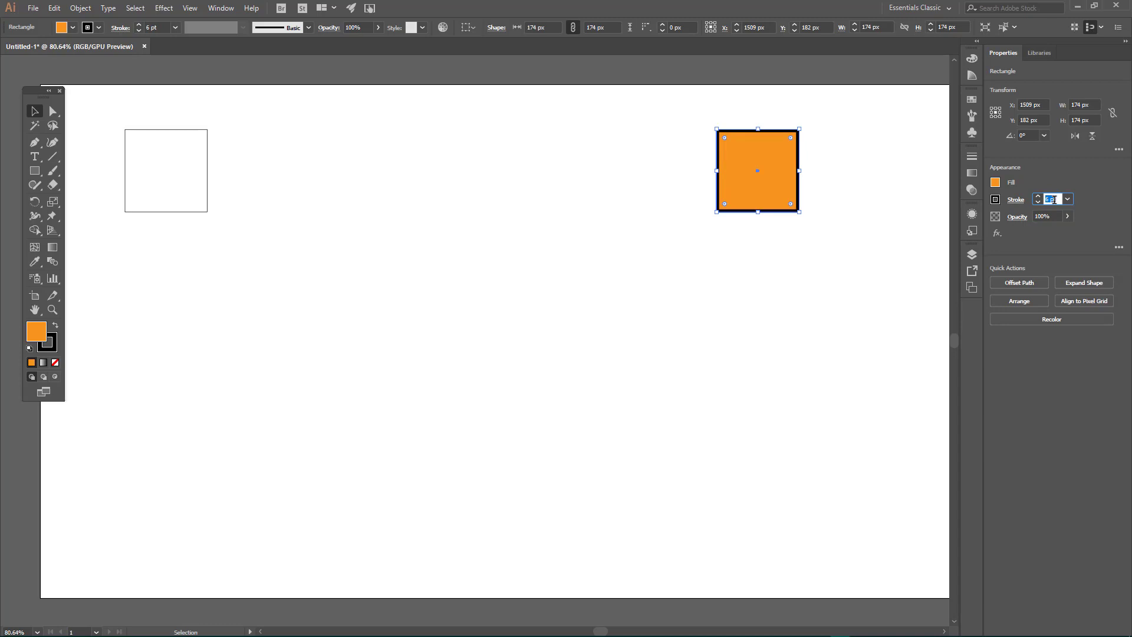
scroll(1054, 199, "up", 10)
scroll(1054, 199, "down", 12)
scroll(1055, 200, "up", 5)
scroll(1055, 200, "down", 5)
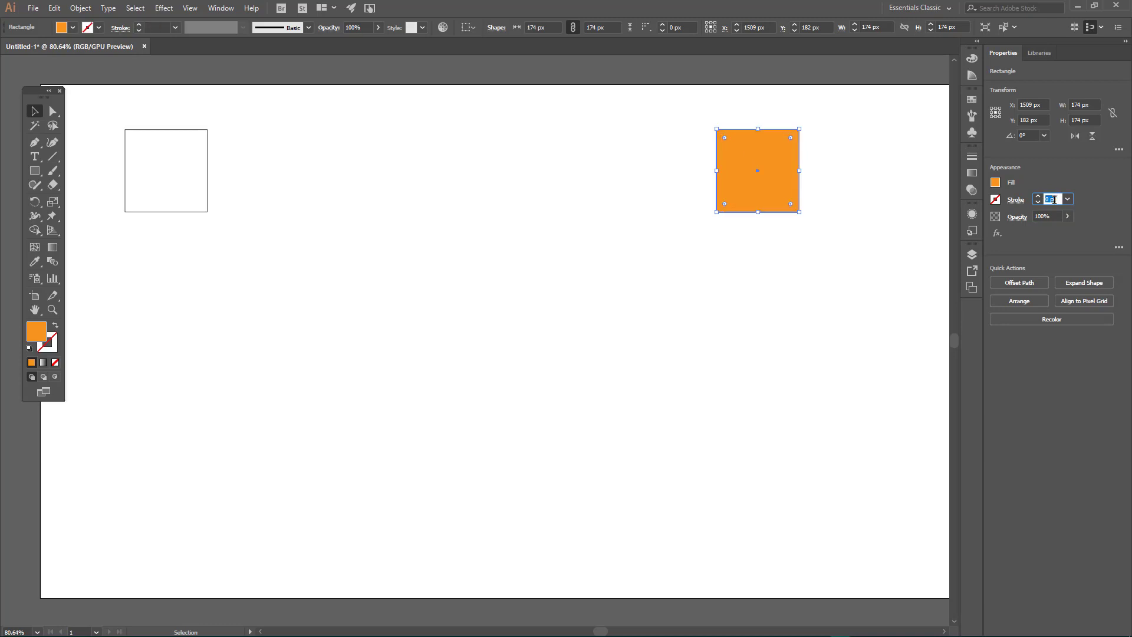
scroll(1054, 199, "up", 5)
scroll(1055, 200, "down", 5)
scroll(1054, 199, "up", 8)
left_click(917, 176)
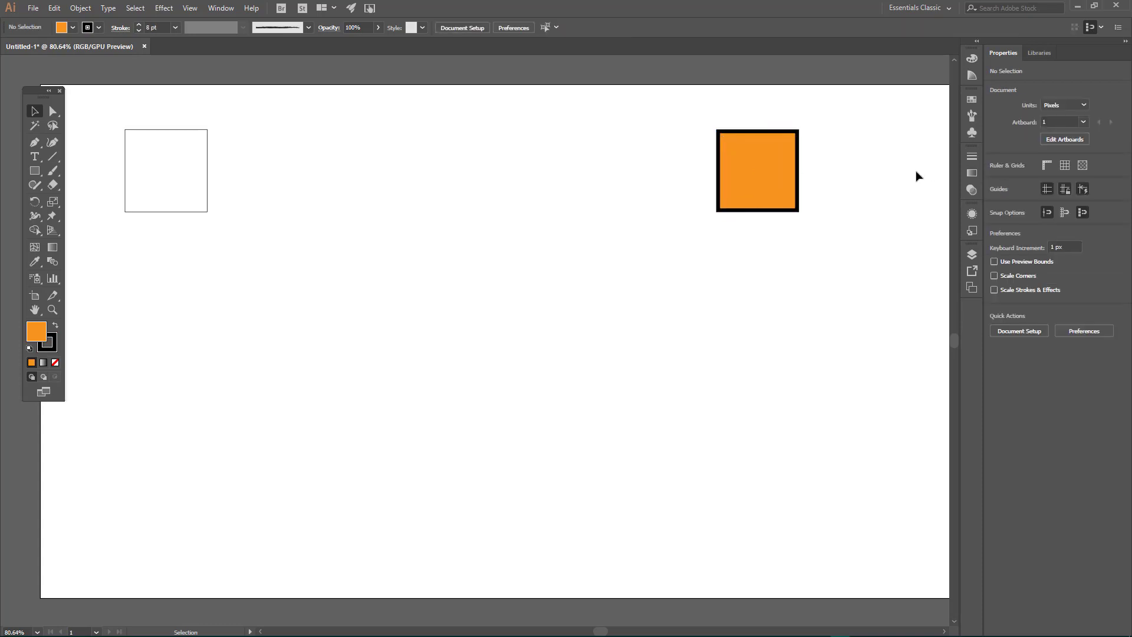
left_click(178, 180)
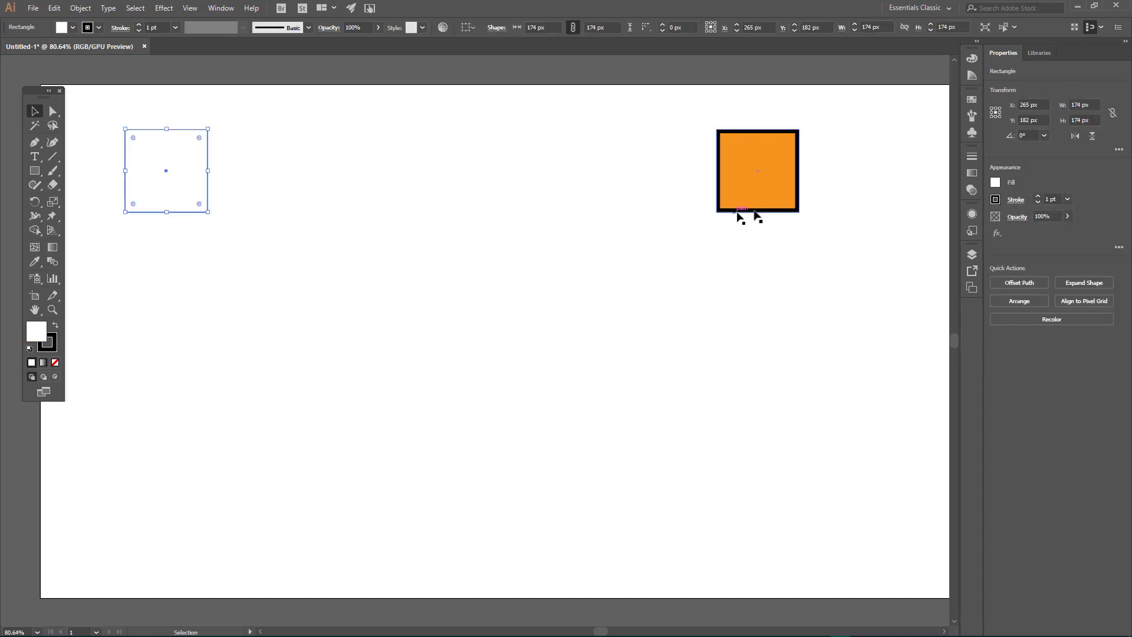
left_click(995, 182)
left_click(271, 125)
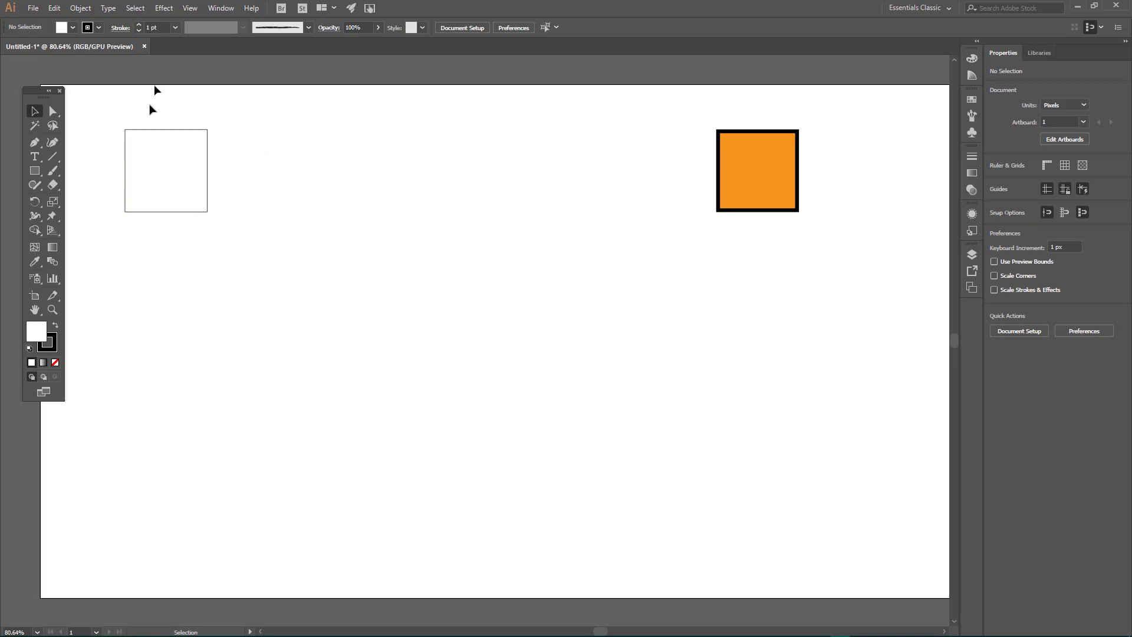
Step: Blend the white square into the orange square with the Blend tool
left_click(53, 262)
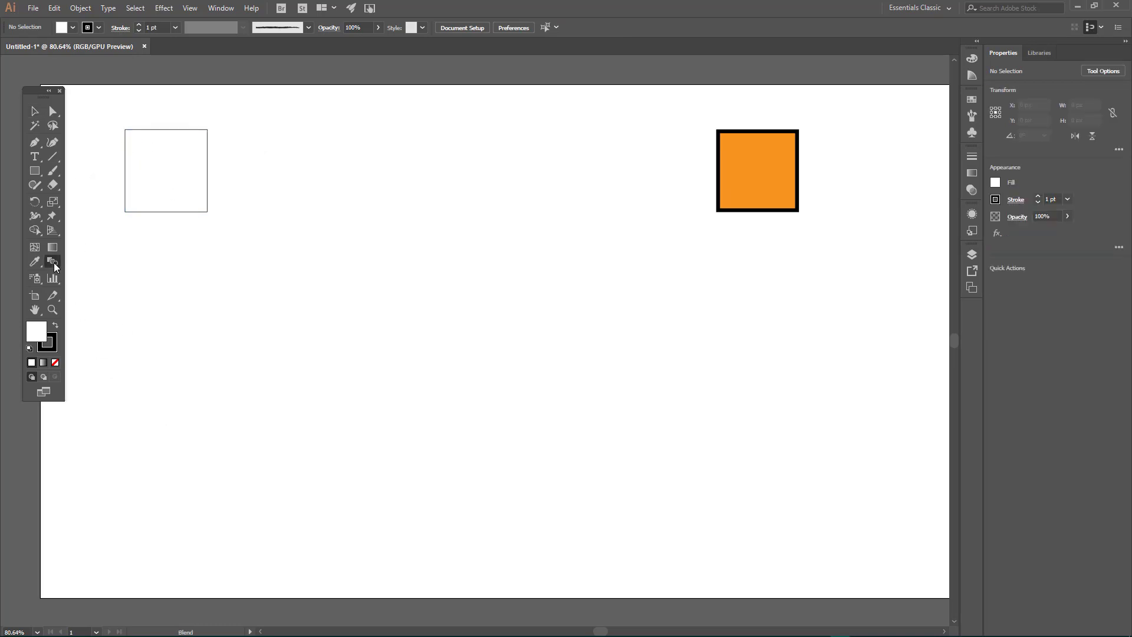
left_click(168, 167)
left_click(758, 169)
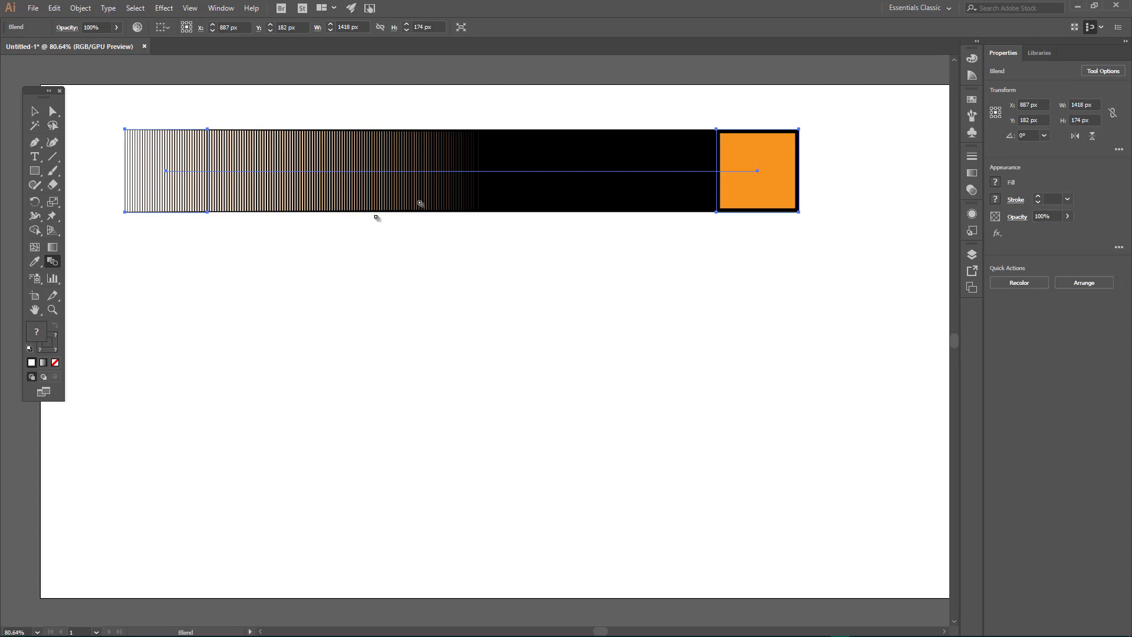
Step: Open the blend's options, enable the preview and set the spacing to 150 specified steps
double_click(55, 264)
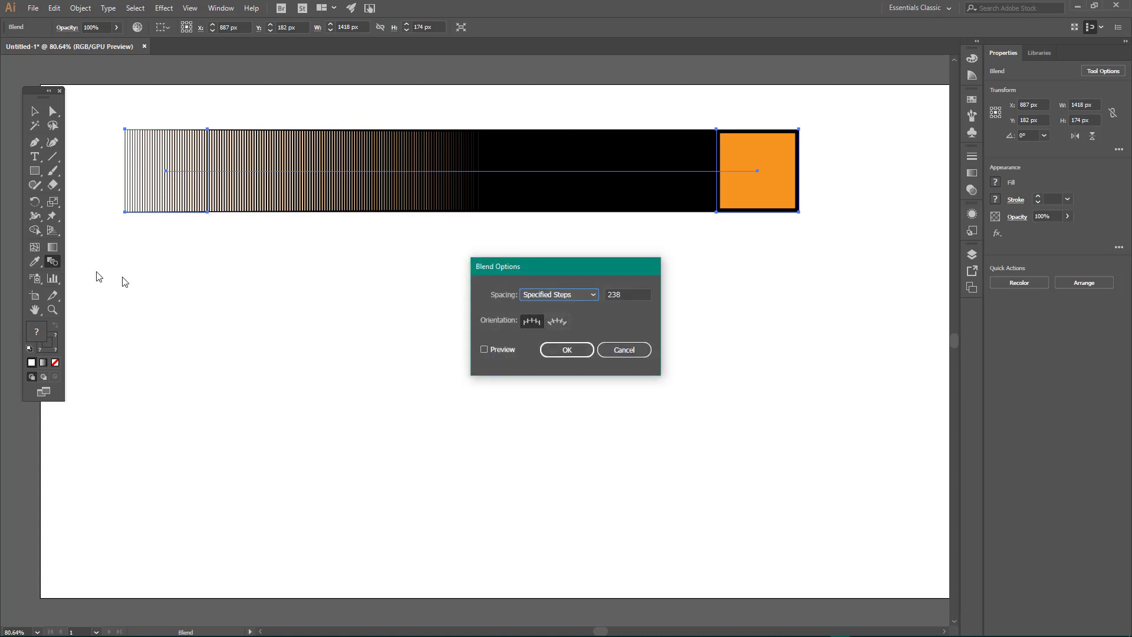
left_click(484, 349)
left_click(627, 292)
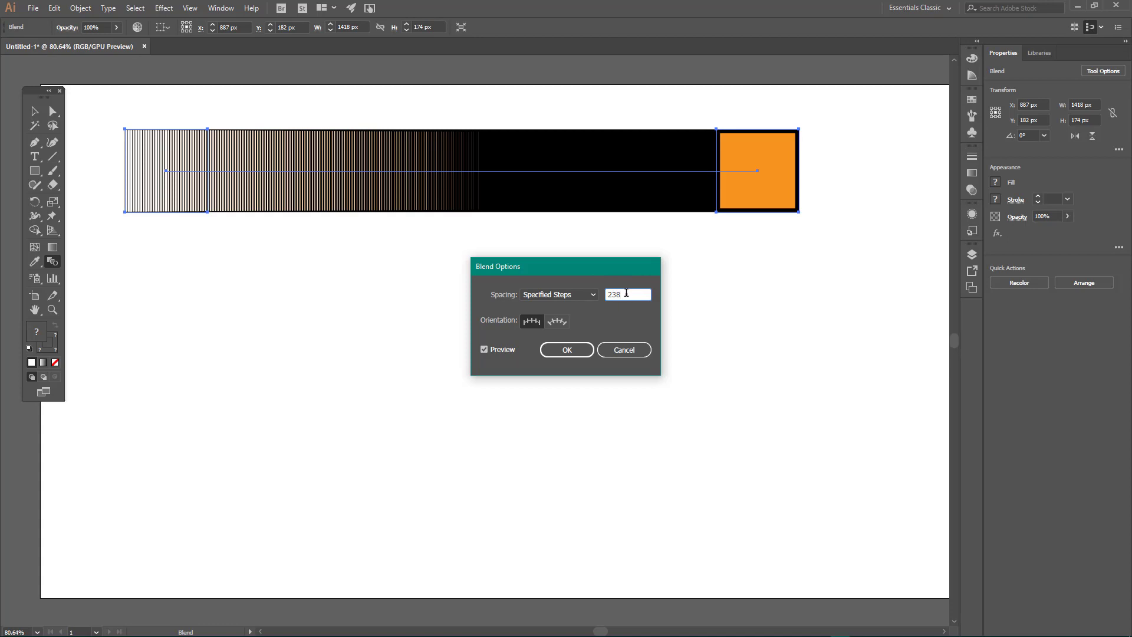
double_click(627, 293)
type("70")
key("Tab")
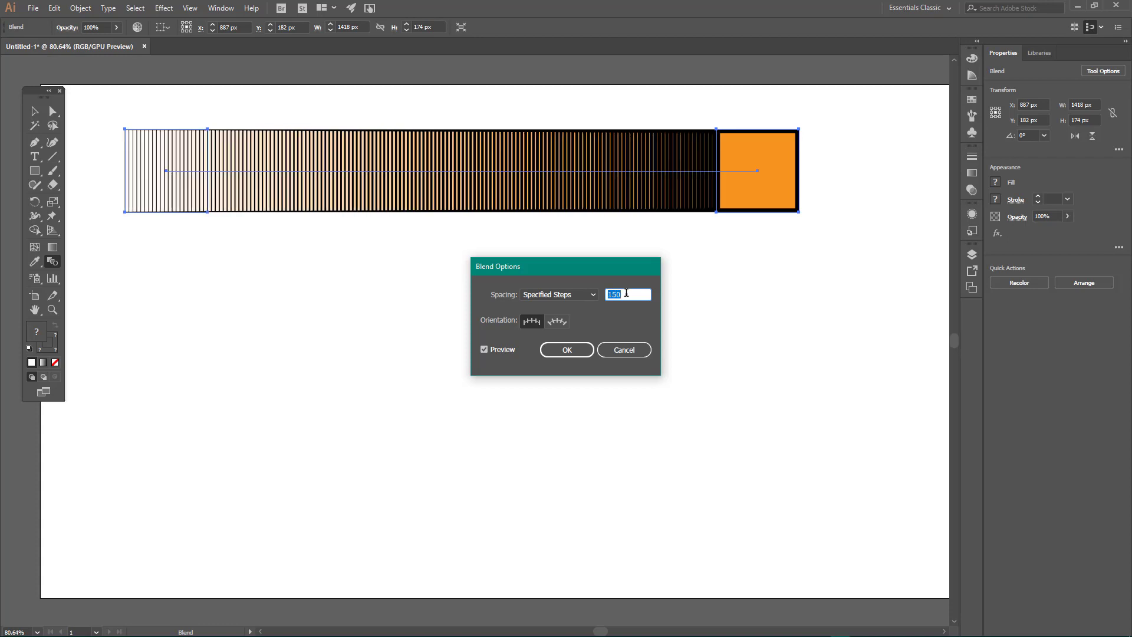
Step: Try 20, 30 and 15 specified steps for the blend
type("20")
key("Tab")
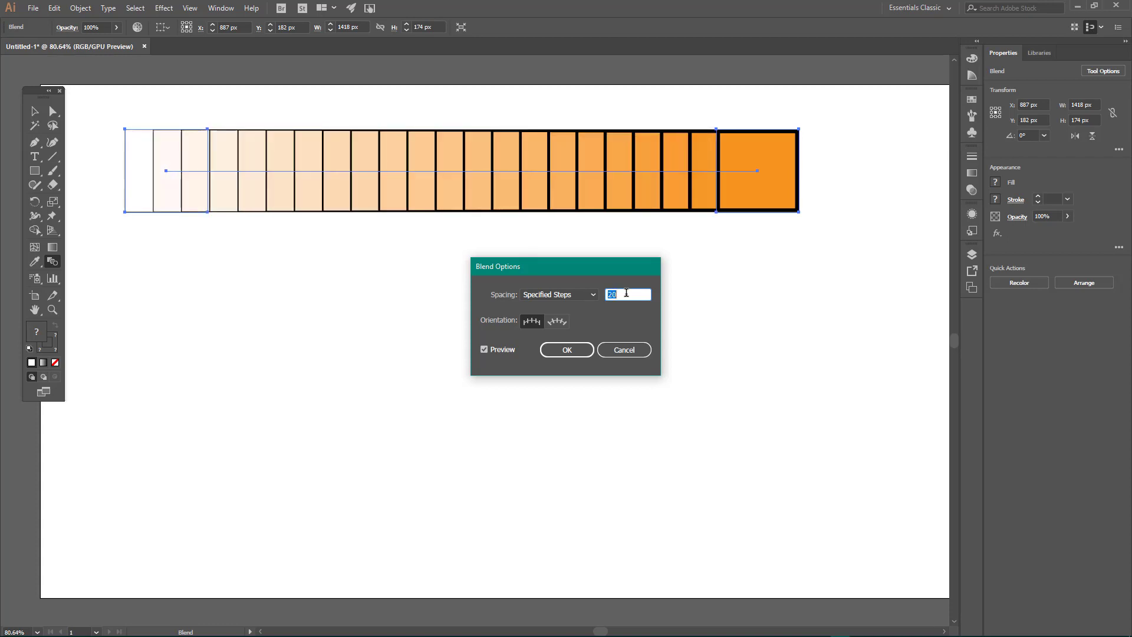
type("30")
key("Tab")
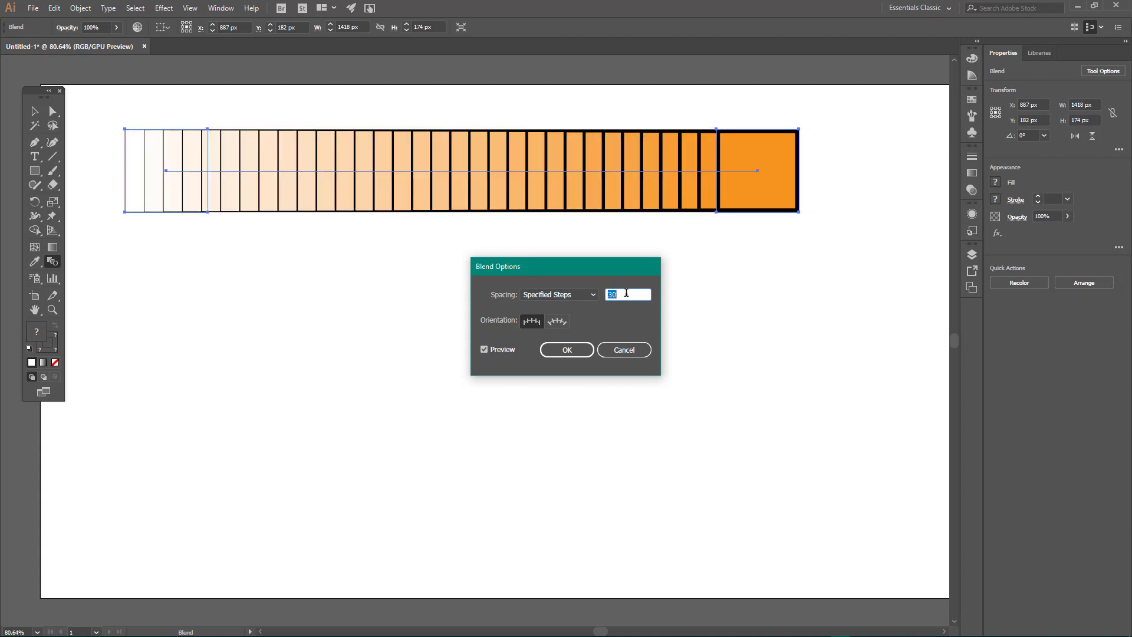
type("11")
key("Tab")
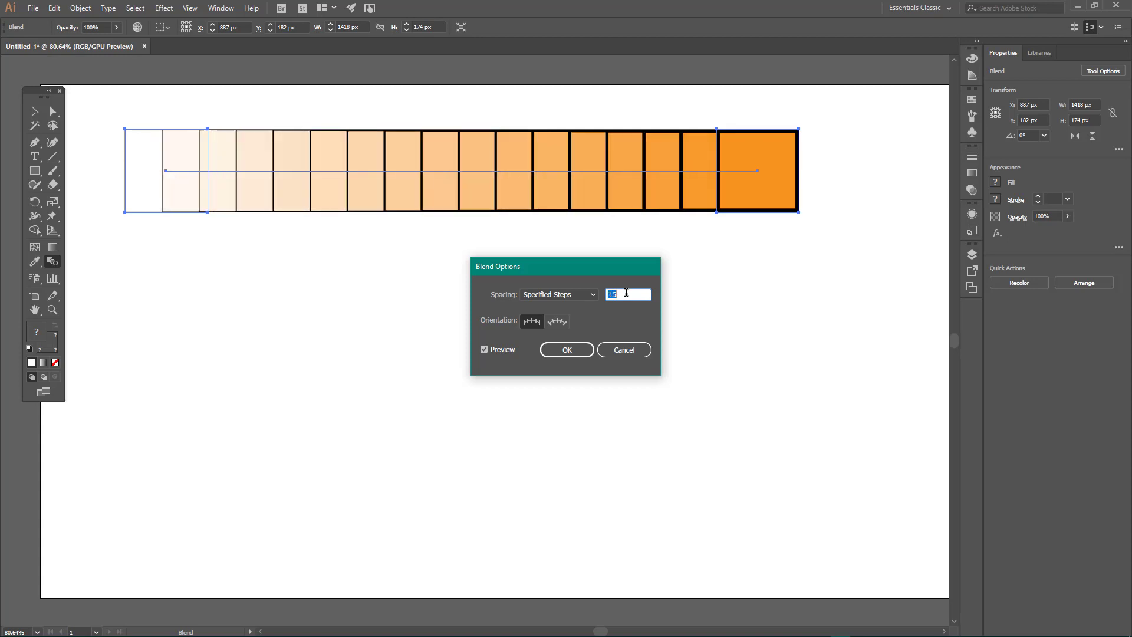
Step: Set the blend to 5 specified steps and apply the options
type("5")
key("Tab")
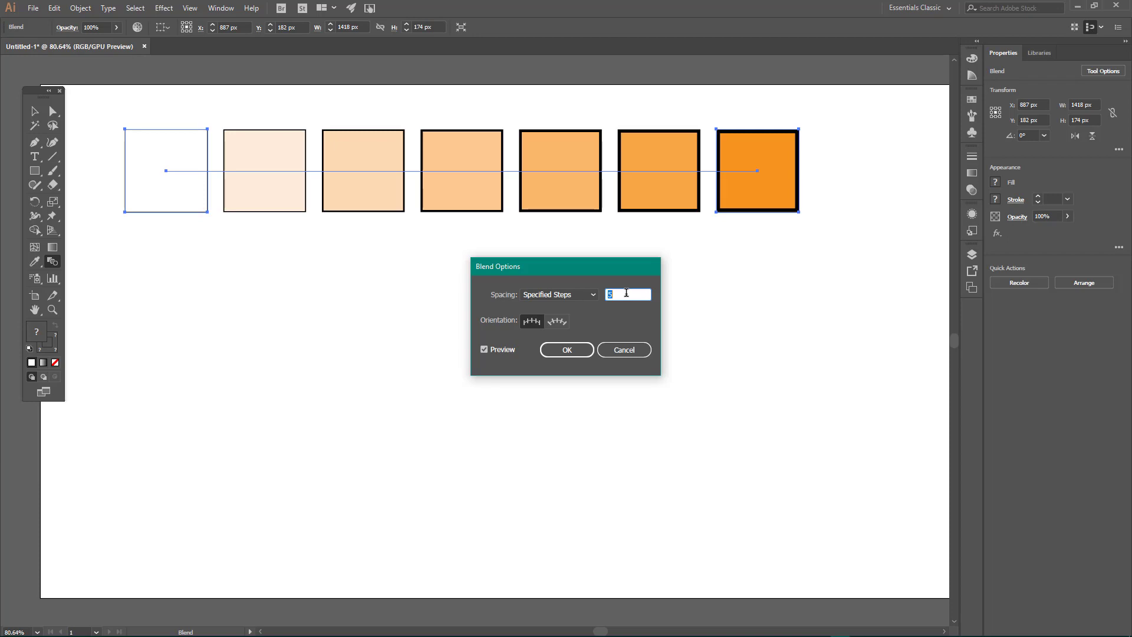
left_click(567, 350)
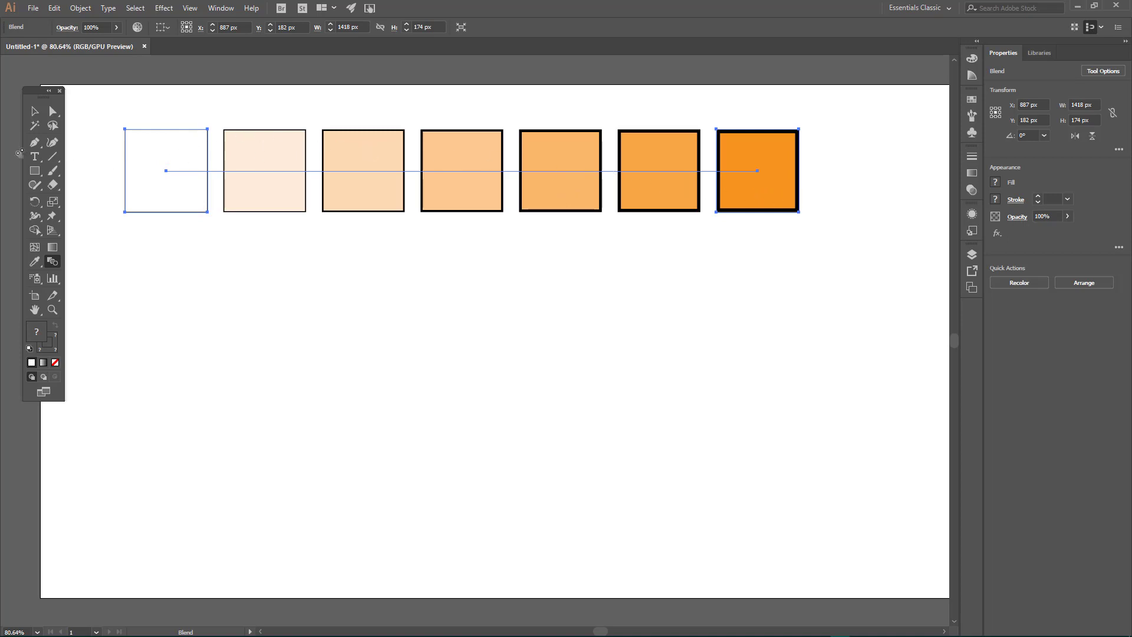
Step: Round the corners of the blend's end squares into circles with the Direct Selection tool, about 85 px radius, and deselect
left_click(53, 111)
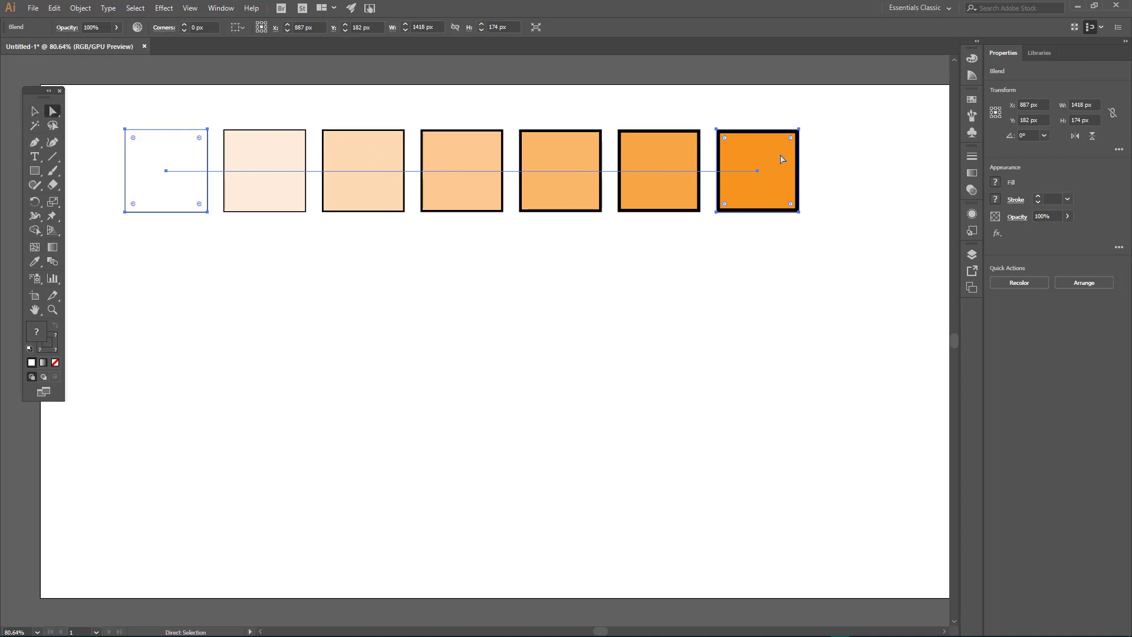
left_click_drag(791, 139, 761, 174)
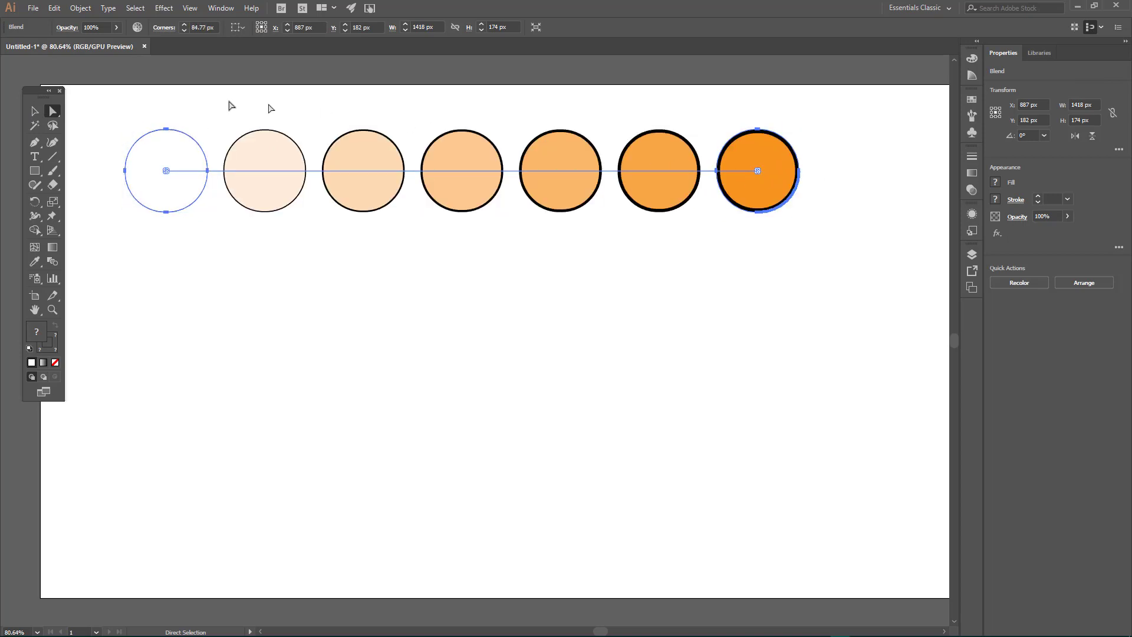
left_click(200, 102)
Step: Square off the white end circle's corners, then round them again to a radius of about 28.5 px
left_click(167, 170)
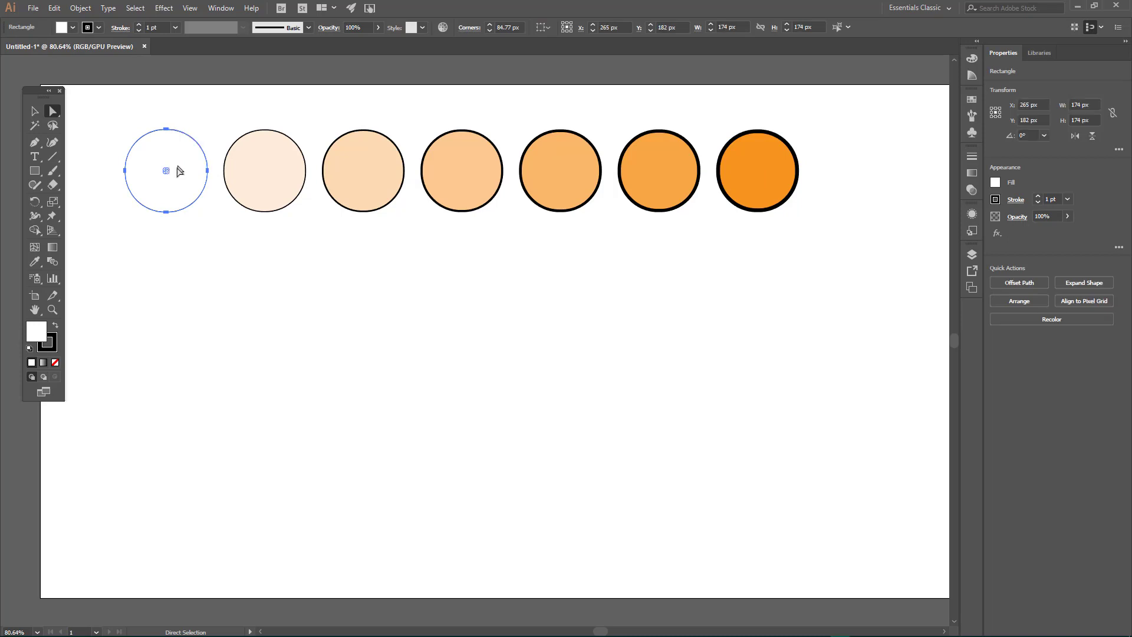
left_click_drag(167, 172, 211, 241)
left_click(769, 170)
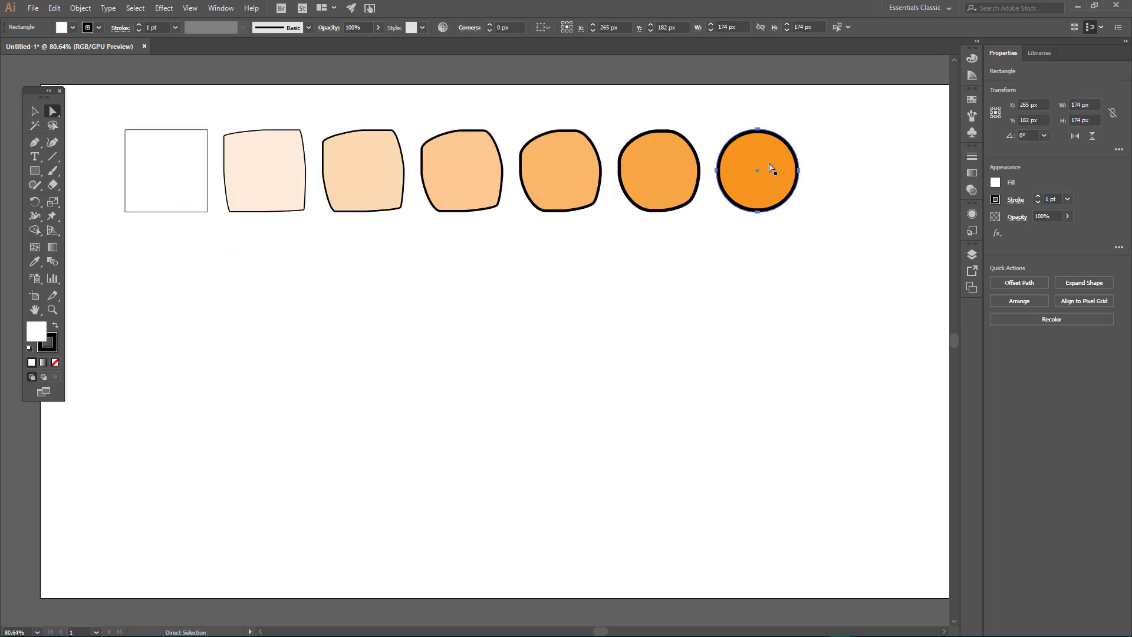
left_click(152, 156)
left_click_drag(134, 143, 138, 144)
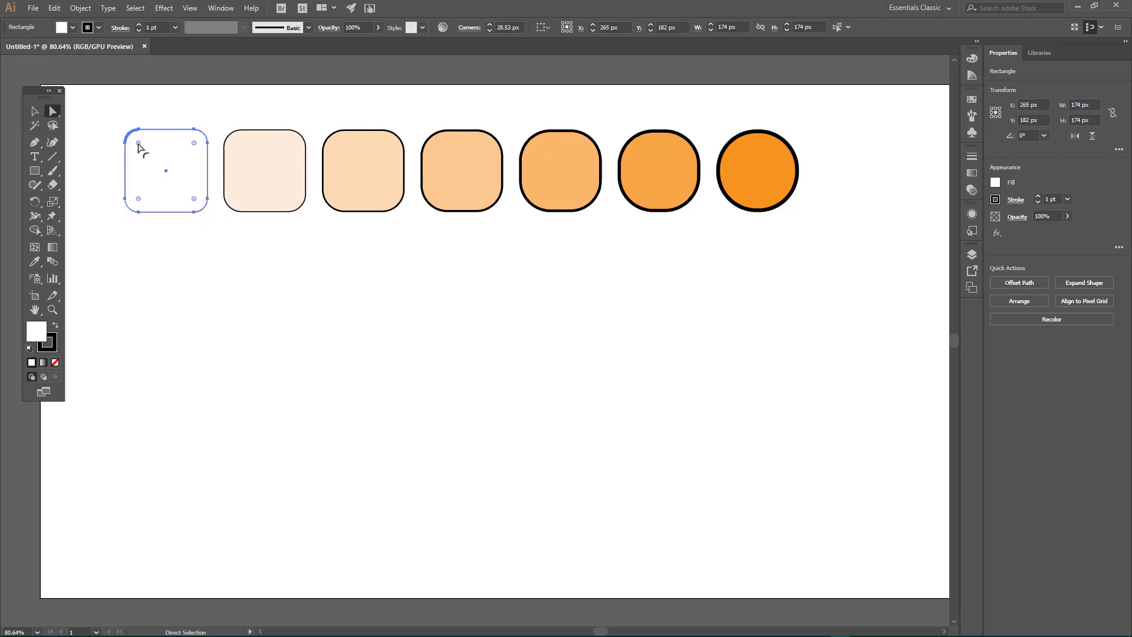
Step: Reduce the orange end circle's corner radius to about 51 px, making it a rounded square
left_click(748, 103)
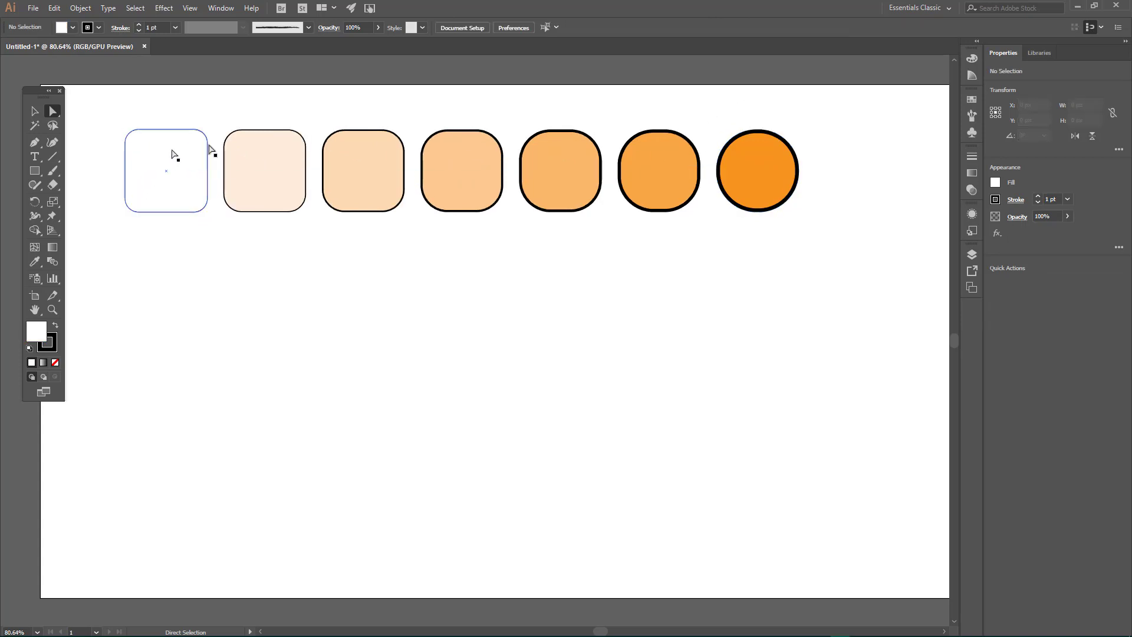
left_click(773, 154)
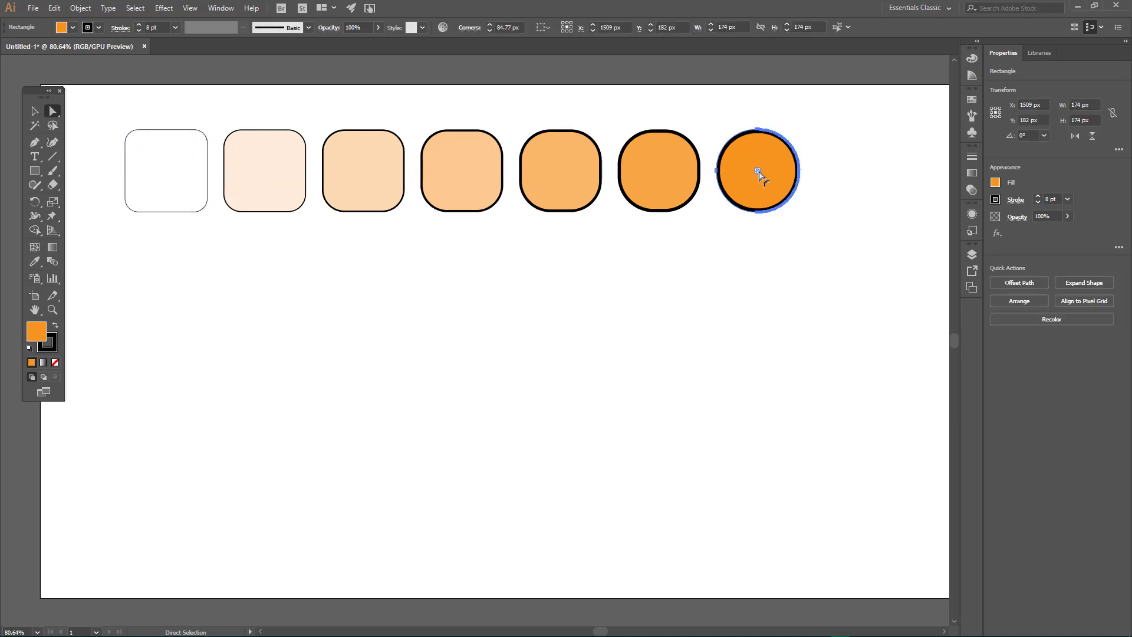
left_click_drag(760, 173, 725, 246)
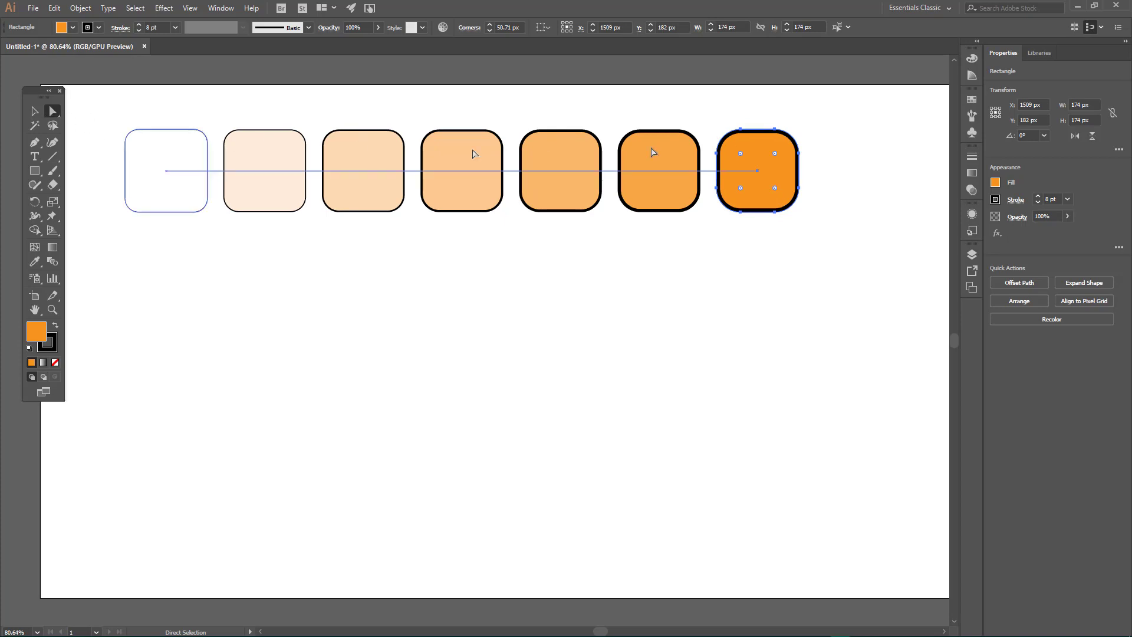
Step: Reshape the orange end shape by pulling its upper-left anchor up and lower-left anchor down, and moving its upper-right anchor
left_click(741, 130)
left_click_drag(741, 132, 742, 111)
left_click_drag(741, 211, 742, 232)
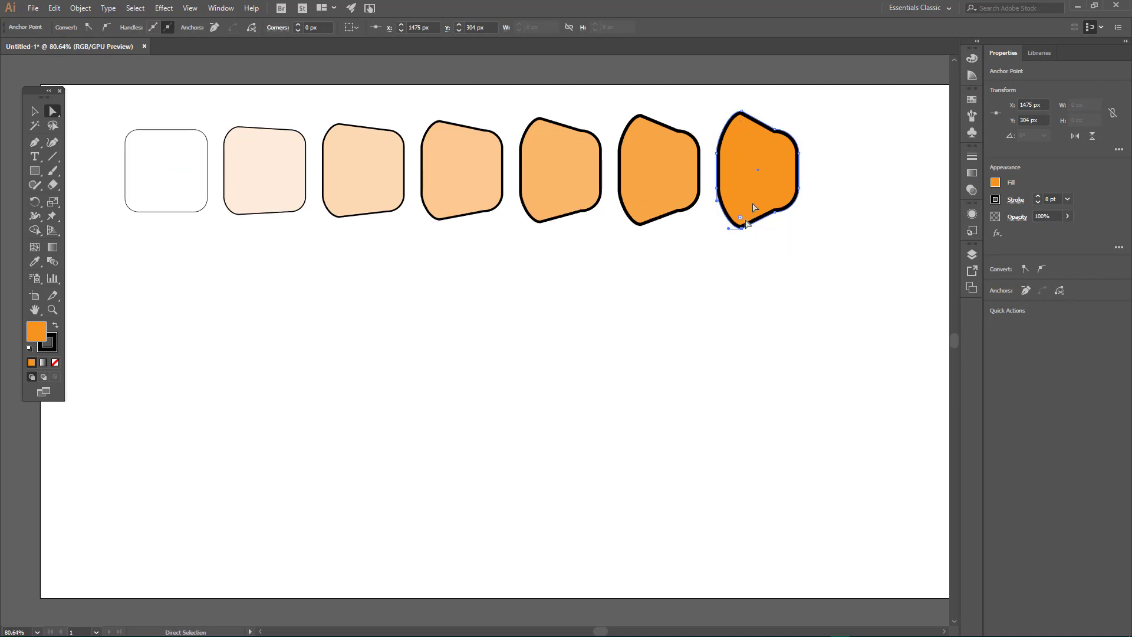
mouse_move(776, 133)
left_mouse_down()
mouse_move(779, 117)
mouse_move(789, 136)
mouse_move(798, 119)
mouse_move(816, 141)
mouse_move(797, 133)
left_mouse_up()
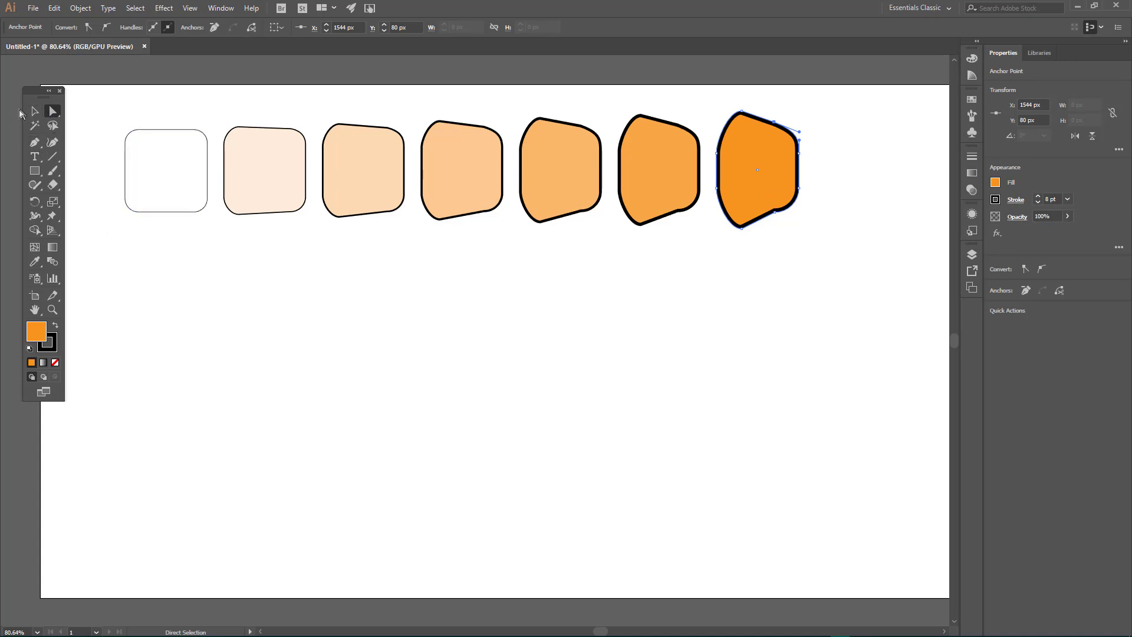
Step: Select the whole blend and add two anchor points along the middle of its spine with the Pen tool
left_click(34, 112)
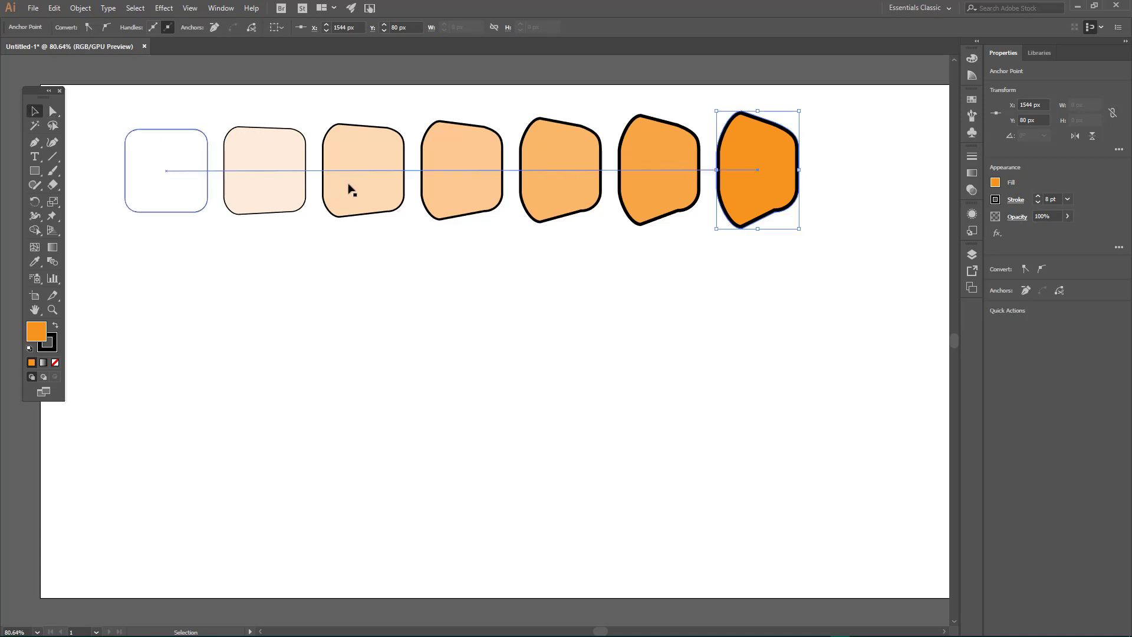
left_click(415, 171)
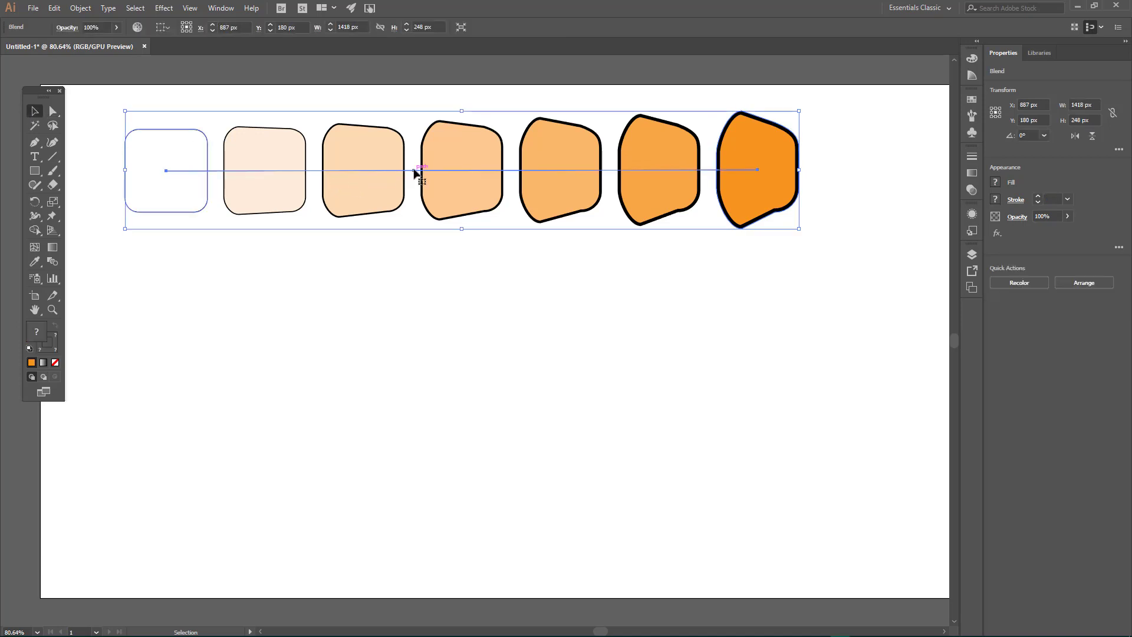
left_click(31, 143)
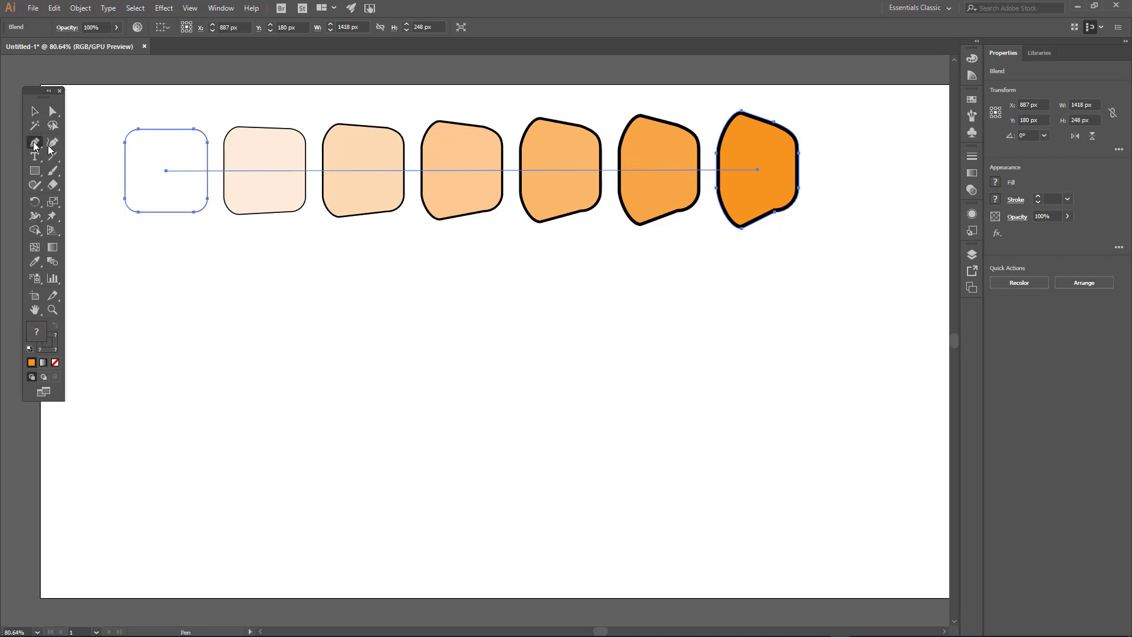
left_click(413, 171)
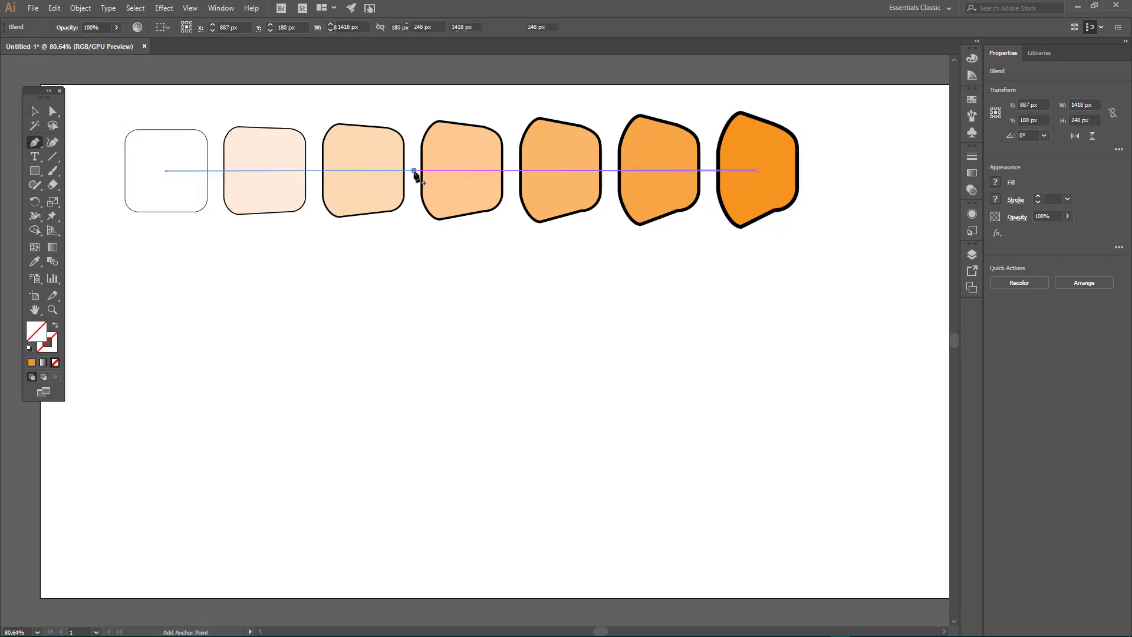
left_click(555, 170)
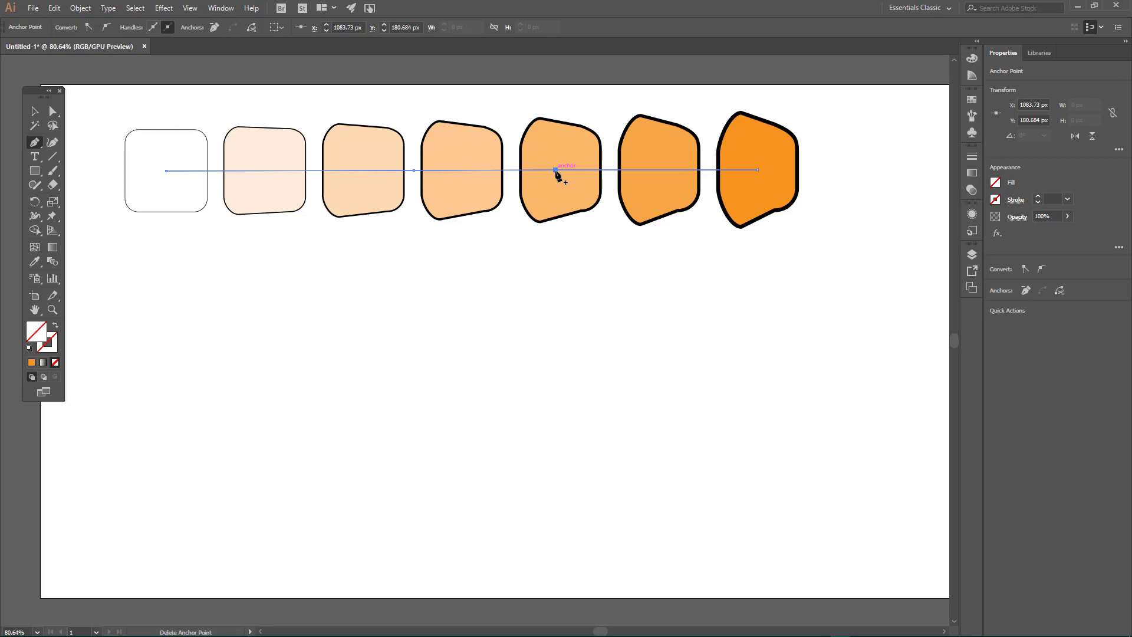
Step: Pull the two middle anchors of the blend's spine downward with the Curvature tool, setting the left one slightly lower once more
left_click(52, 142)
left_click_drag(414, 171, 347, 262)
left_click_drag(554, 170, 595, 324)
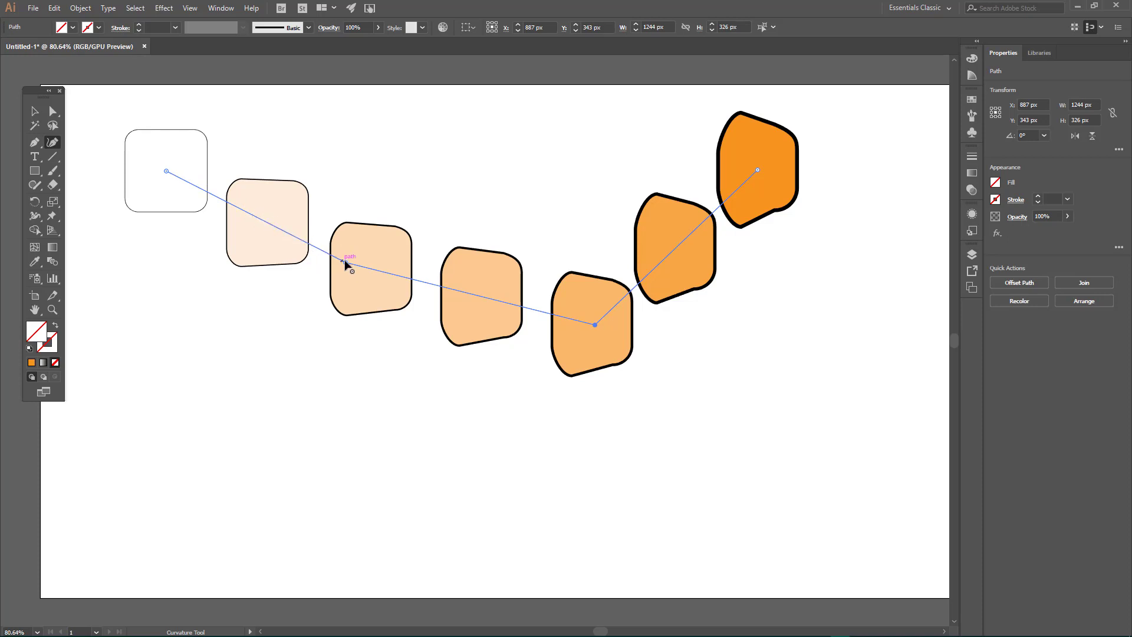
left_click_drag(343, 262, 342, 277)
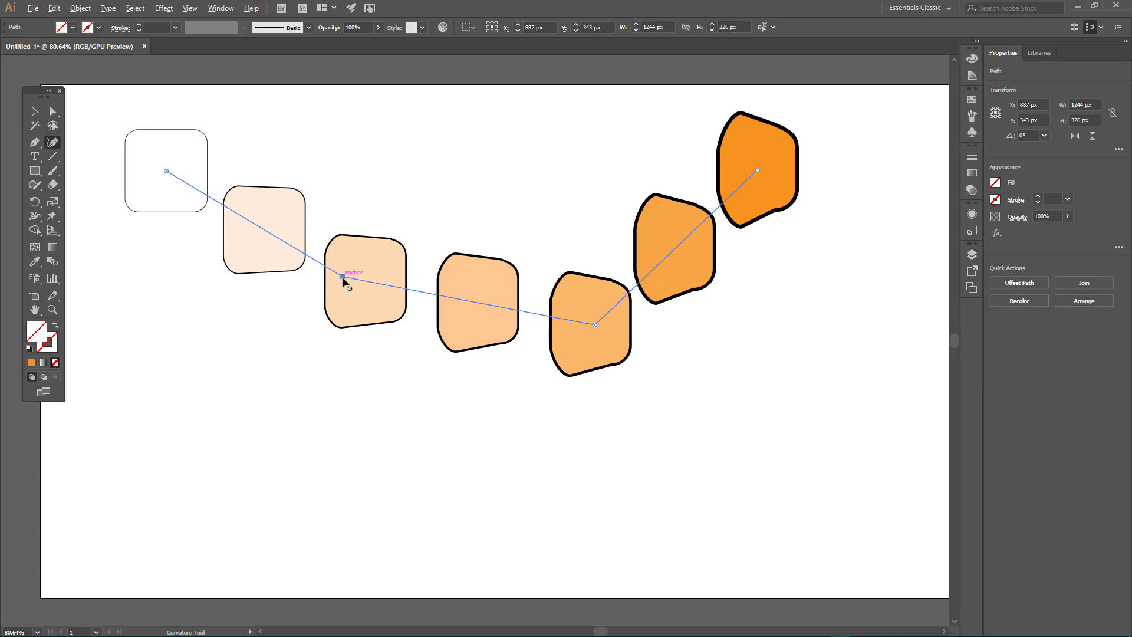
Step: Convert both middle spine anchors to smooth points and pull the left one further down and outward to even the curve
double_click(343, 277)
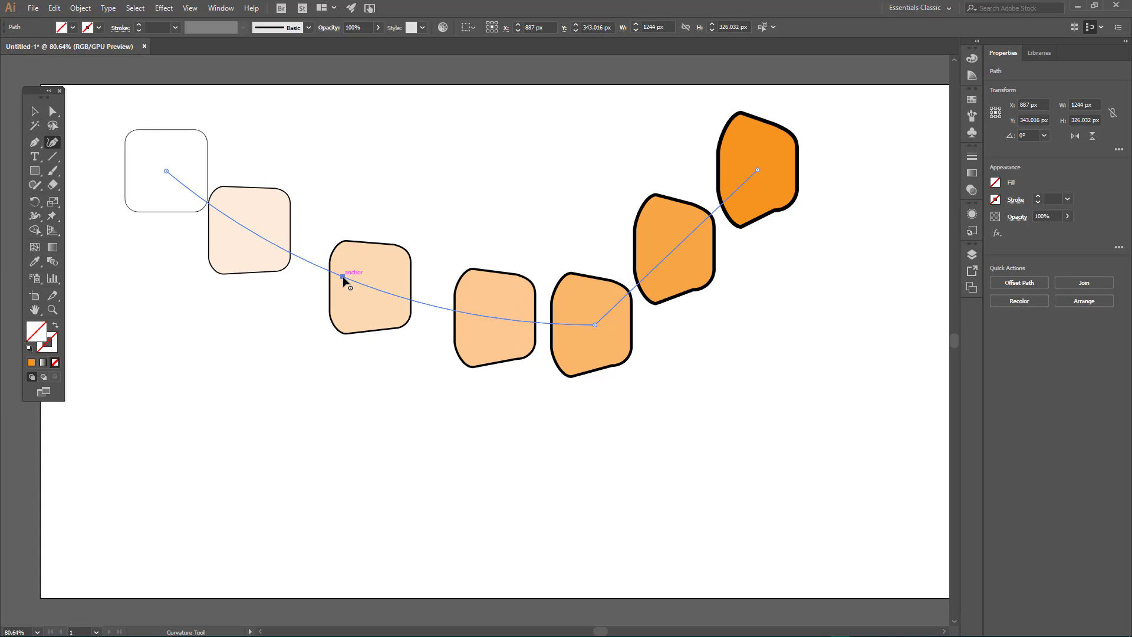
left_click(342, 276)
double_click(594, 325)
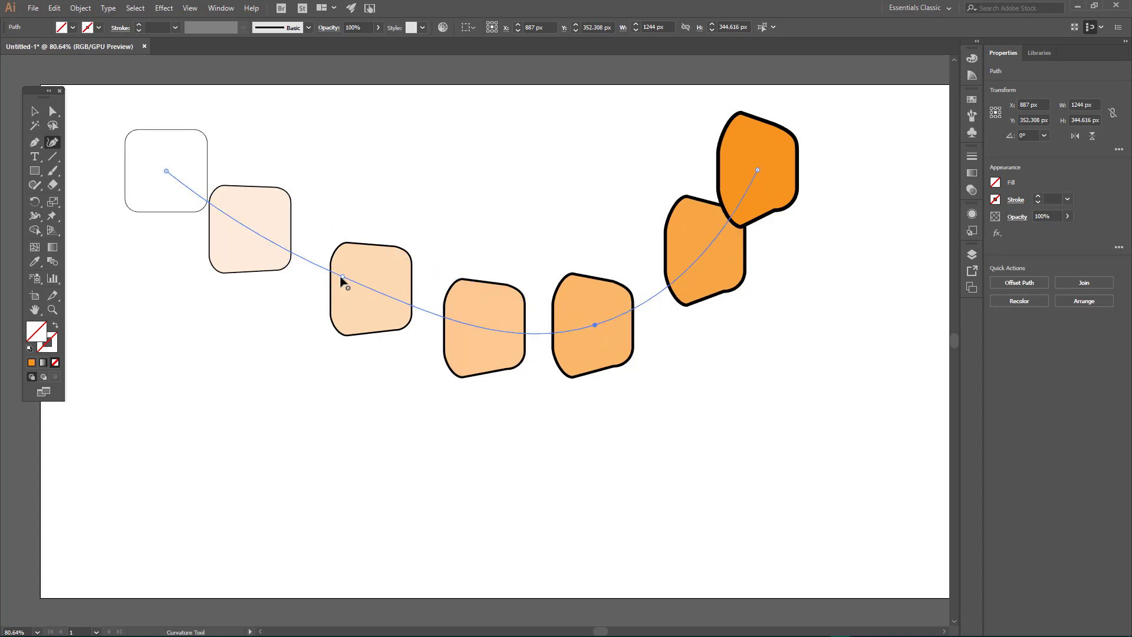
left_click_drag(343, 277, 326, 306)
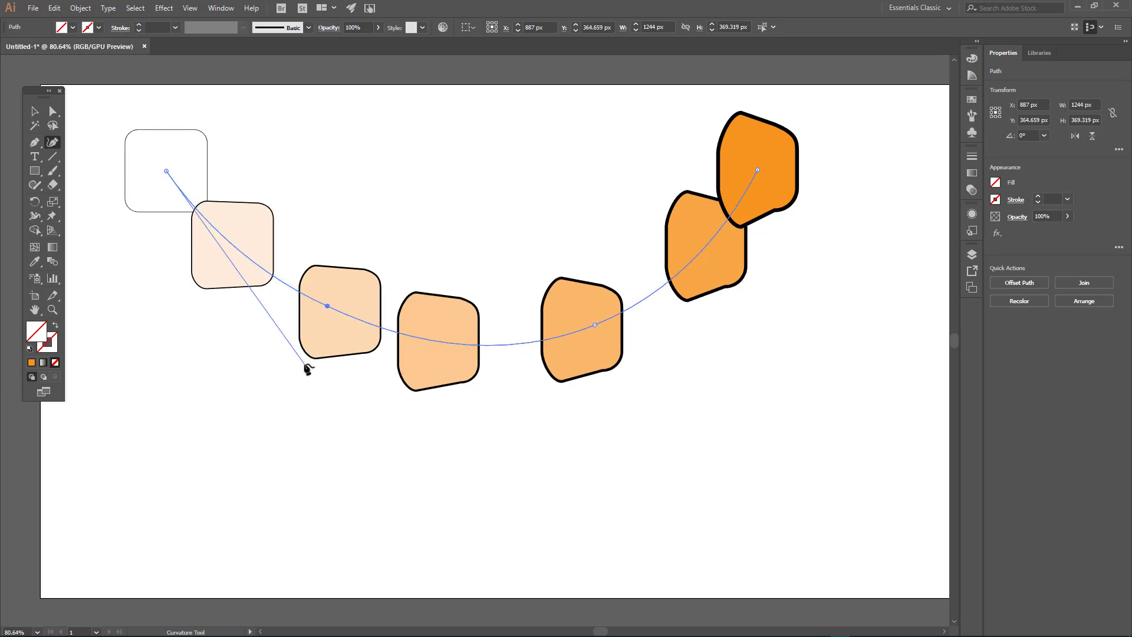
Step: Raise the blend's number of specified steps, with preview enabled, until the shapes overlap densely along the spine
double_click(53, 261)
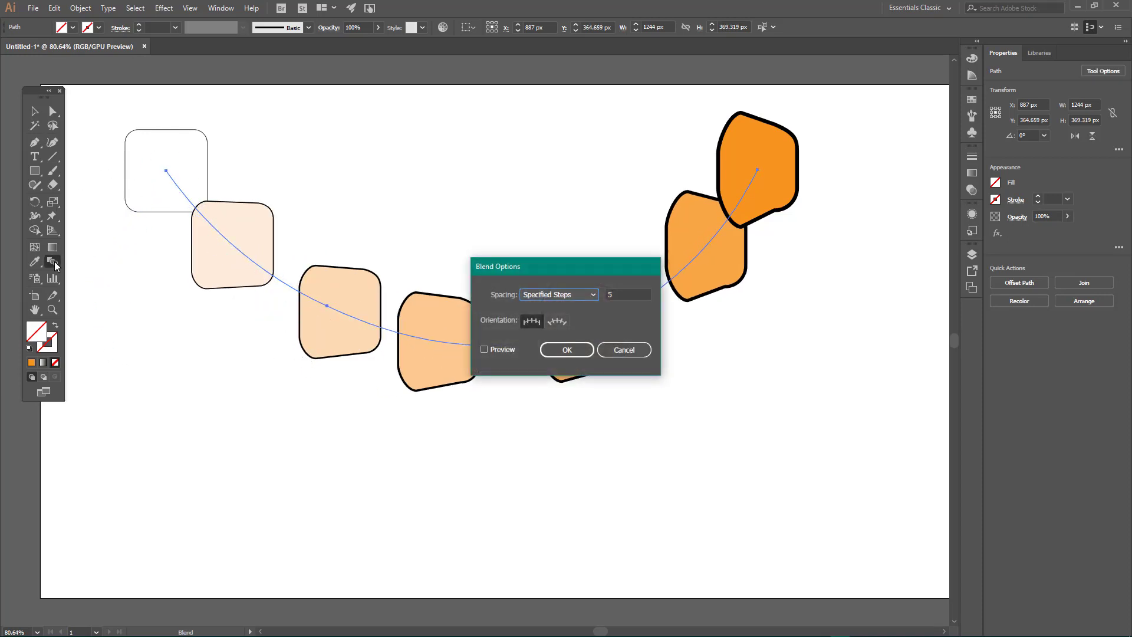
left_click(624, 295)
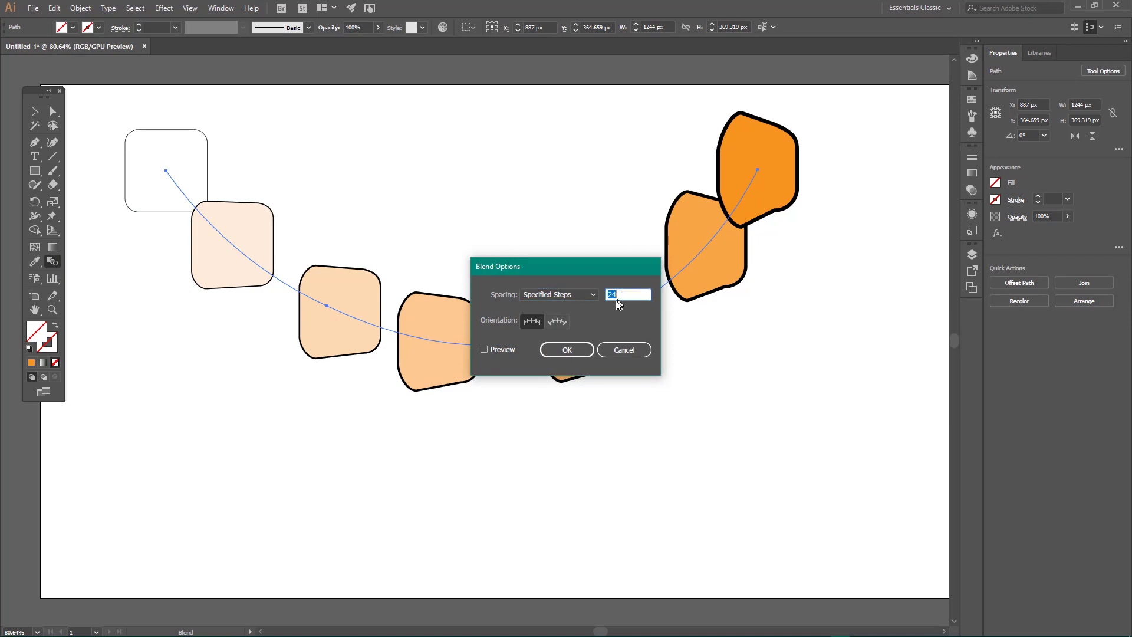
left_click(485, 349)
scroll(623, 299, "up", 3)
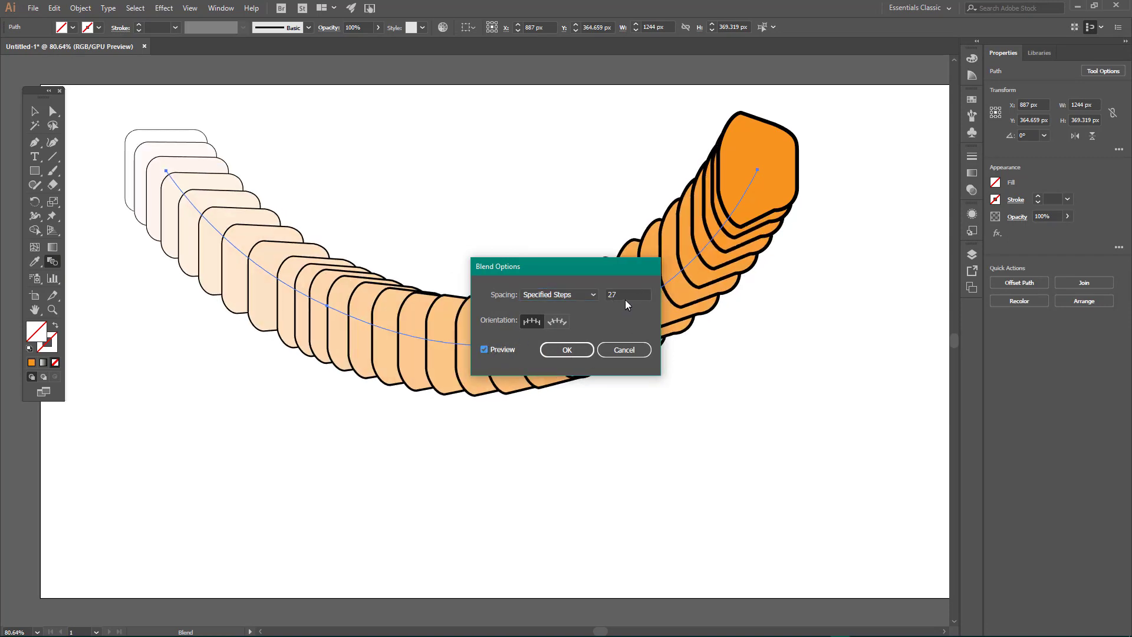
scroll(624, 295, "up", 20)
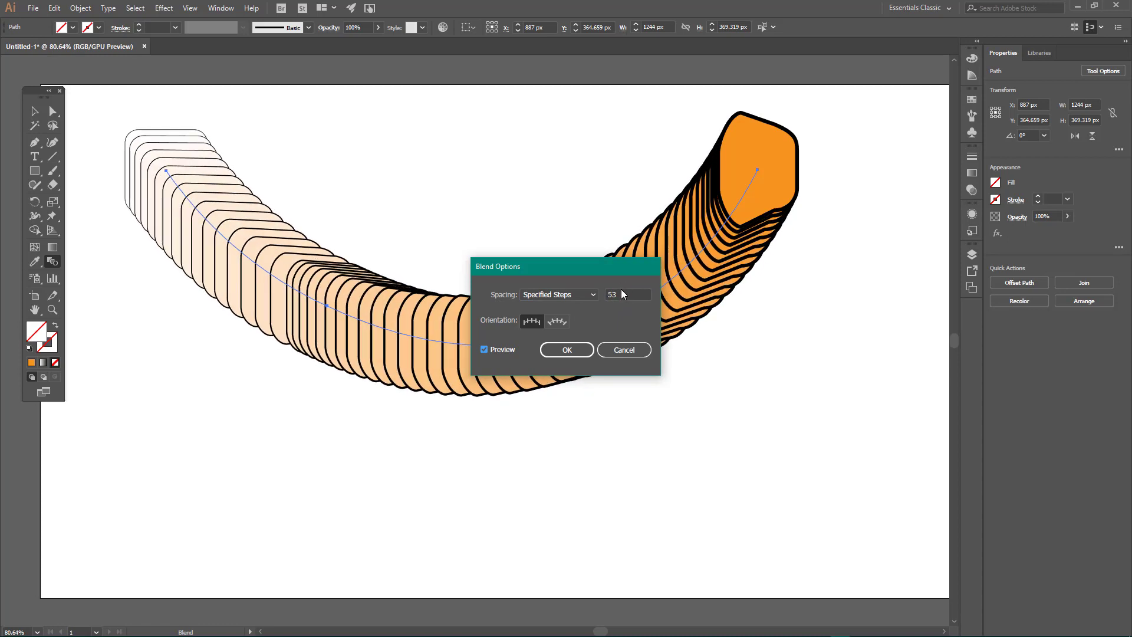
scroll(621, 293, "up", 10)
left_click(567, 350)
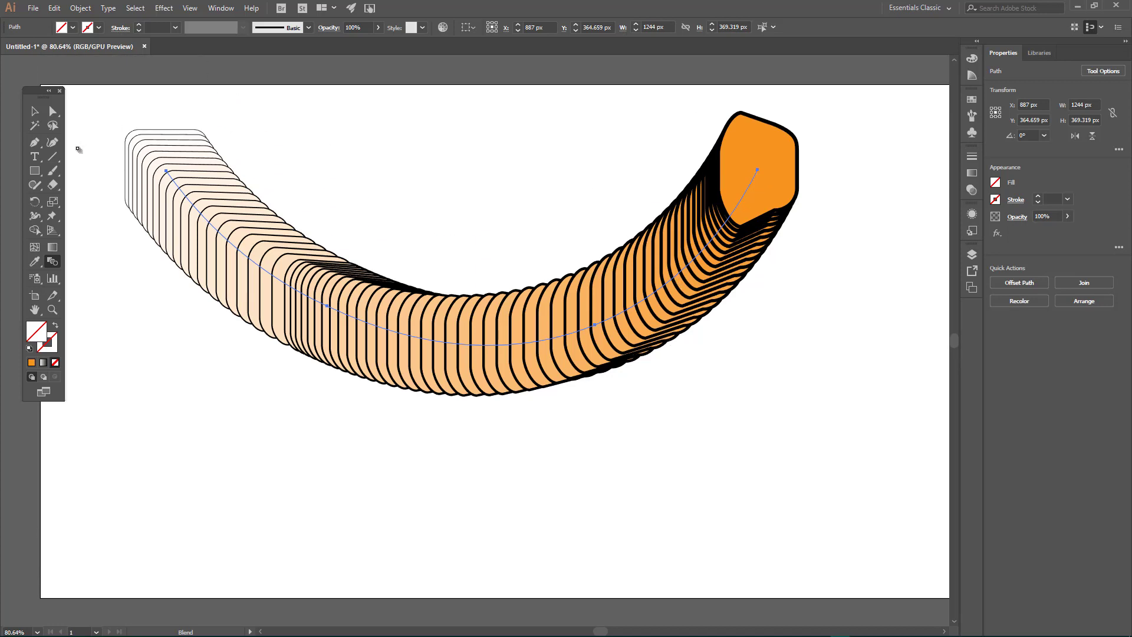
Step: Reduce the orange end shape's stroke weight to 0.75 pt, and finally set its stroke to None and deselect it
left_click(52, 111)
left_click(747, 178)
left_click(755, 138)
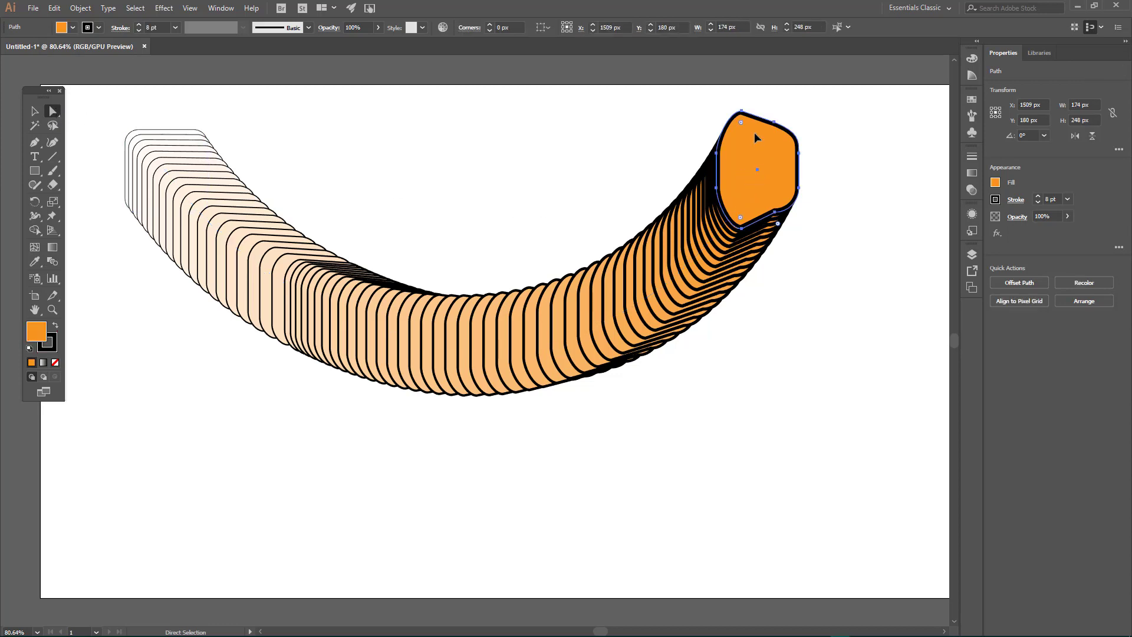
left_click(1052, 198)
type("4")
key("Return")
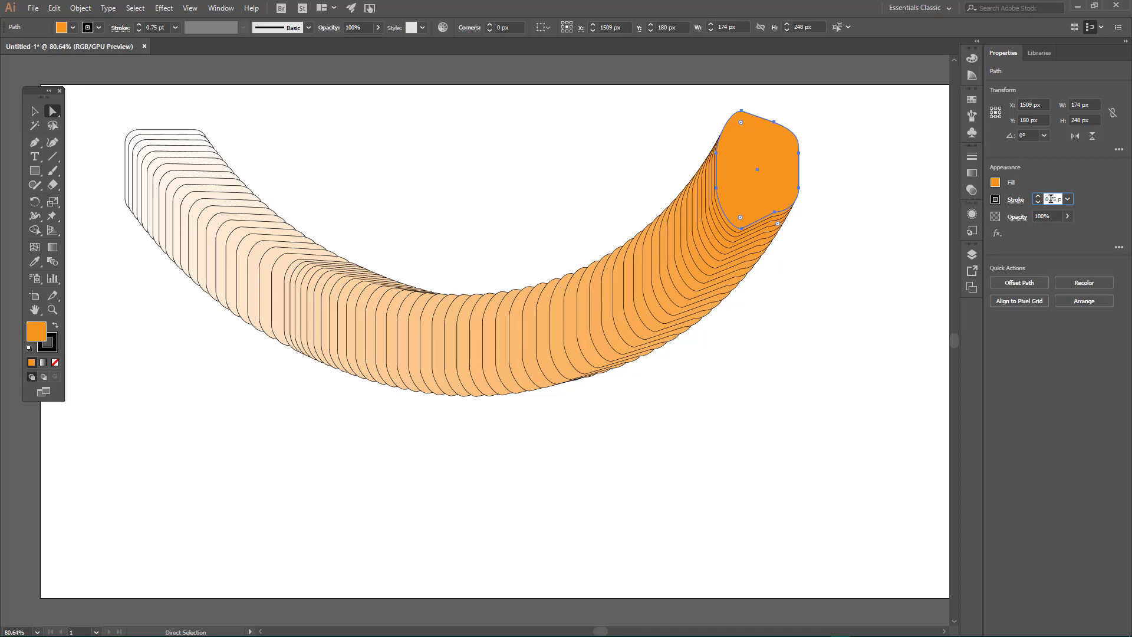
left_click(995, 201)
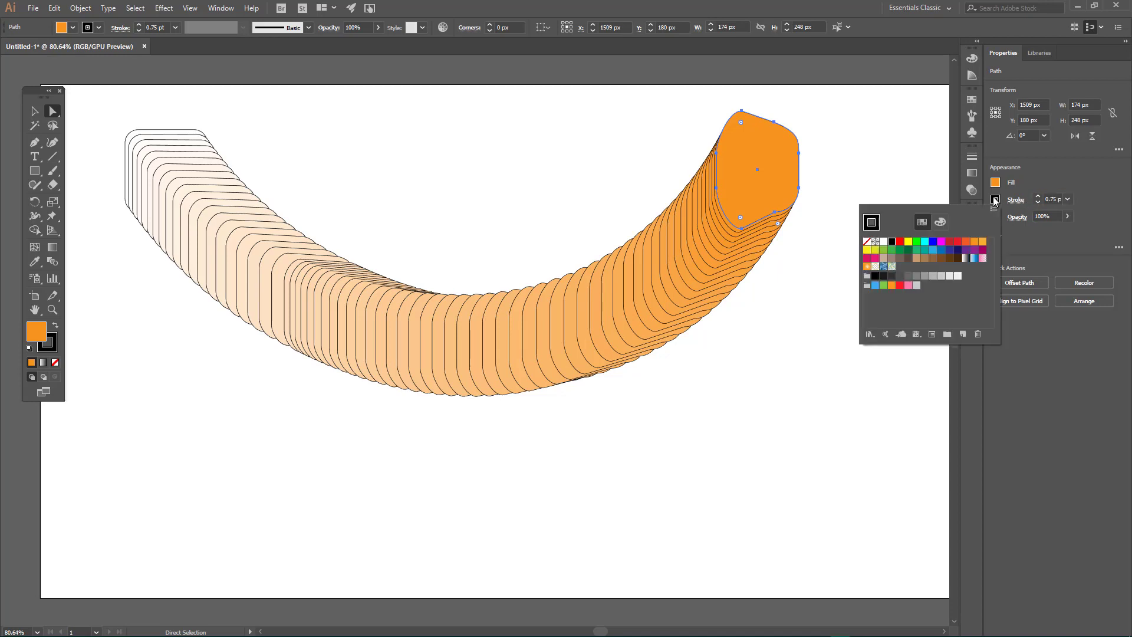
left_click(867, 243)
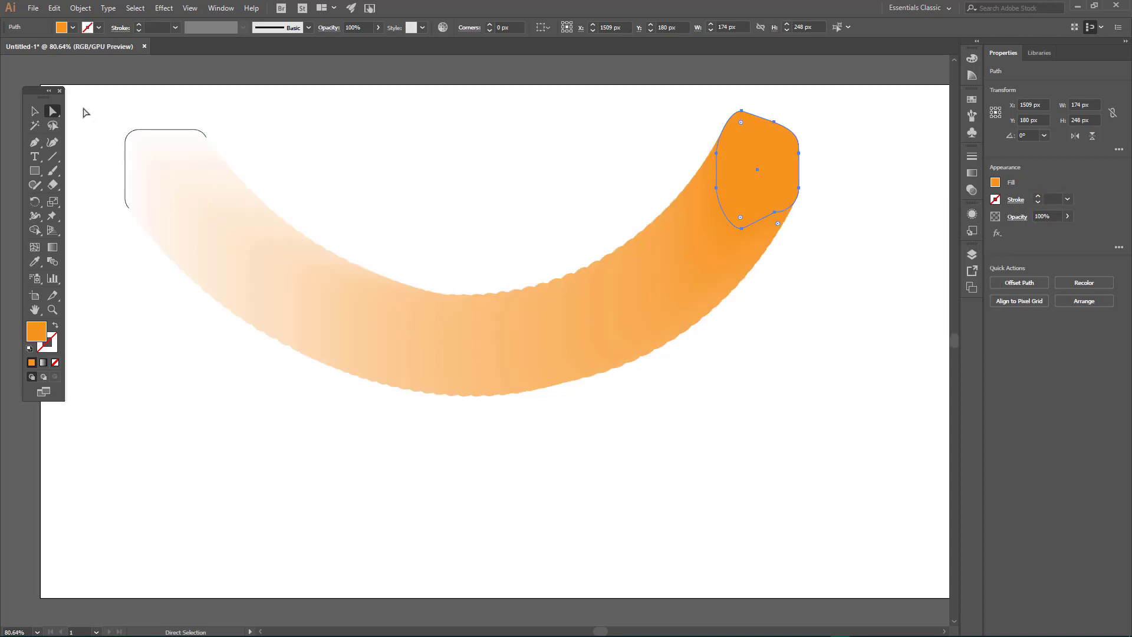
left_click(147, 387)
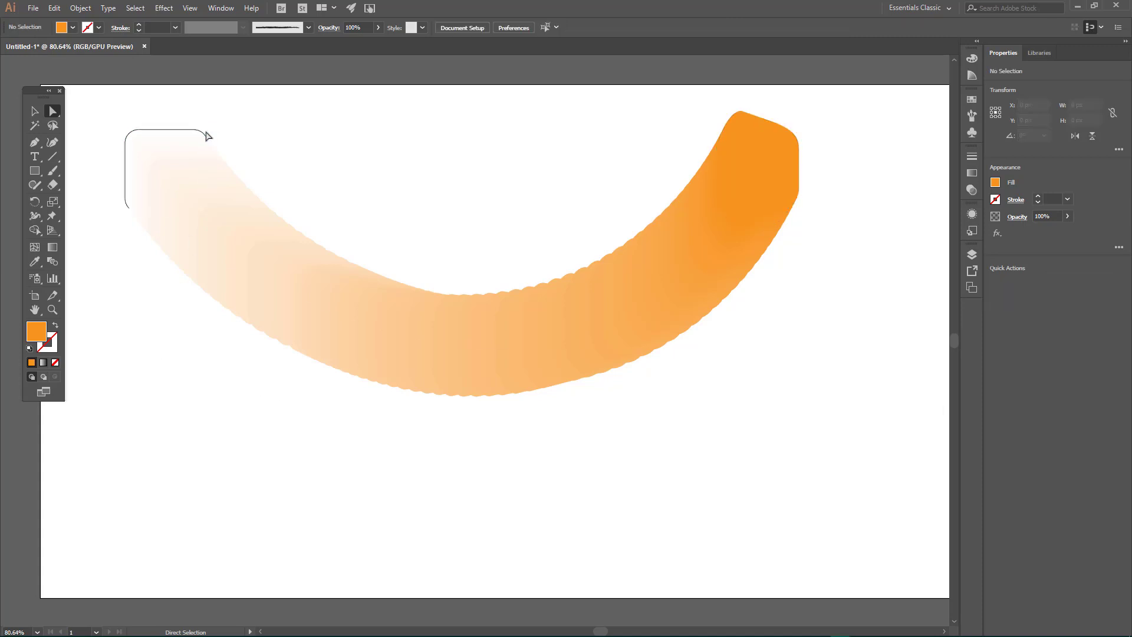
Step: Bring the white end square to the front of the blend and set its stroke to None
left_click(140, 139)
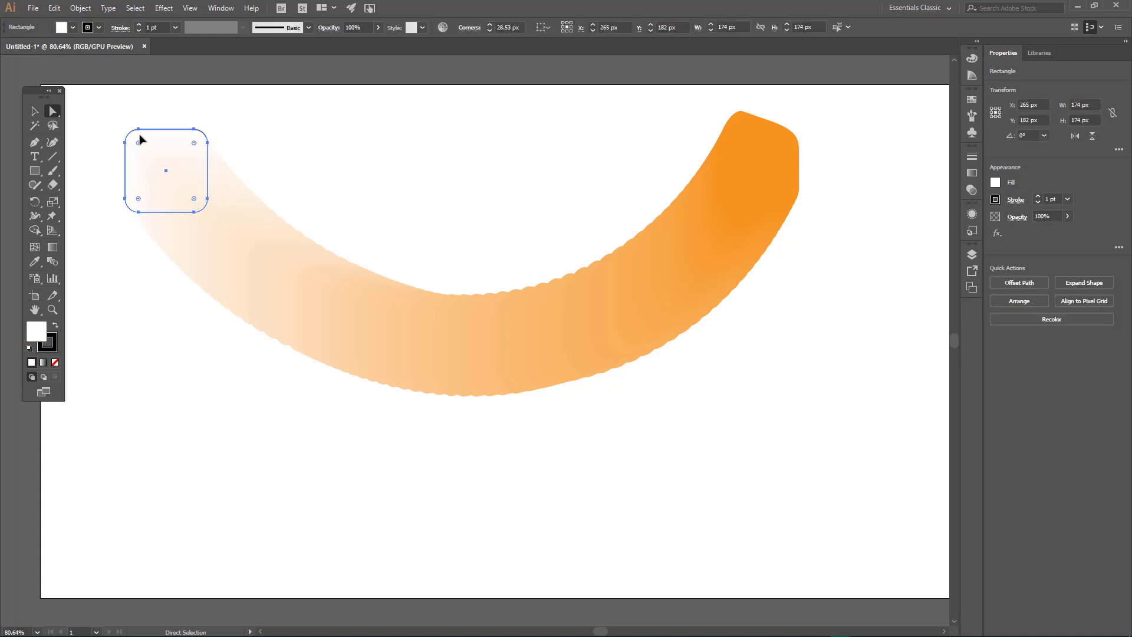
right_click(140, 140)
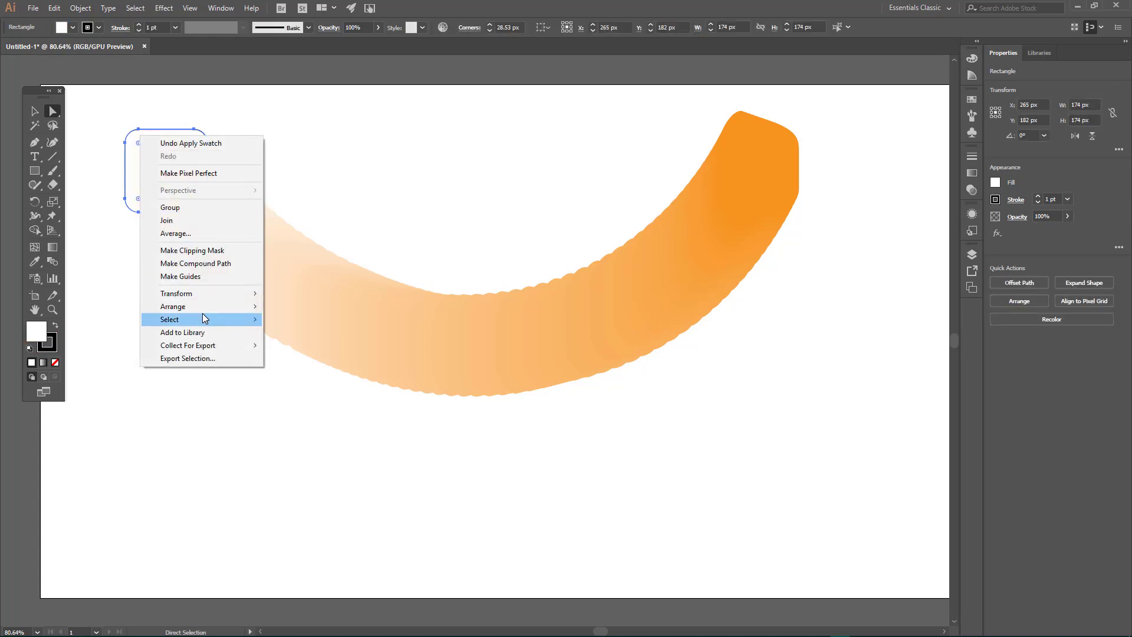
mouse_move(202, 309)
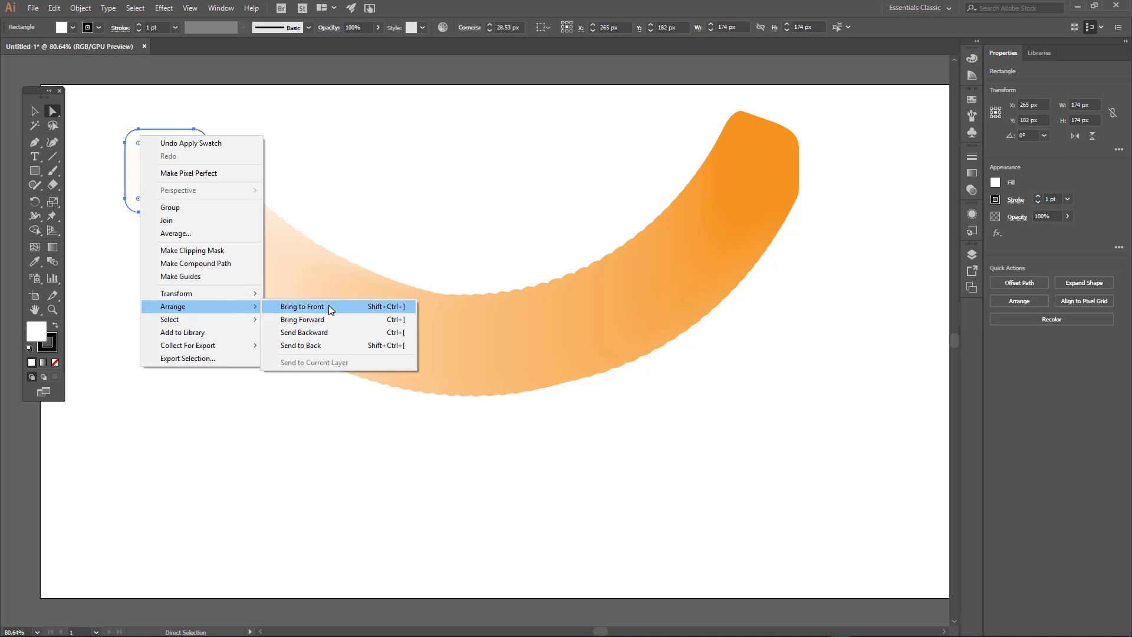
left_click(328, 306)
left_click(167, 166)
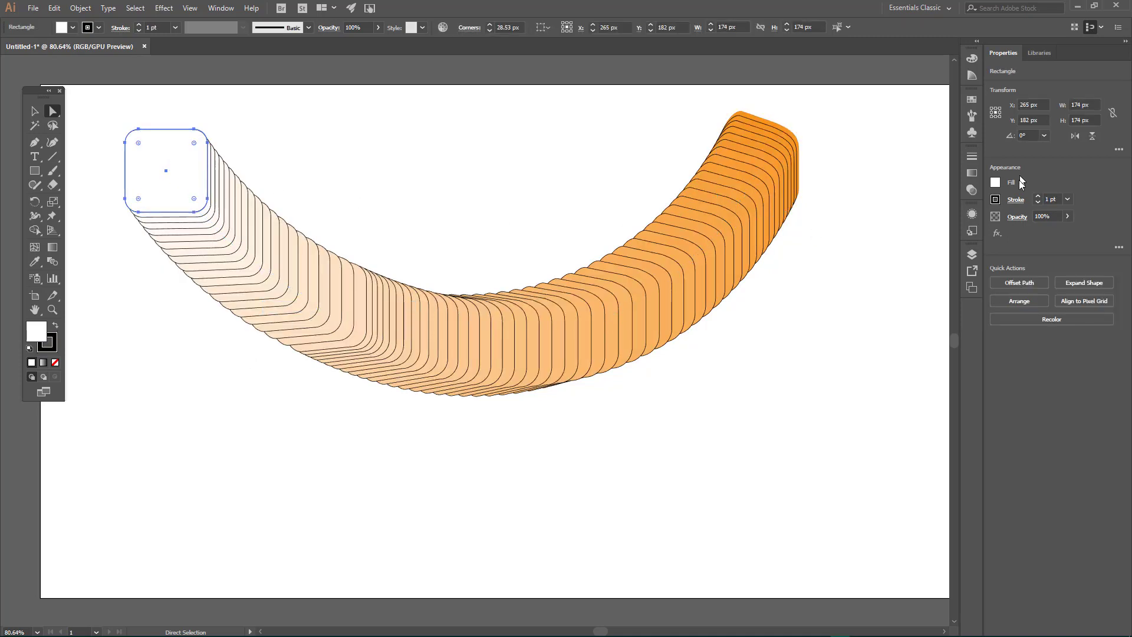
left_click(995, 200)
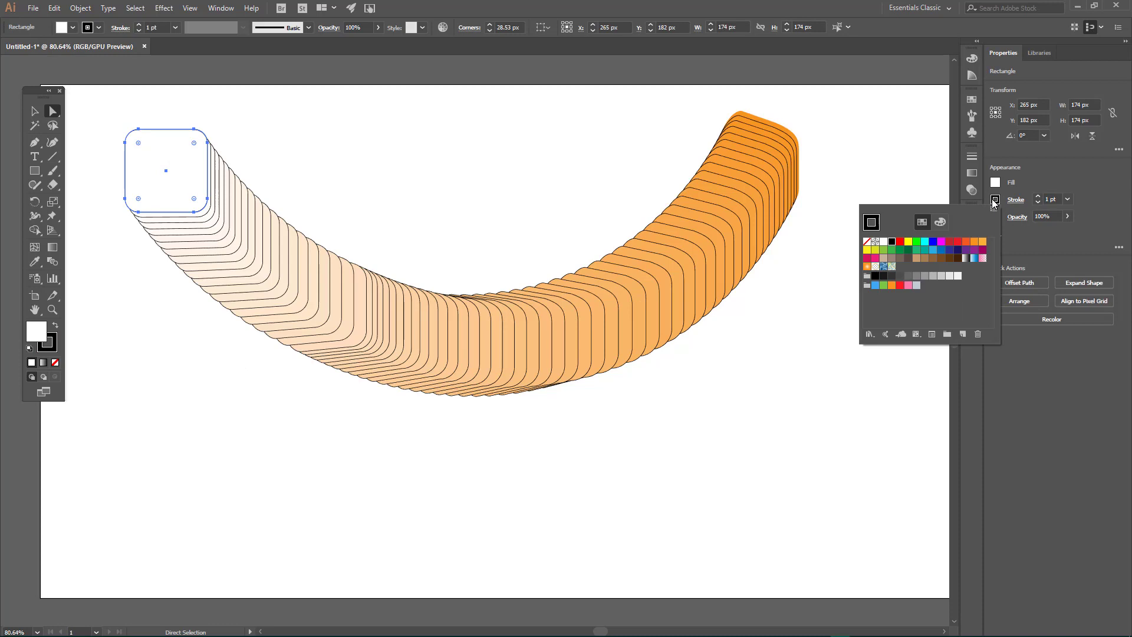
left_click(867, 242)
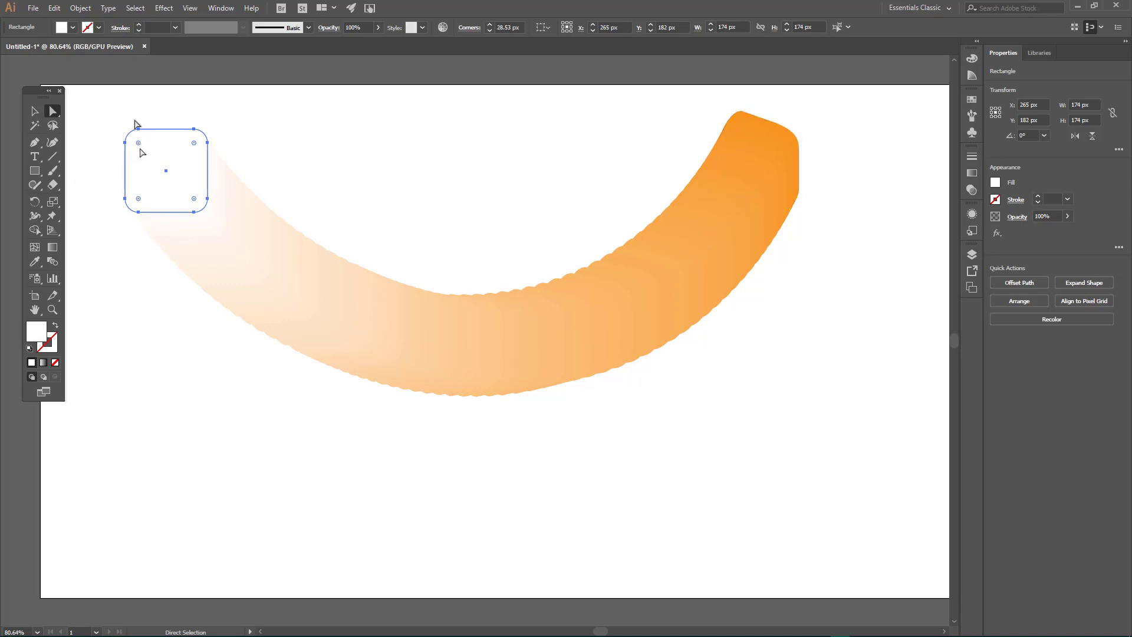
Step: Copy the white end square, paste it in front, give the copy a black stroke, and deselect it
left_click(54, 8)
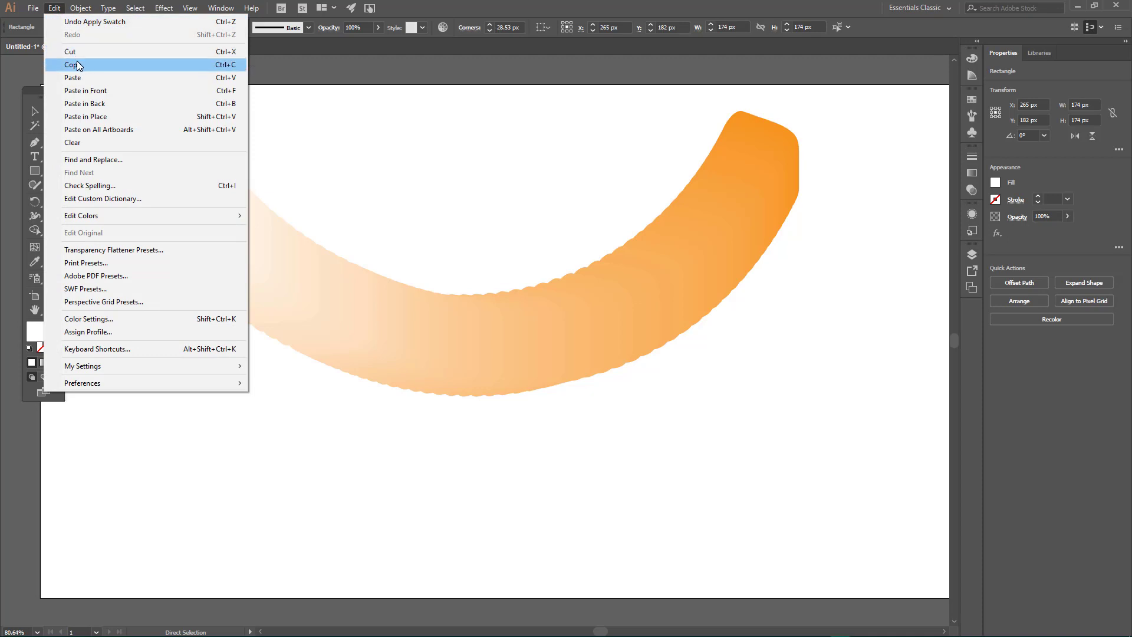
left_click(77, 66)
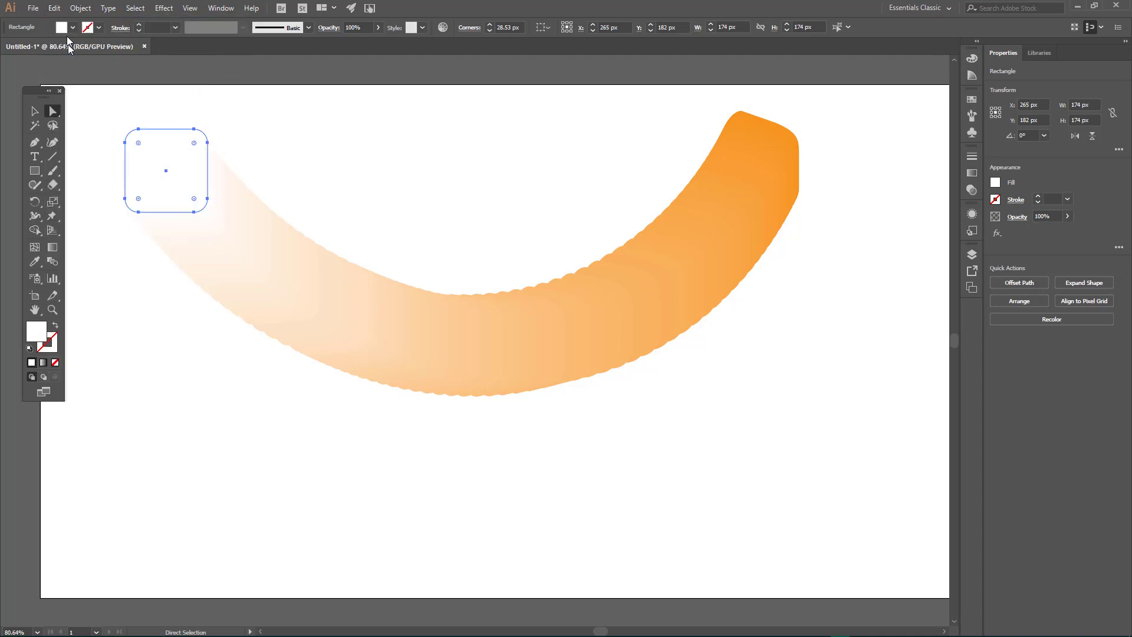
left_click(55, 9)
left_click(73, 92)
left_click(996, 201)
left_click(891, 242)
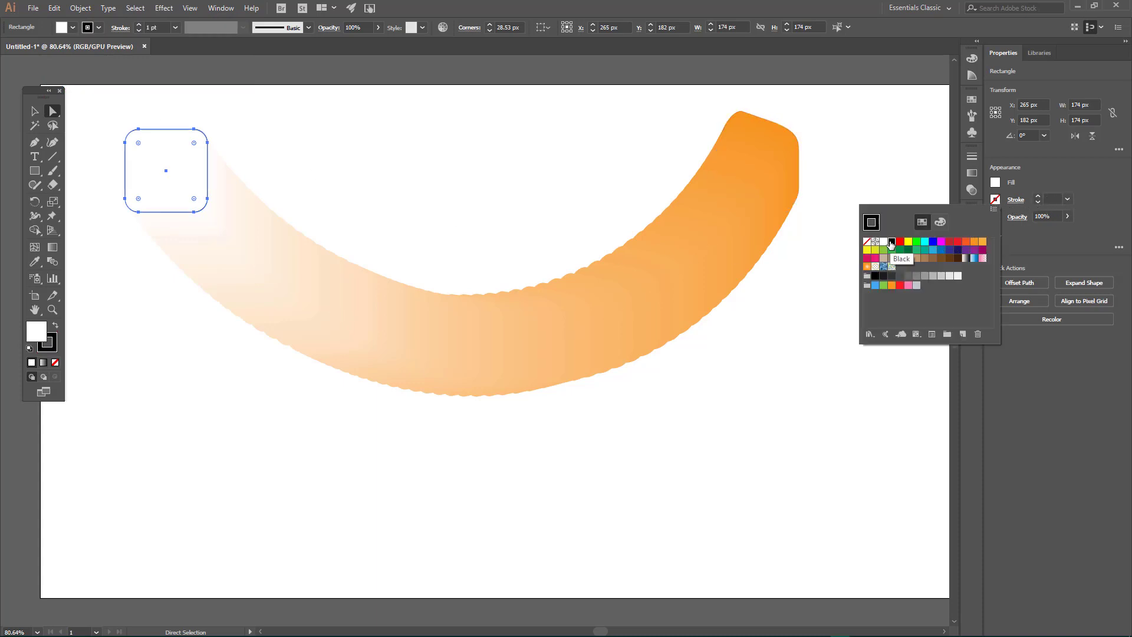
left_click(34, 111)
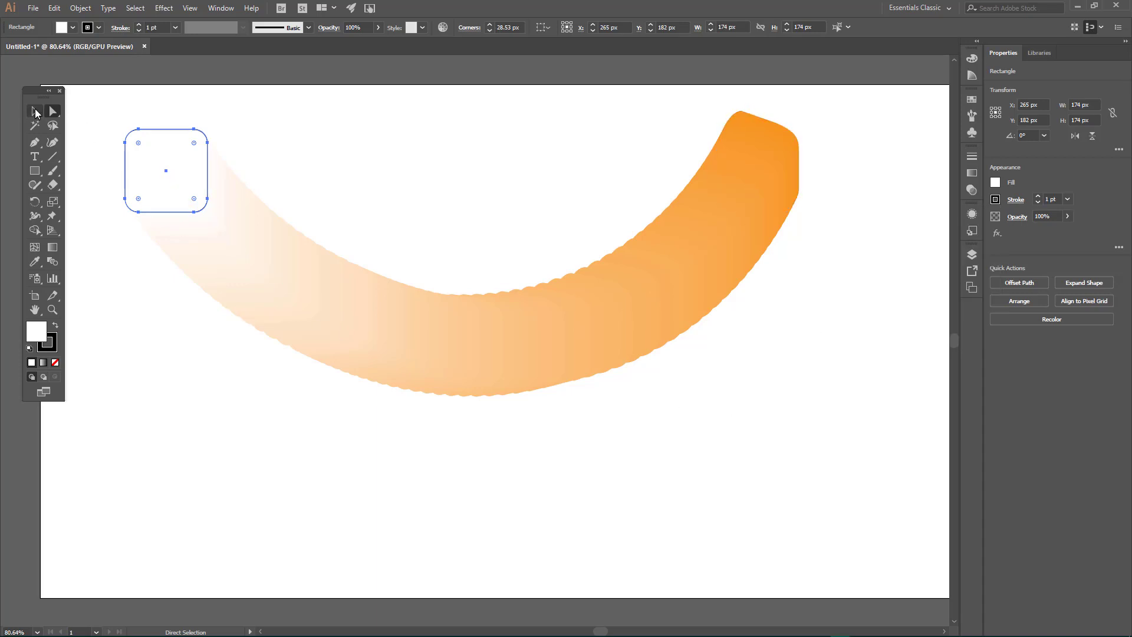
left_click(245, 531)
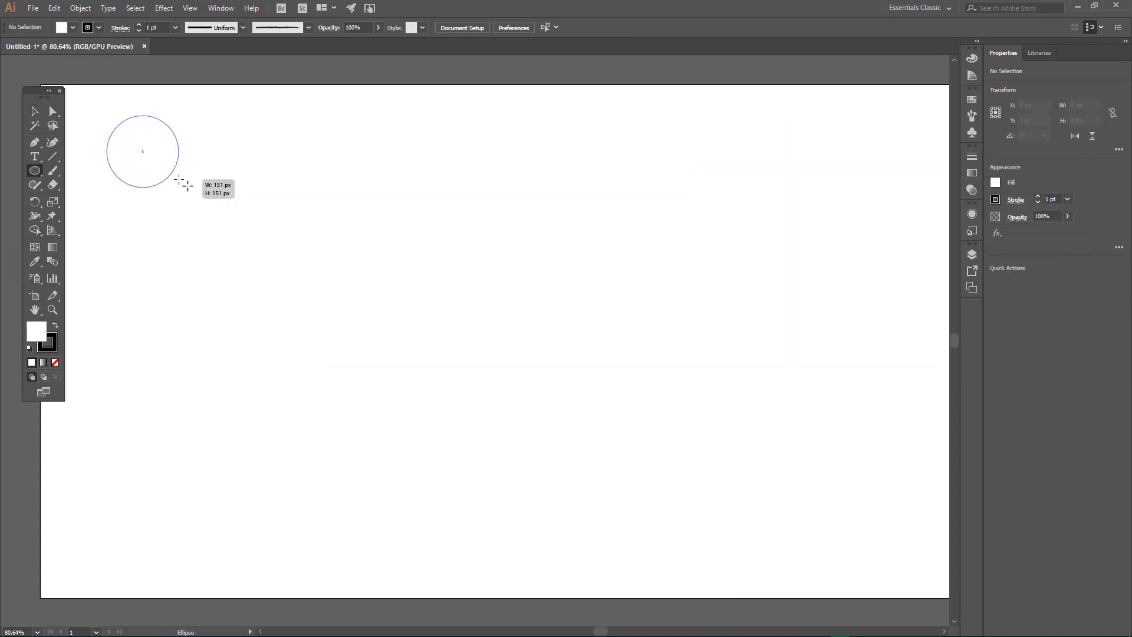
Step: Draw a circle about 181 px wide in the upper-left area of the cleared artboard
left_click_drag(183, 185, 193, 189)
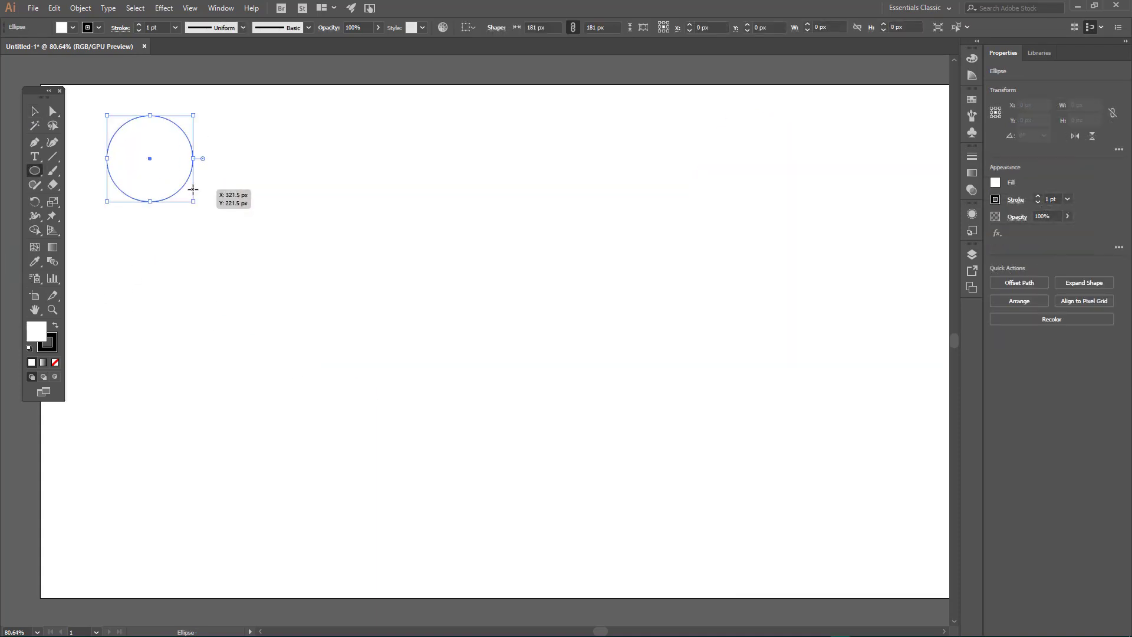
Step: Try to draw a gradient diagonally across the white circle with the Gradient tool
left_click(53, 248)
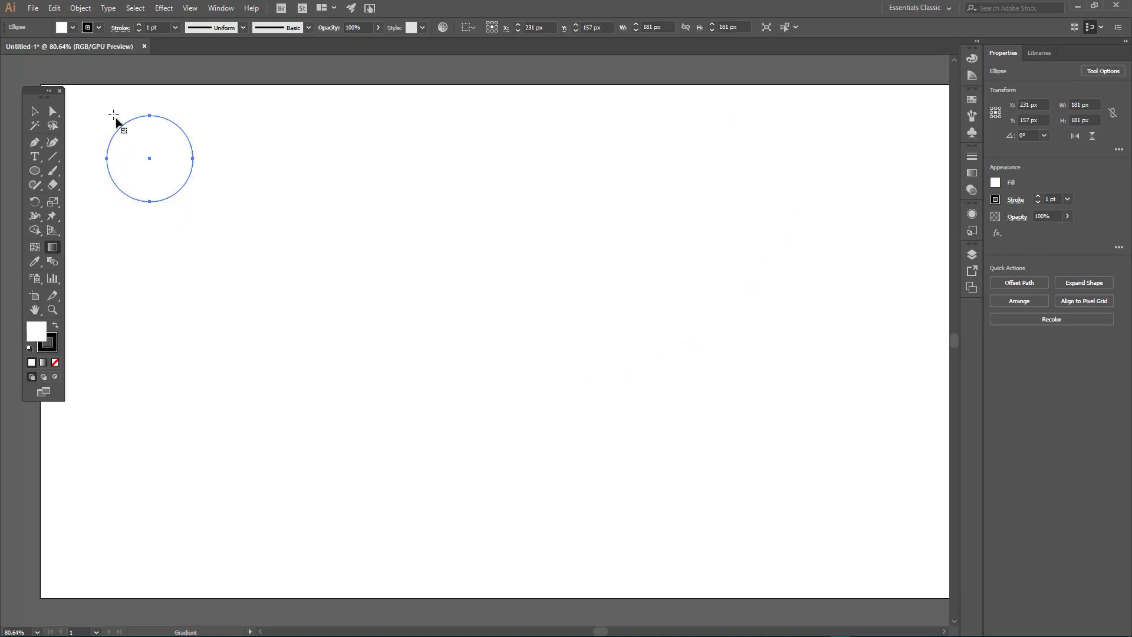
left_click_drag(118, 118, 187, 196)
left_click_drag(122, 123, 164, 184)
left_click(34, 111)
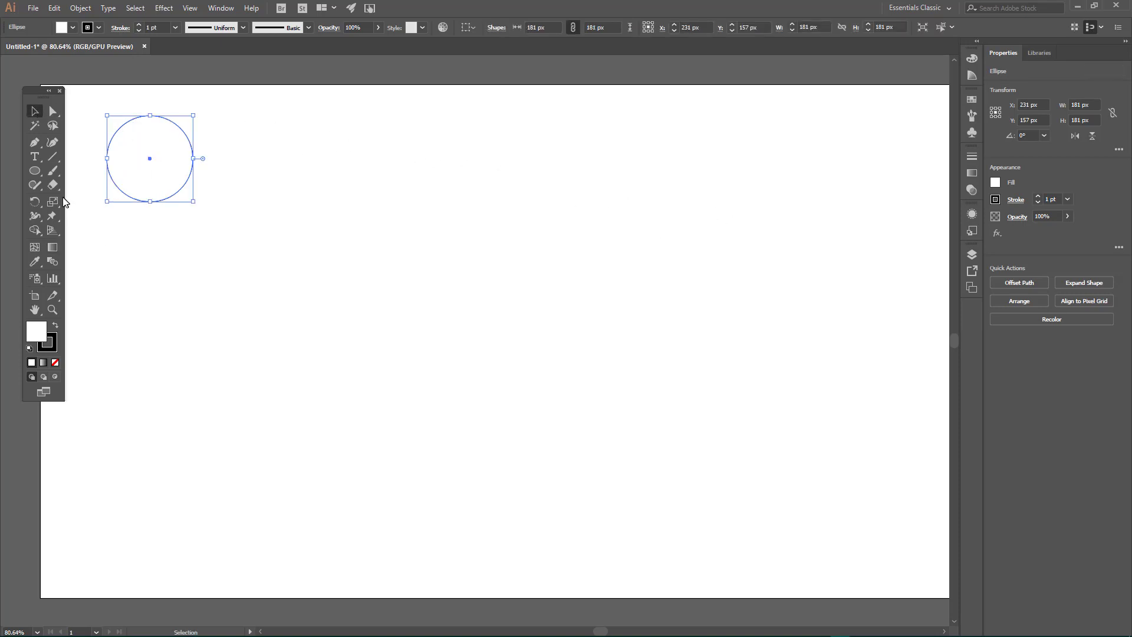
left_click(52, 247)
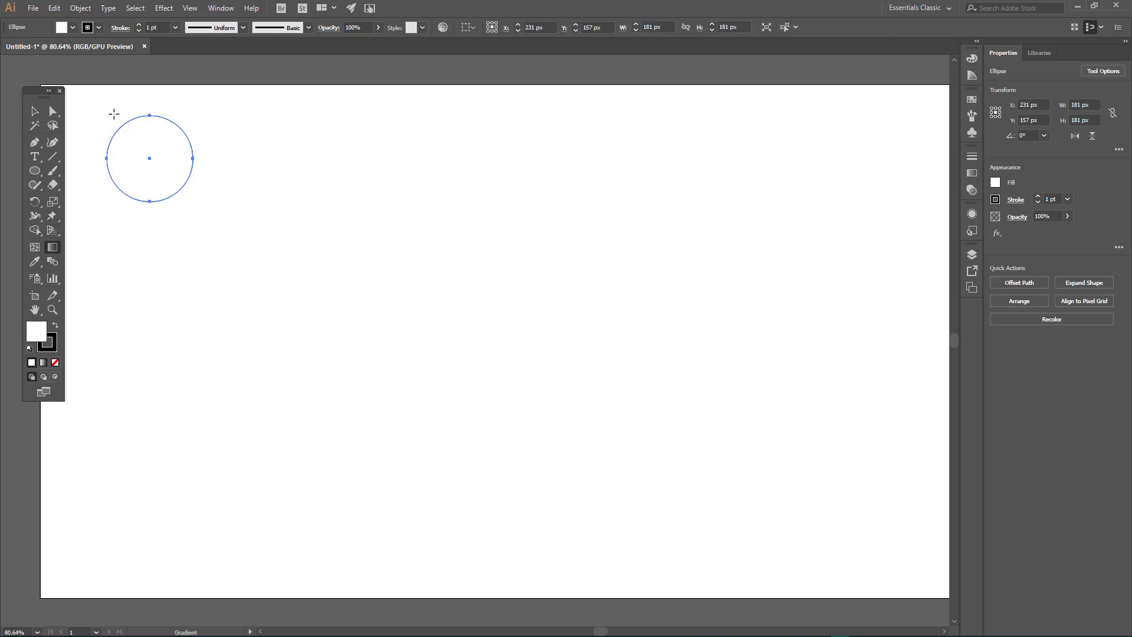
left_click_drag(112, 111, 174, 207)
Step: Fill the circle with a white-to-black linear gradient, angle it to about -38.6°, and shift it toward the circle's upper left
left_click(44, 363)
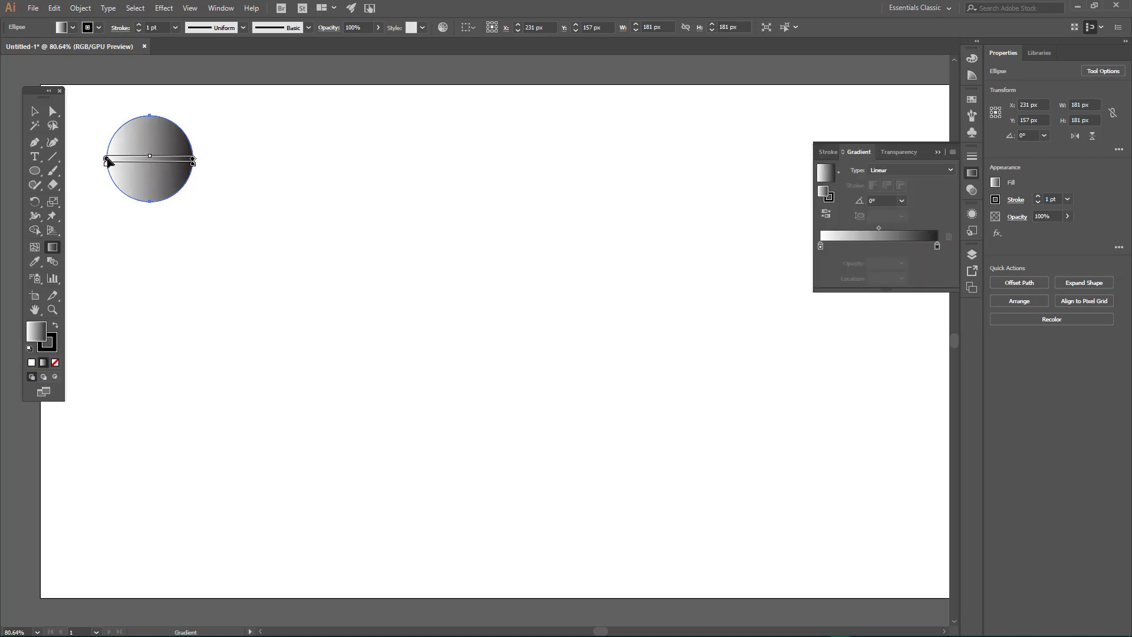
mouse_move(105, 161)
left_mouse_down()
mouse_move(106, 122)
mouse_move(107, 158)
left_mouse_up()
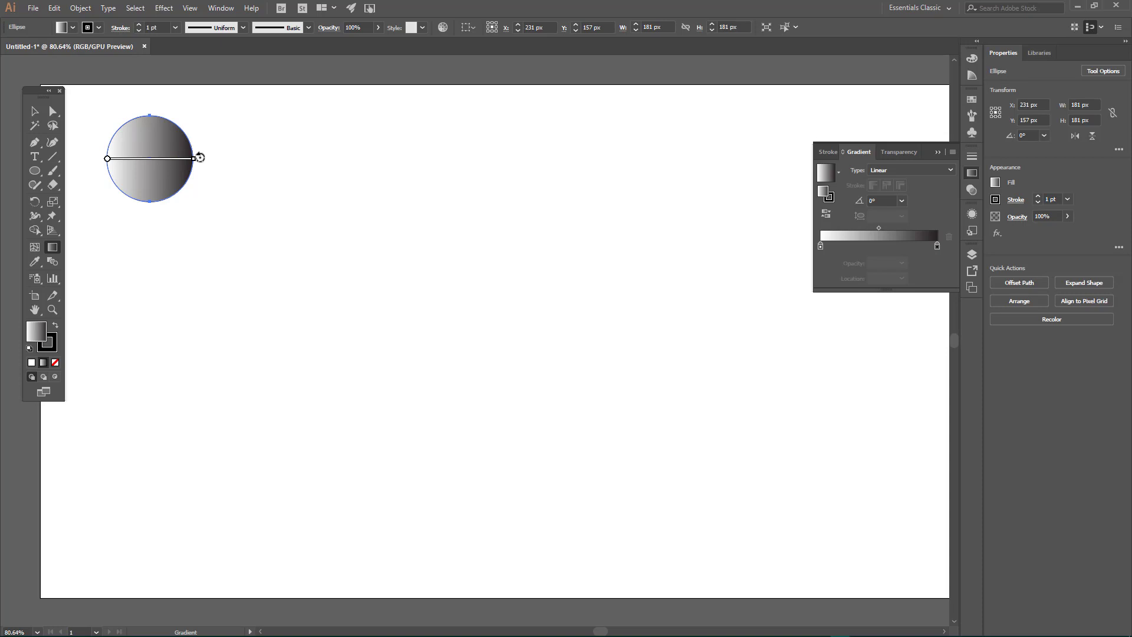
mouse_move(202, 161)
left_mouse_down()
mouse_move(210, 227)
mouse_move(190, 187)
left_mouse_up()
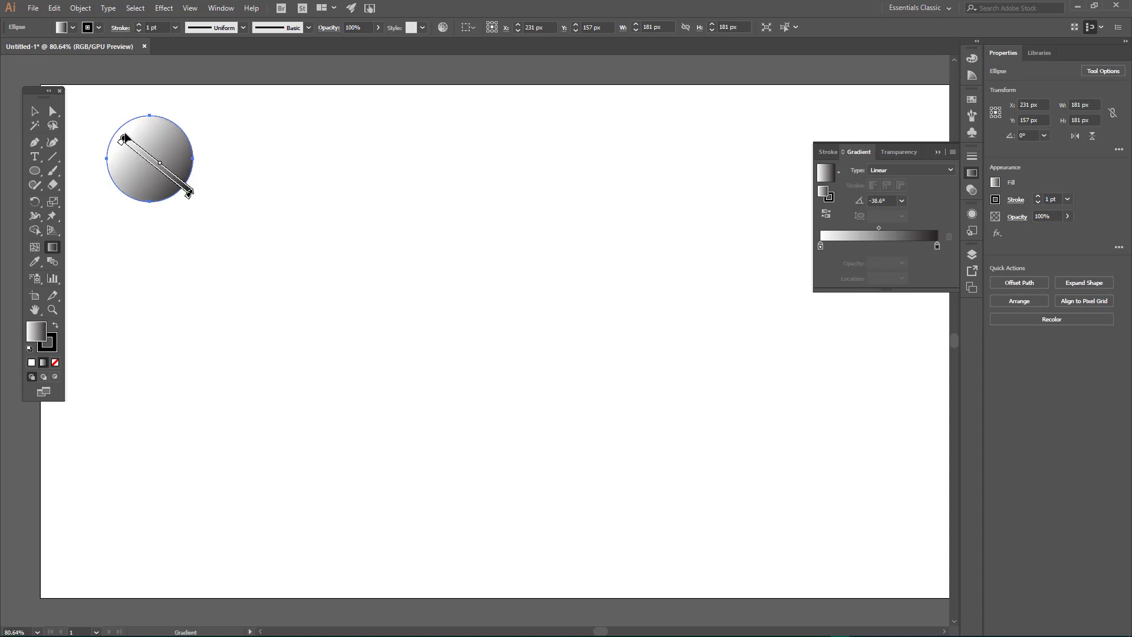
left_click_drag(123, 138, 111, 128)
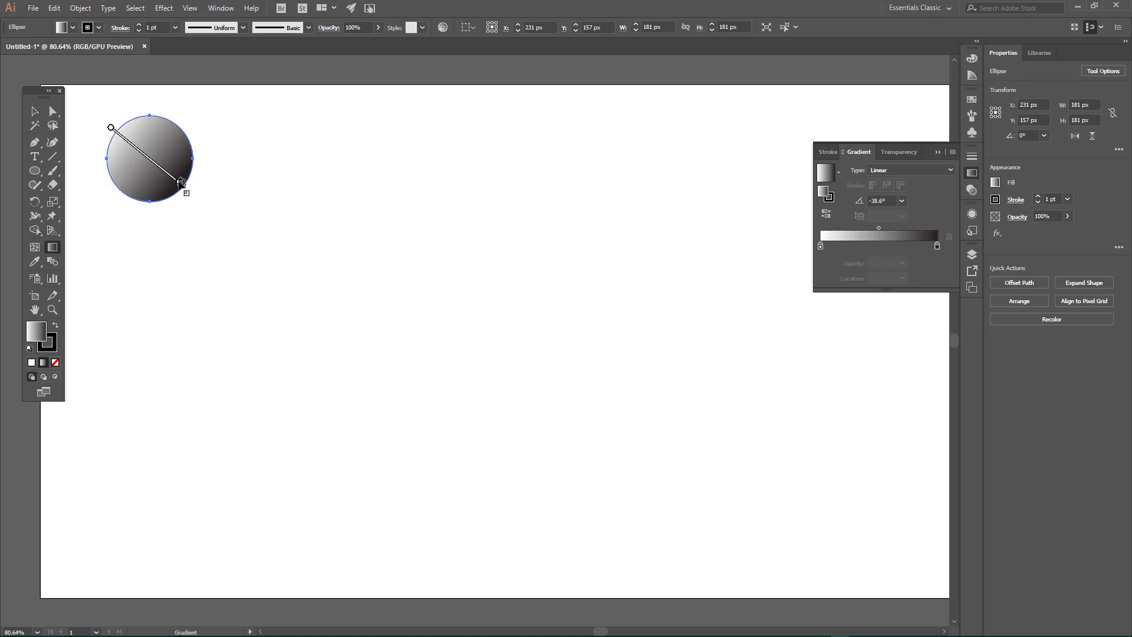
Step: Apply the Sky gradient preset to the circle and shift its two inner color stops toward the light end, one at 78.6%
left_click_drag(178, 183, 192, 192)
left_click(838, 172)
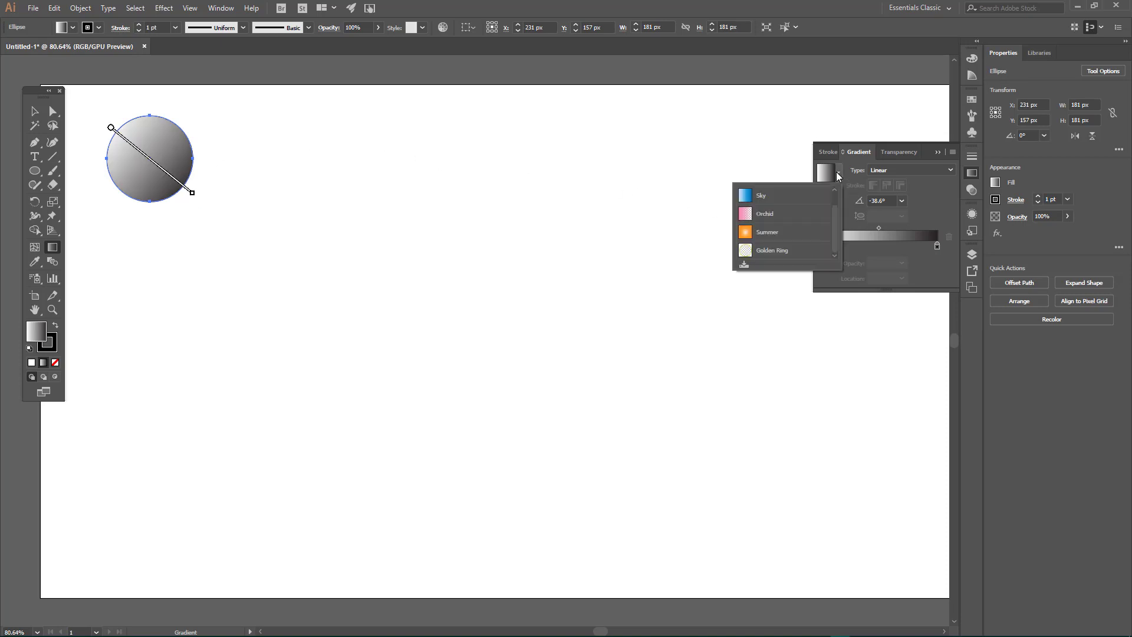
left_click(764, 194)
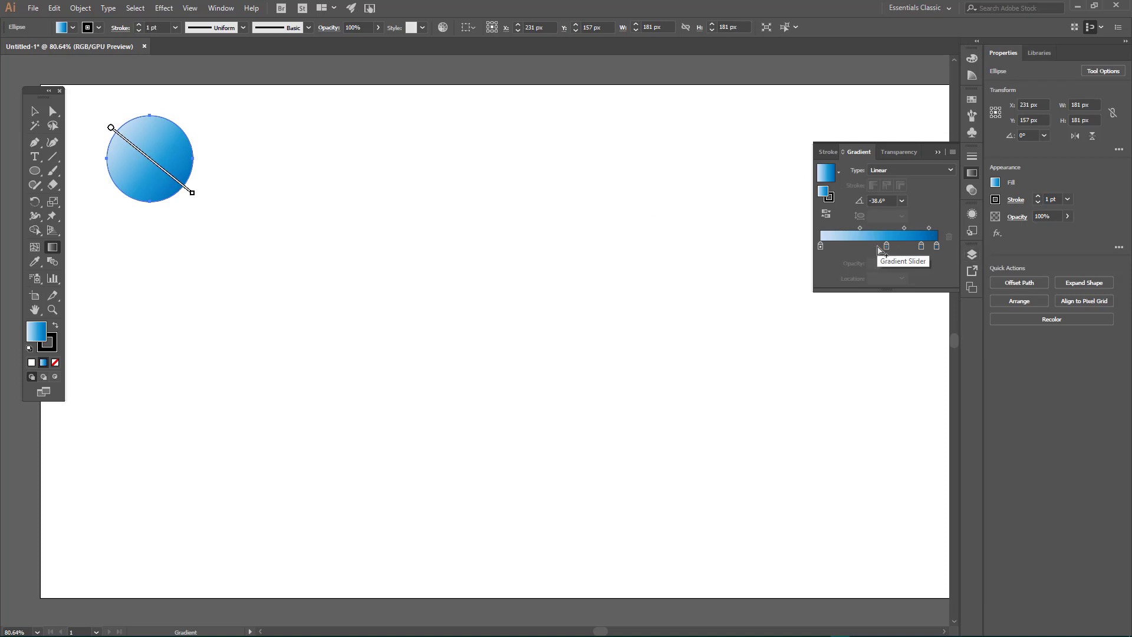
left_click_drag(886, 246, 912, 246)
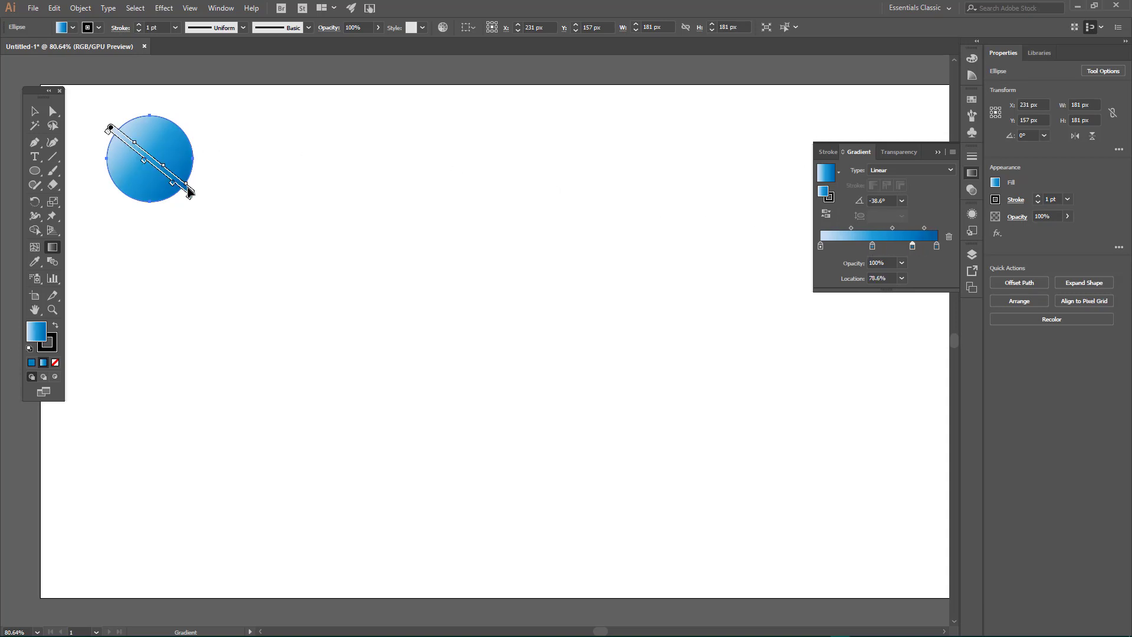
Step: Start the gradient line slightly inside the circle's upper-left edge and rotate it to about -47.2°
left_click_drag(192, 193, 182, 185)
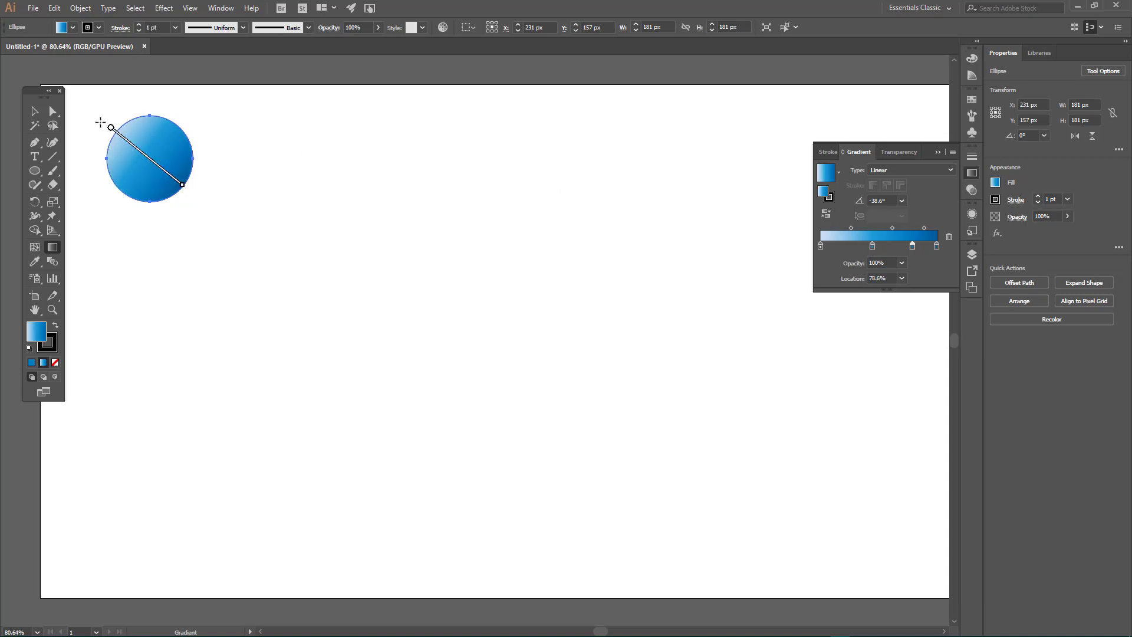
left_click_drag(111, 127, 122, 137)
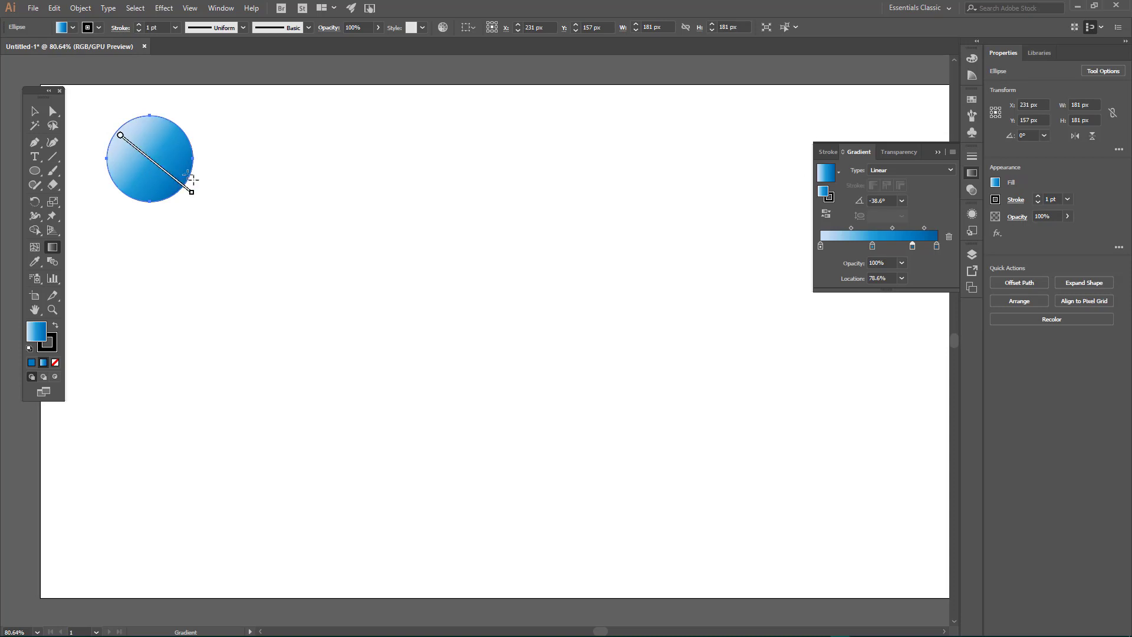
left_click_drag(194, 190, 183, 203)
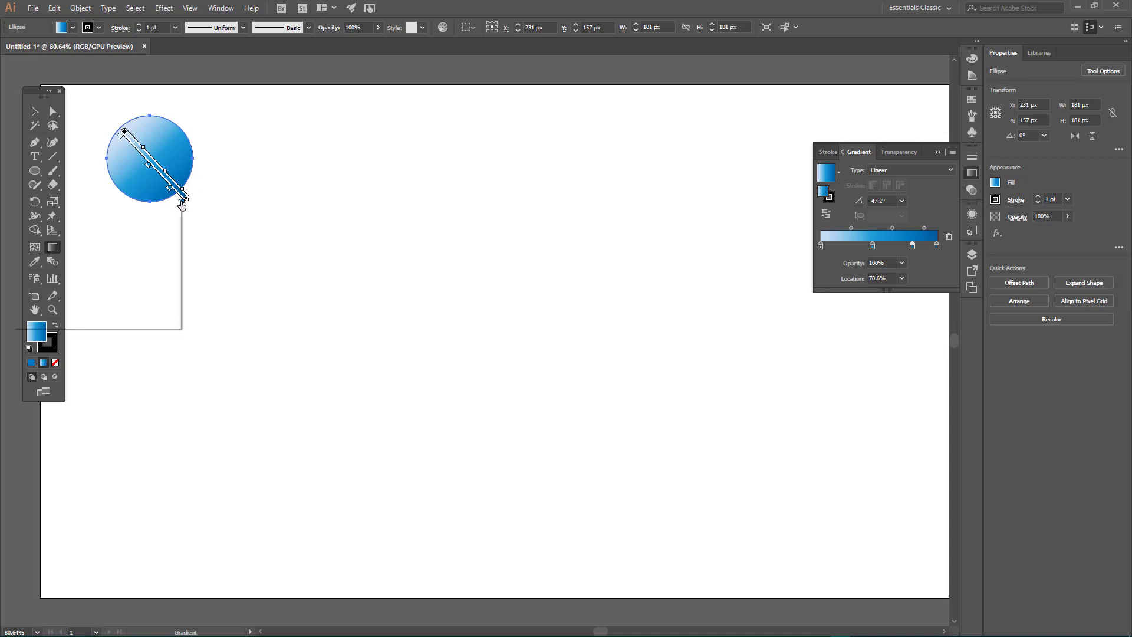
Step: Recolor the gradient's dark end stop to deep blue, hex 0700AA
double_click(183, 201)
left_click(125, 308)
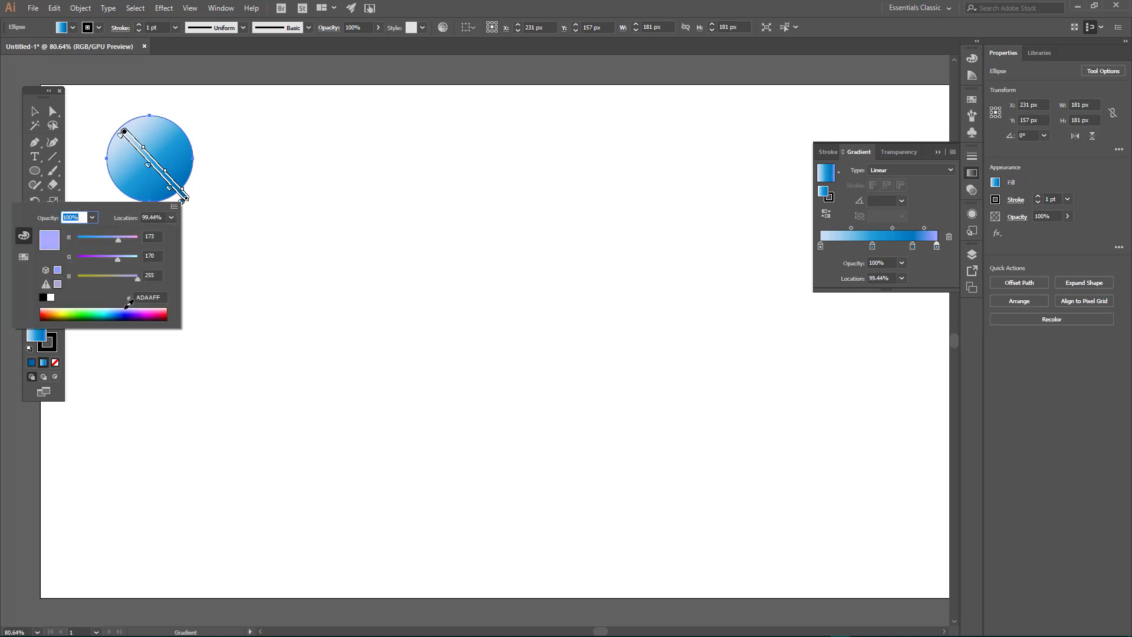
left_click(130, 317)
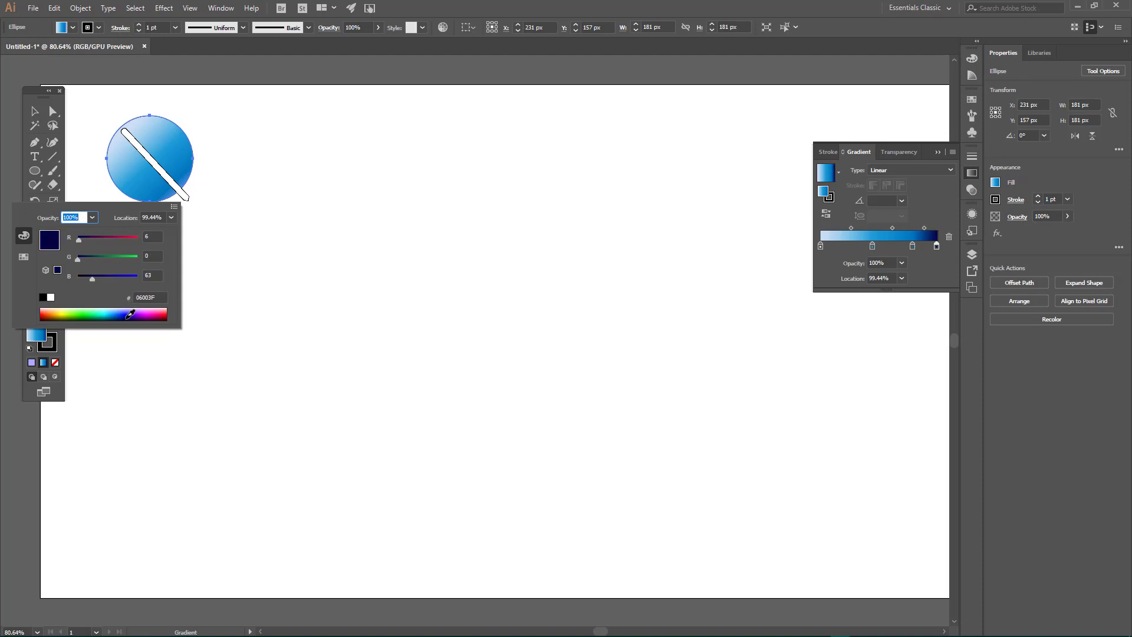
left_click(128, 312)
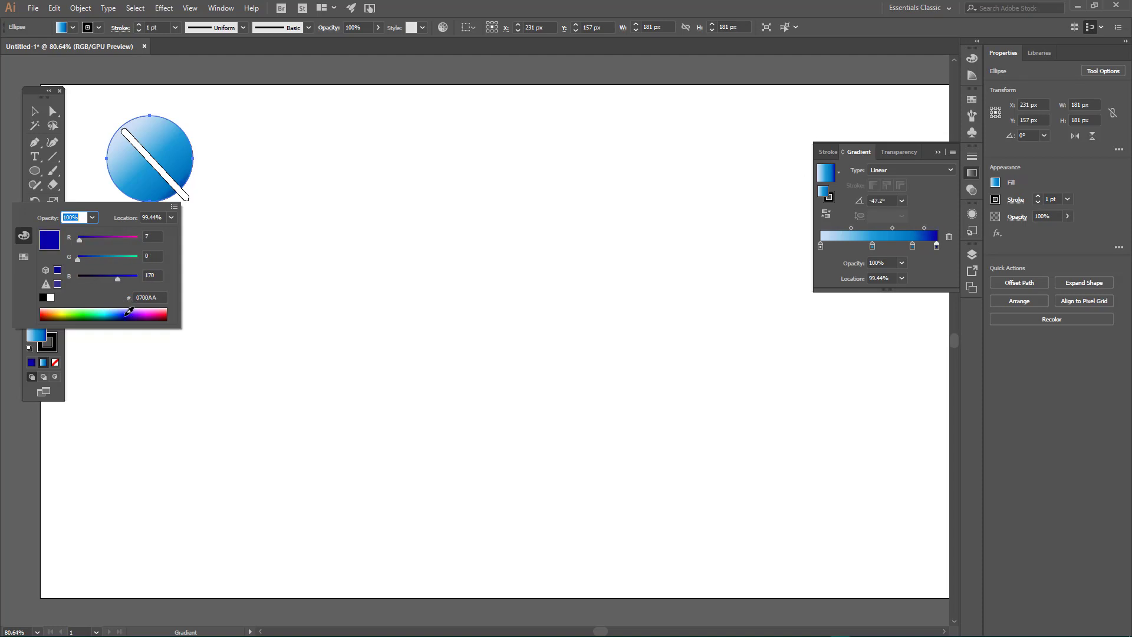
left_click(213, 191)
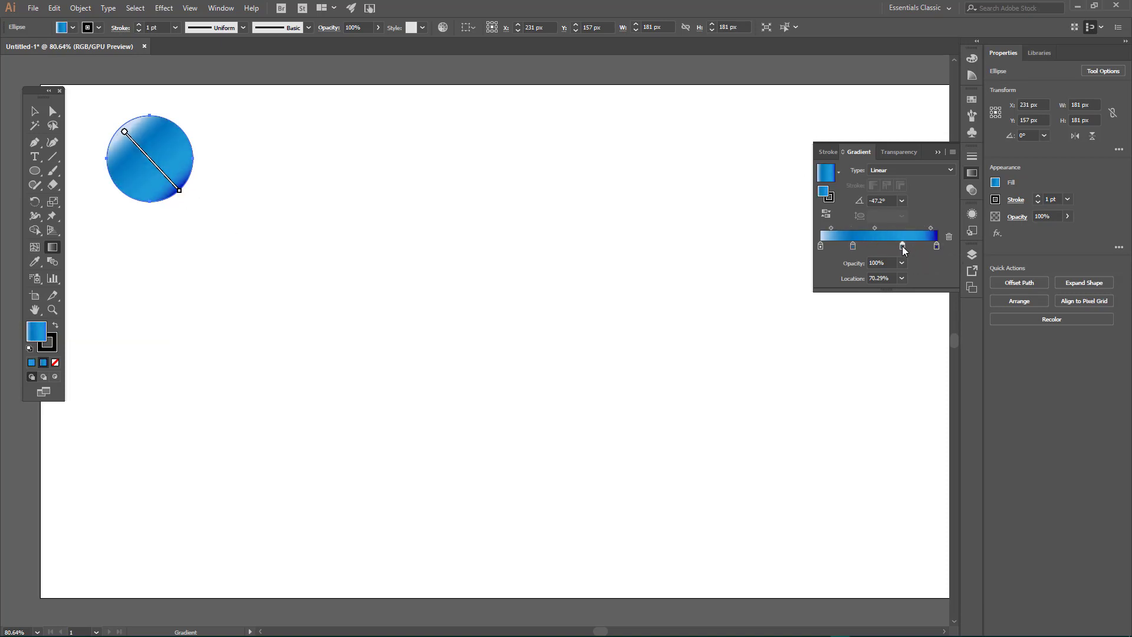
Step: Reduce the circle's gradient to three stops, place the middle one at 48.52%, and deselect the circle
left_click_drag(903, 246, 920, 272)
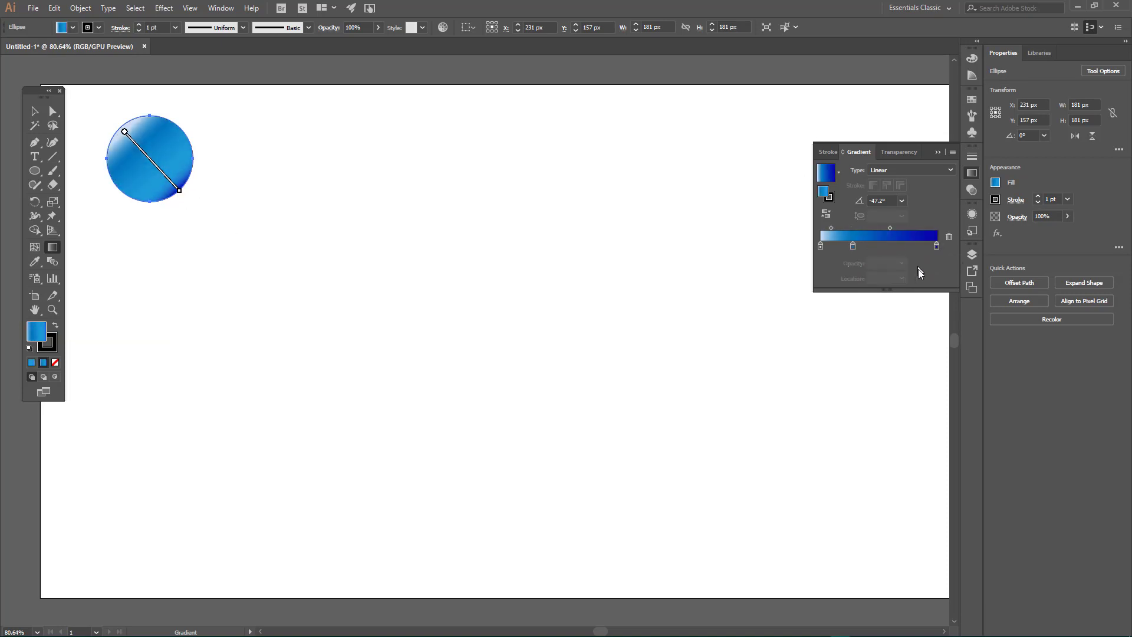
left_click_drag(853, 246, 878, 246)
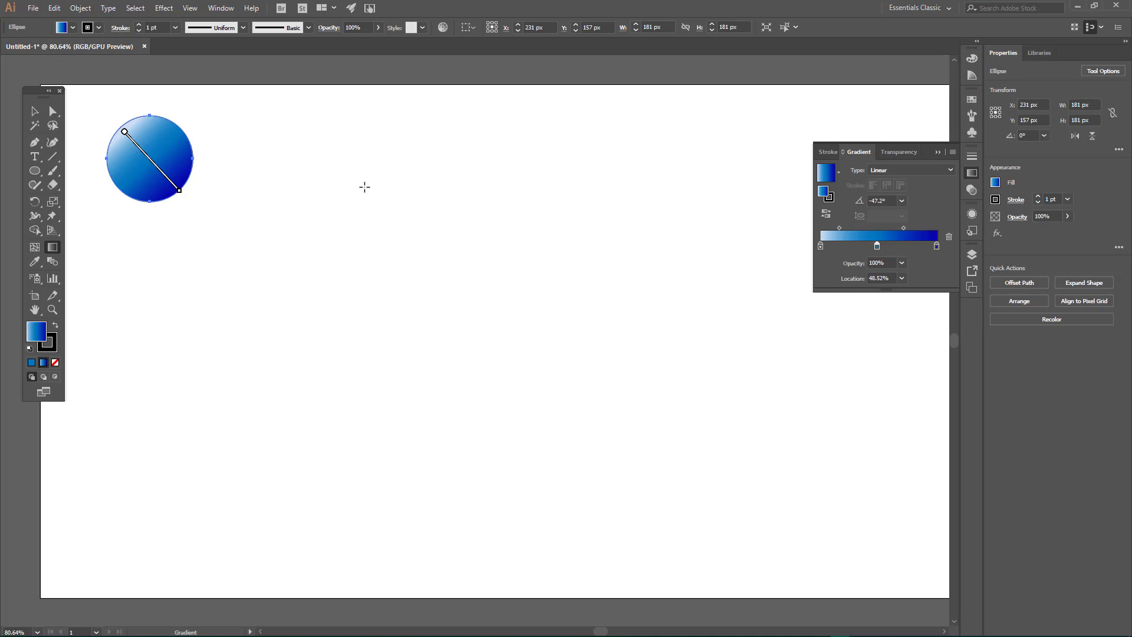
left_click(34, 111)
left_click(279, 165)
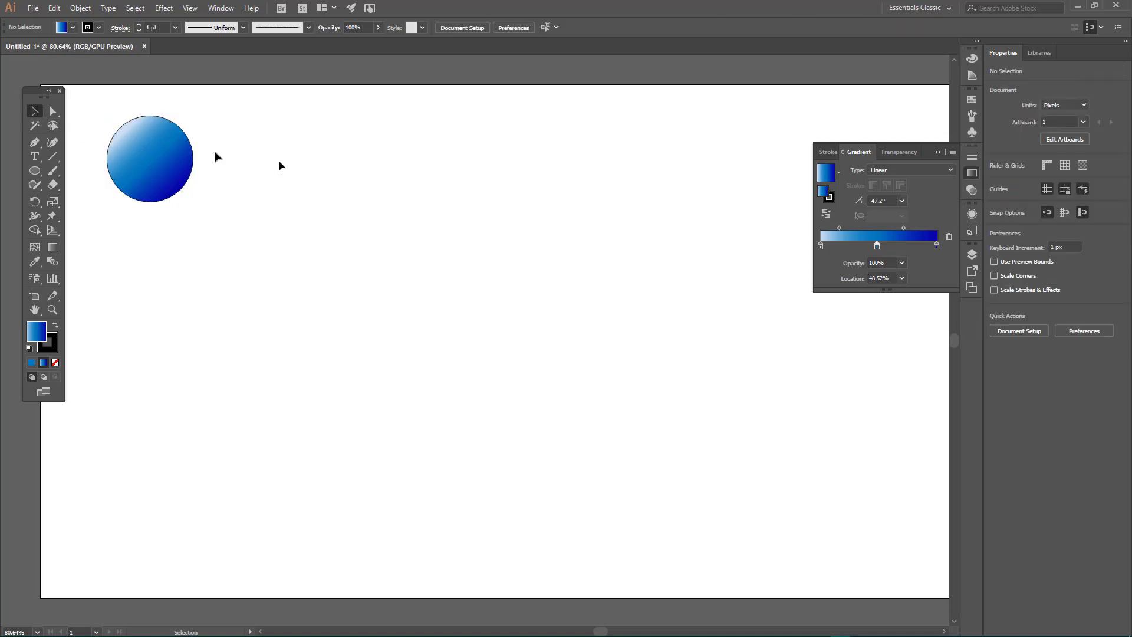
Step: Duplicate the gradient circle to the artboard's upper right, at about X 1498 px, Y 144 px
left_click(165, 148)
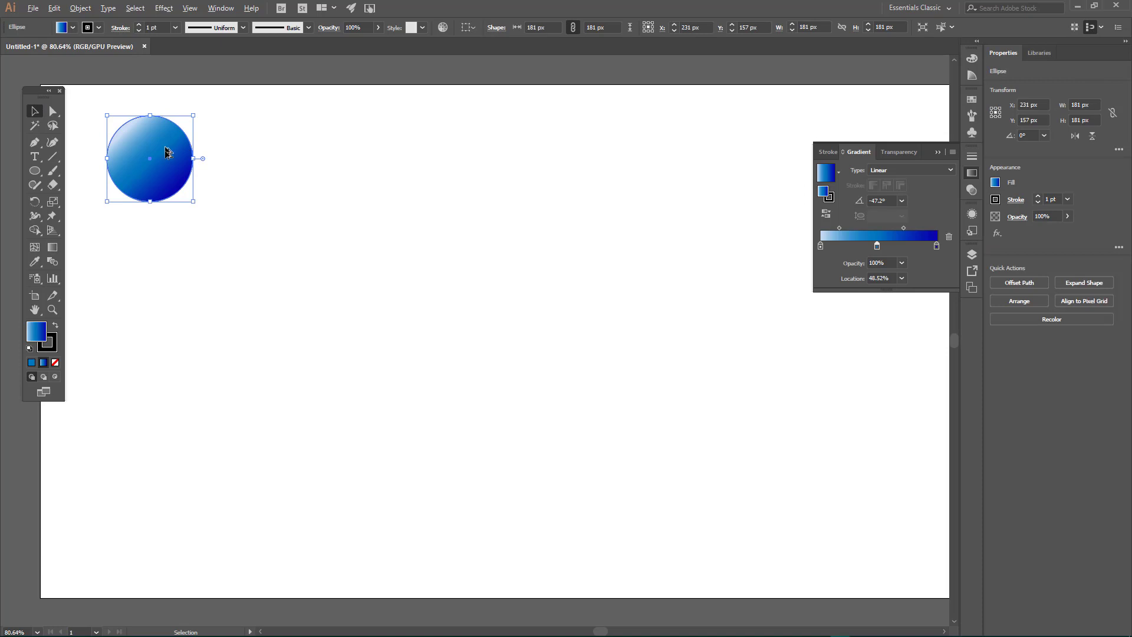
left_click_drag(163, 149, 758, 133)
left_click(755, 137)
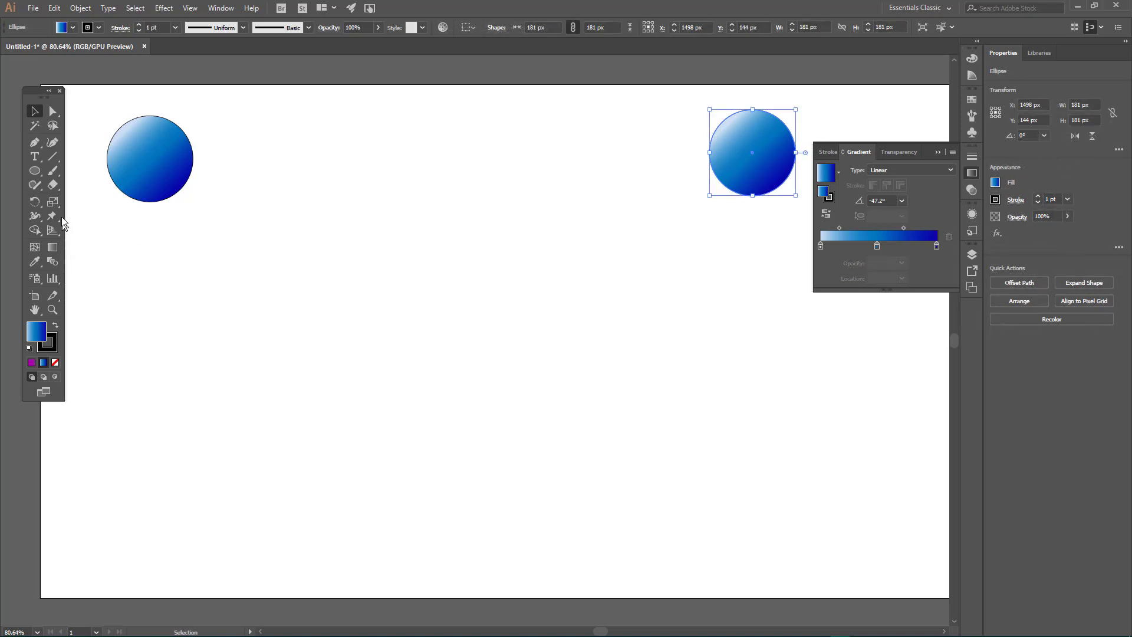
Step: Change the end stop of the copied circle's gradient from deep blue to a bright purple
left_click(52, 248)
mouse_move(766, 162)
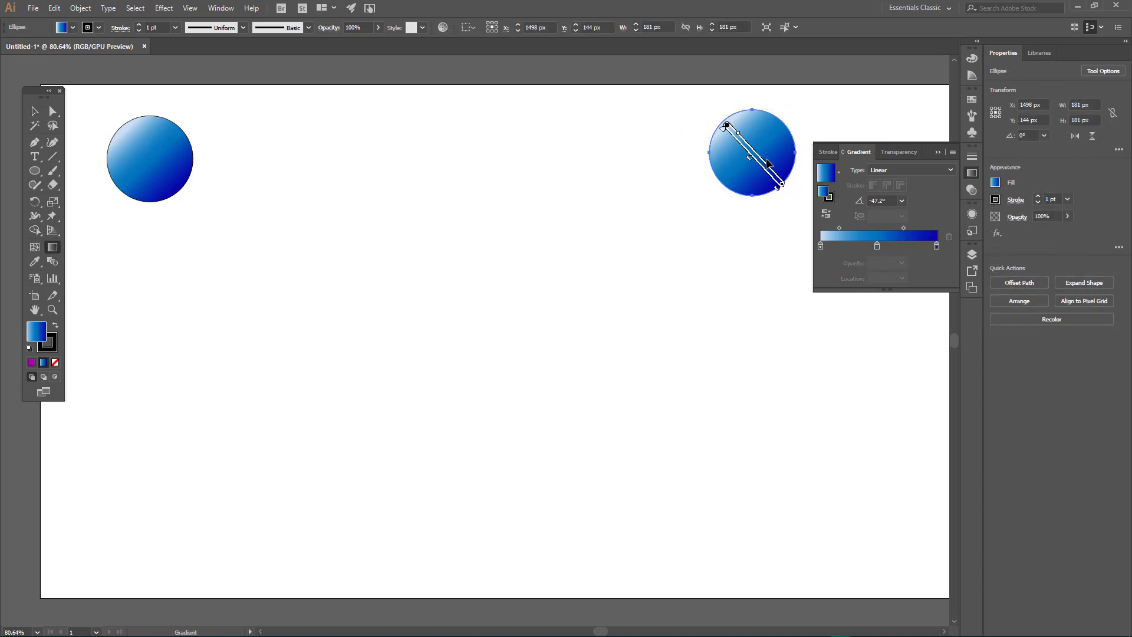
left_click(837, 172)
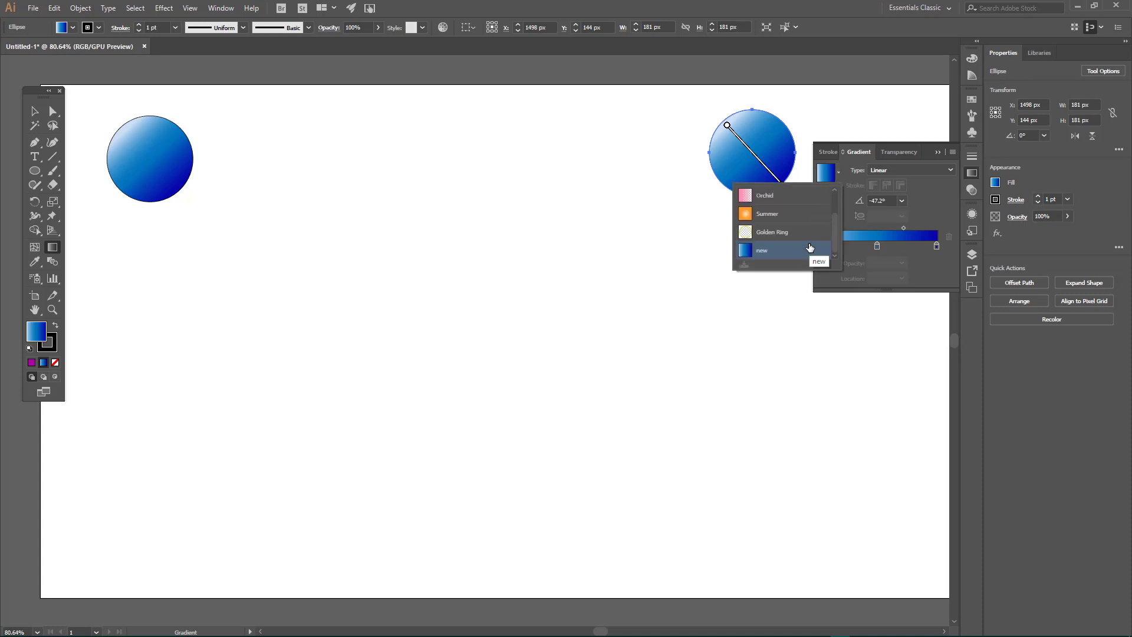
left_click(938, 245)
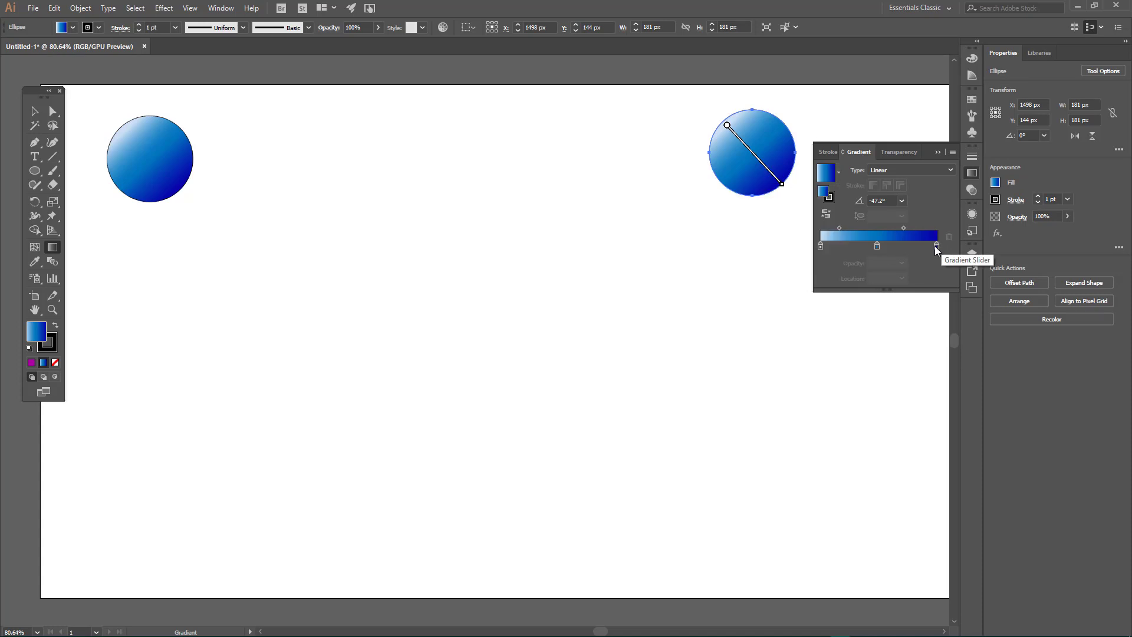
double_click(936, 246)
left_click(907, 366)
left_click_drag(908, 362, 906, 362)
left_click(898, 367)
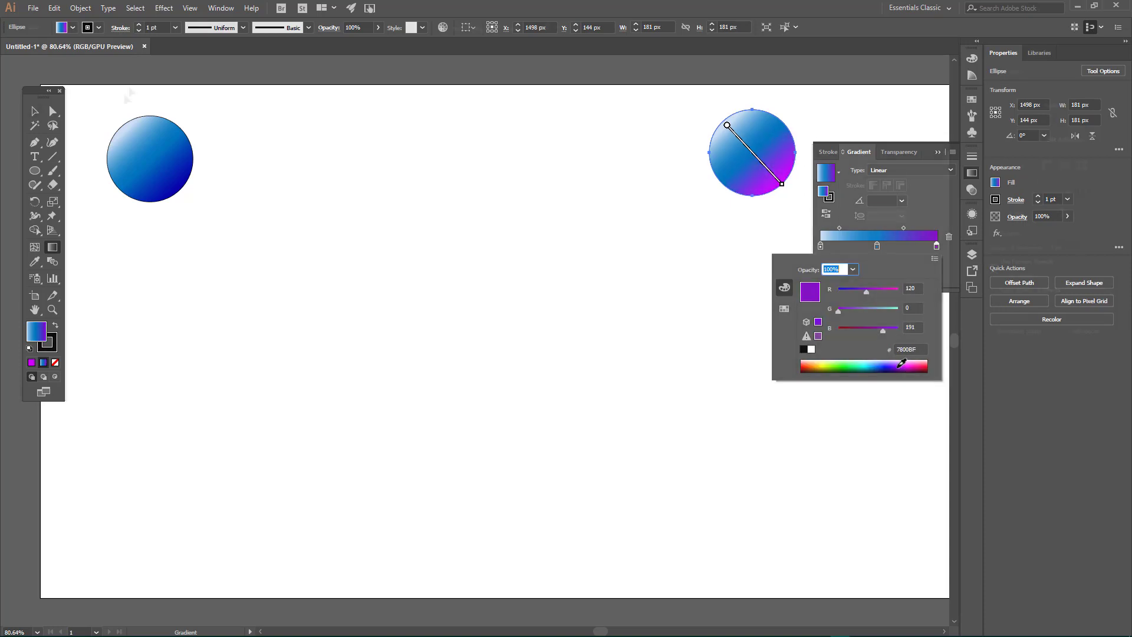
Step: Select both circles and blend the blue one into the purple-tinted one with the Blend tool
left_click_drag(99, 103, 811, 185)
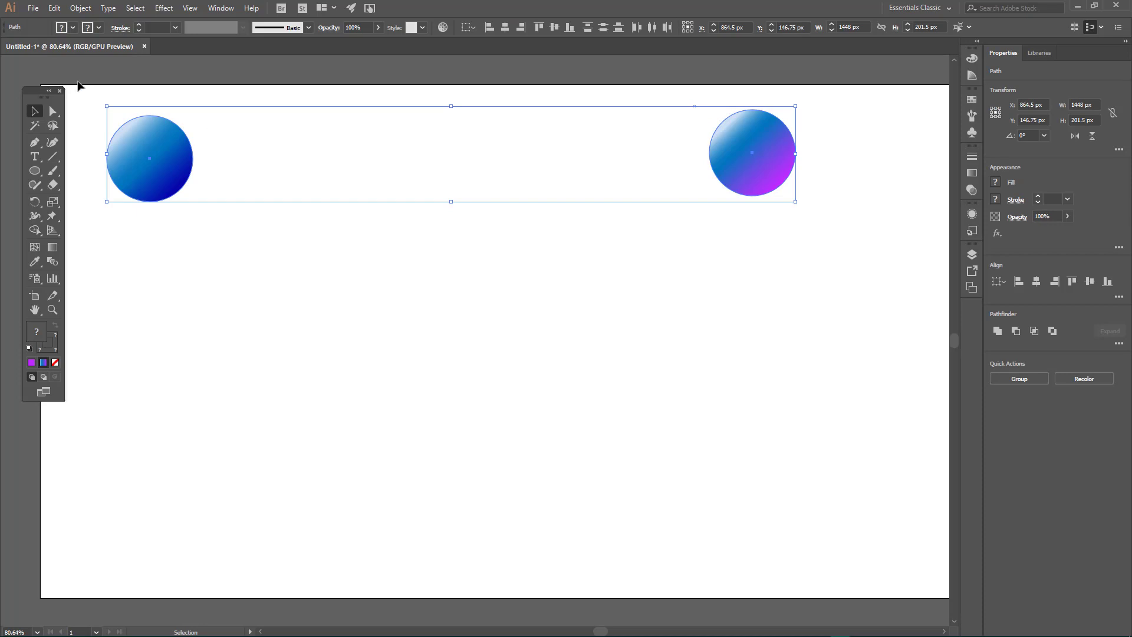
left_click(54, 263)
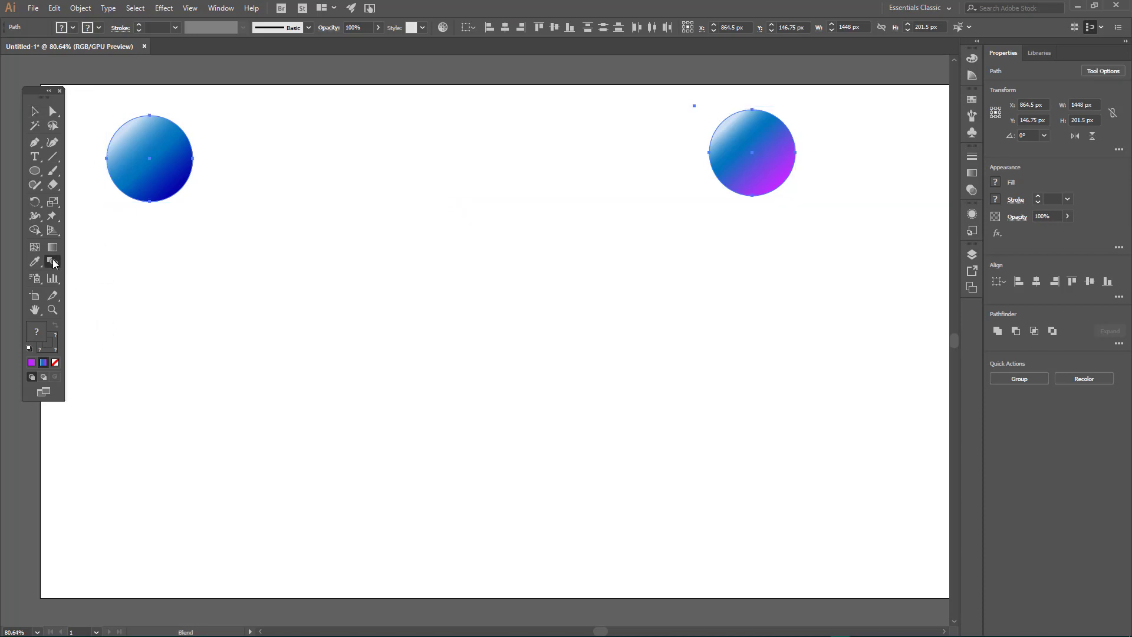
left_click(147, 143)
left_click(763, 144)
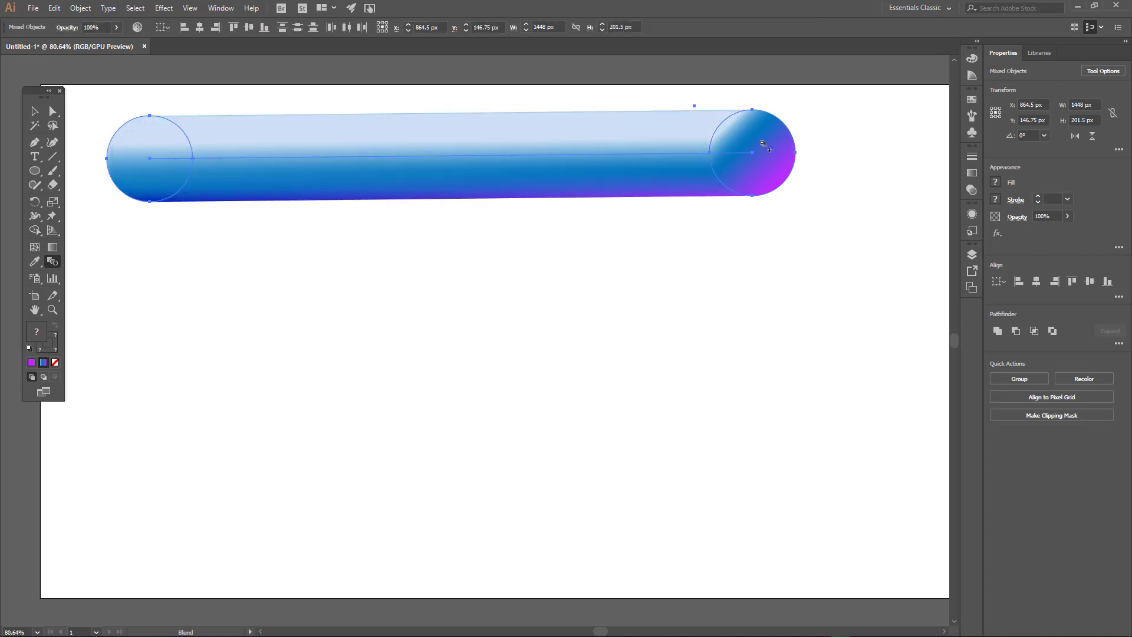
Step: Set the blend spacing to 253 specified steps
double_click(52, 261)
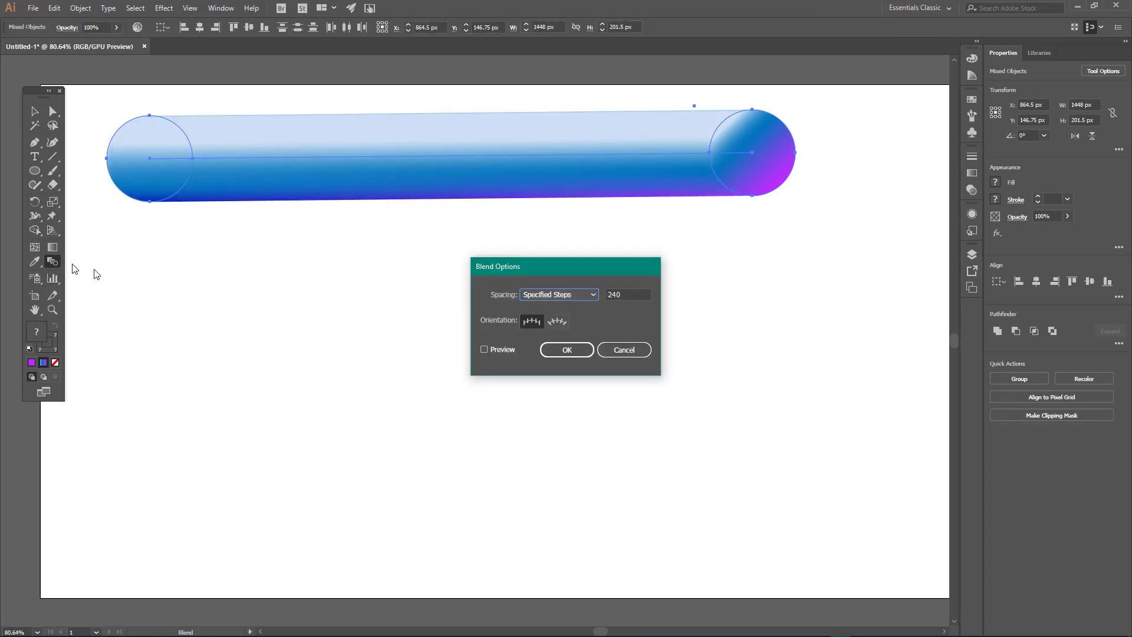
left_click(632, 294)
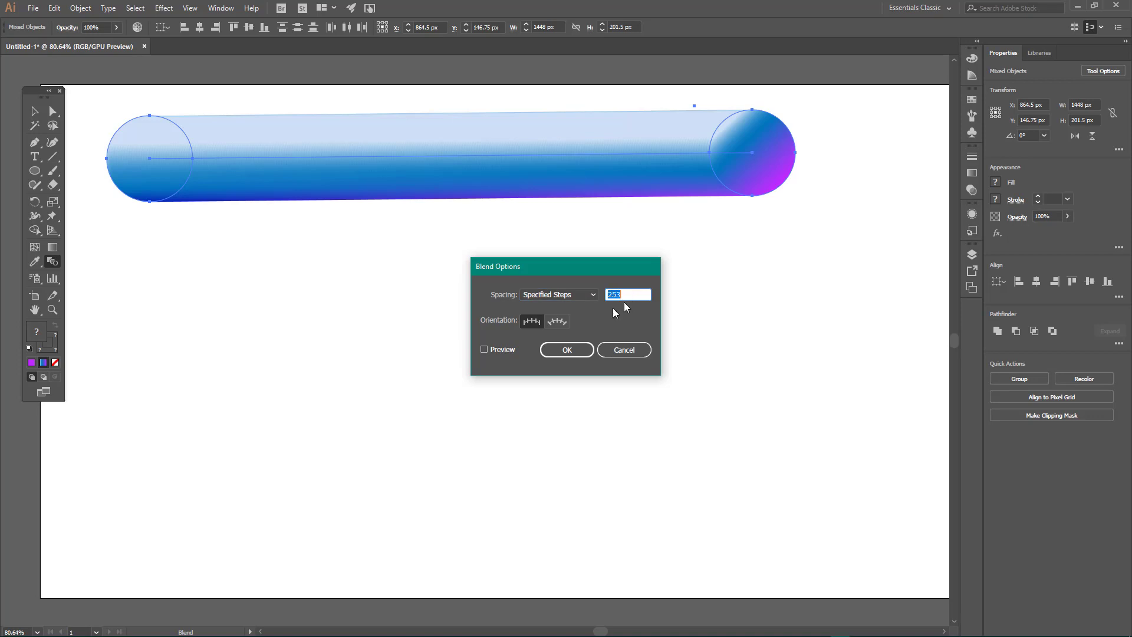
left_click(567, 350)
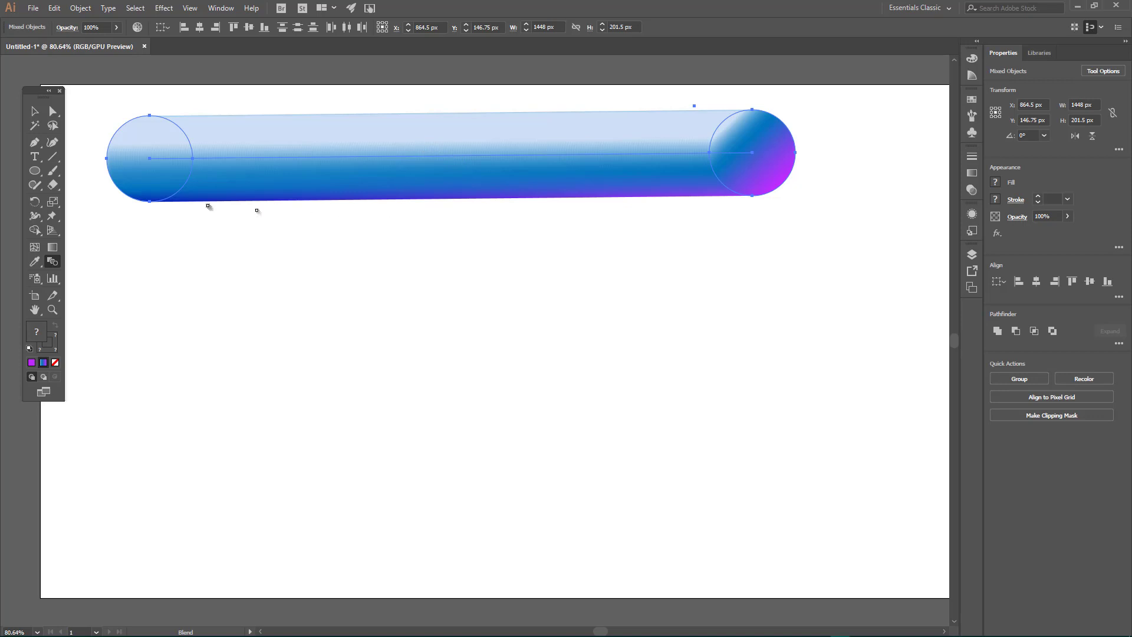
Step: Turn on the preview in the blend options and set the spacing to 350 specified steps
double_click(55, 260)
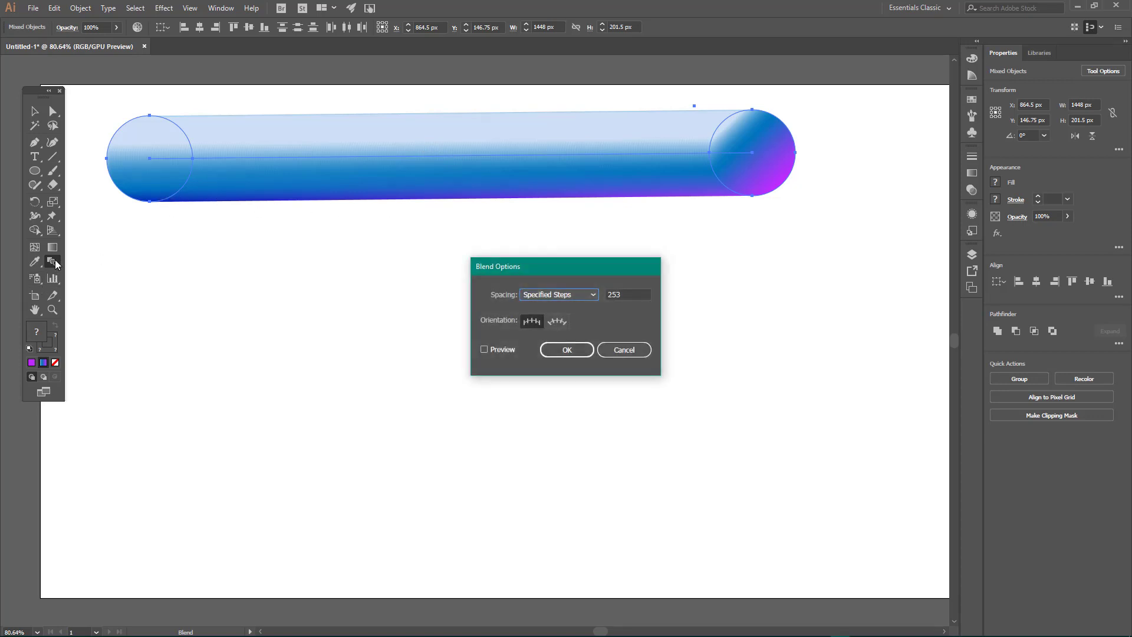
left_click(483, 349)
left_click(627, 294)
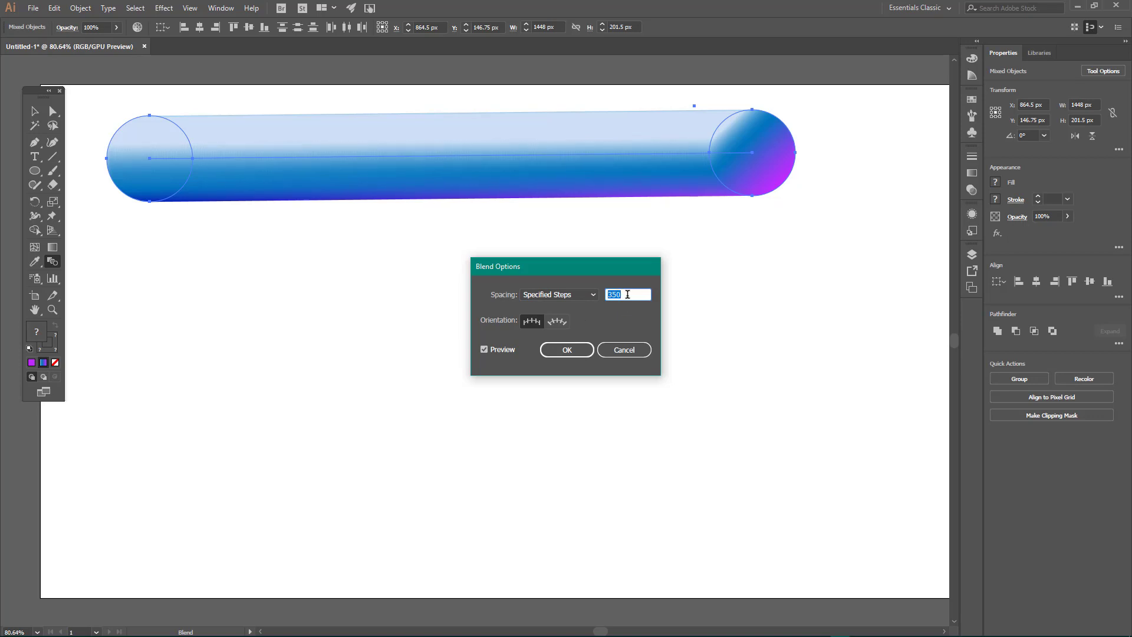
left_click(565, 349)
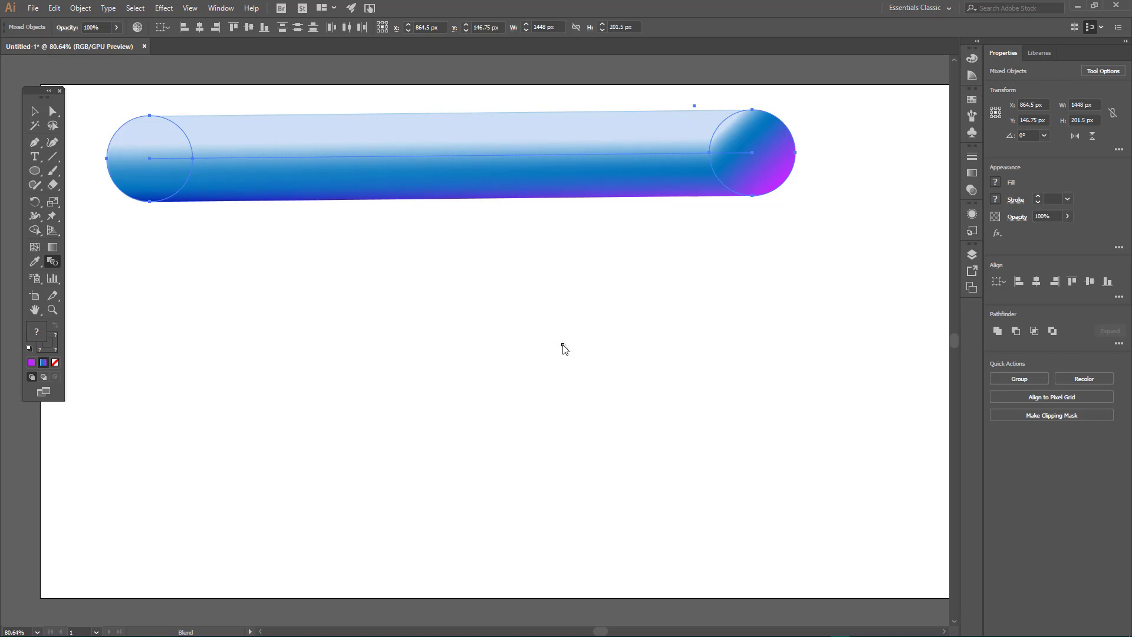
Step: Duplicate the finished blend bar below the original, at about Y 414.5 px
left_click(35, 111)
left_click(229, 78)
left_click(417, 177)
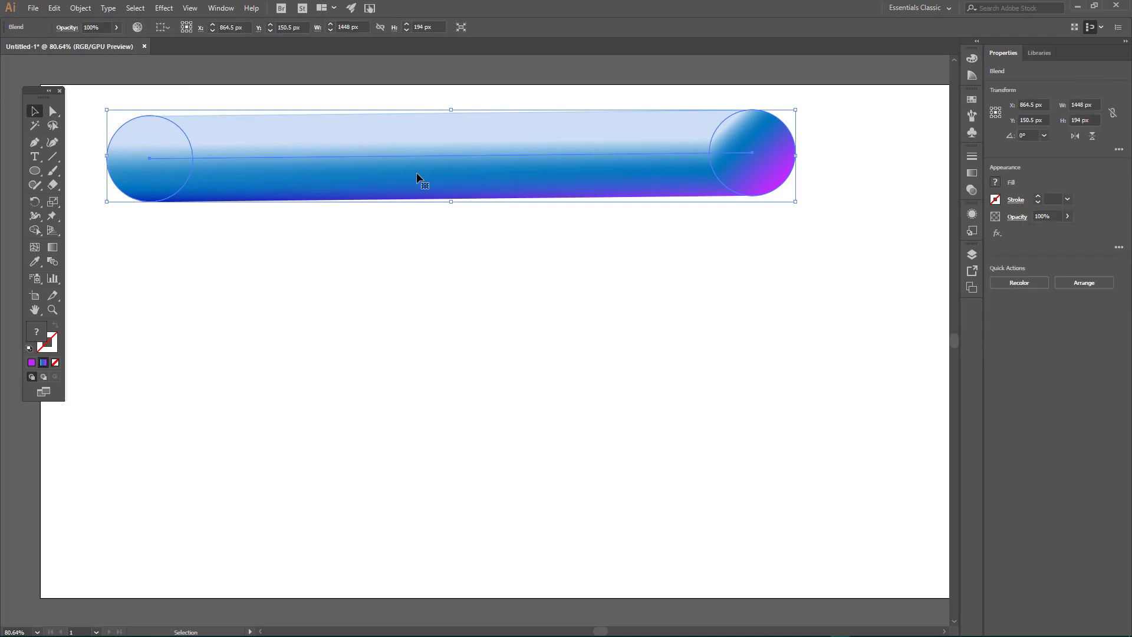
left_click_drag(430, 180, 438, 306)
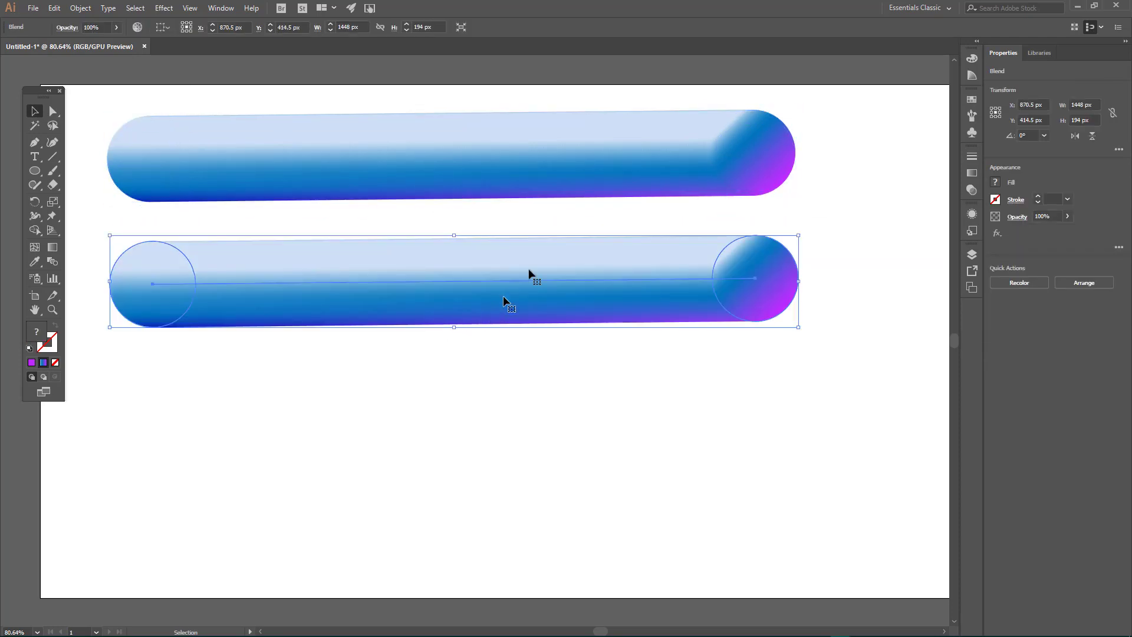
Step: Move the original blend bar up to about X 870.5 px, Y 121.5 px, and deselect it
left_click(412, 179)
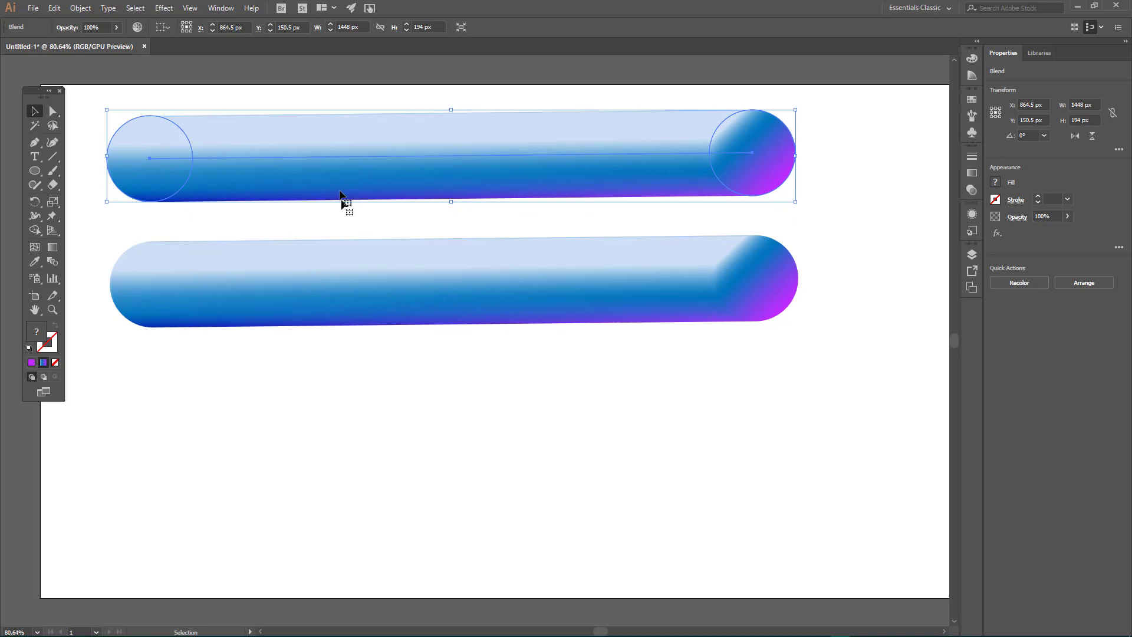
left_click_drag(347, 148, 346, 135)
left_click_drag(346, 134, 348, 120)
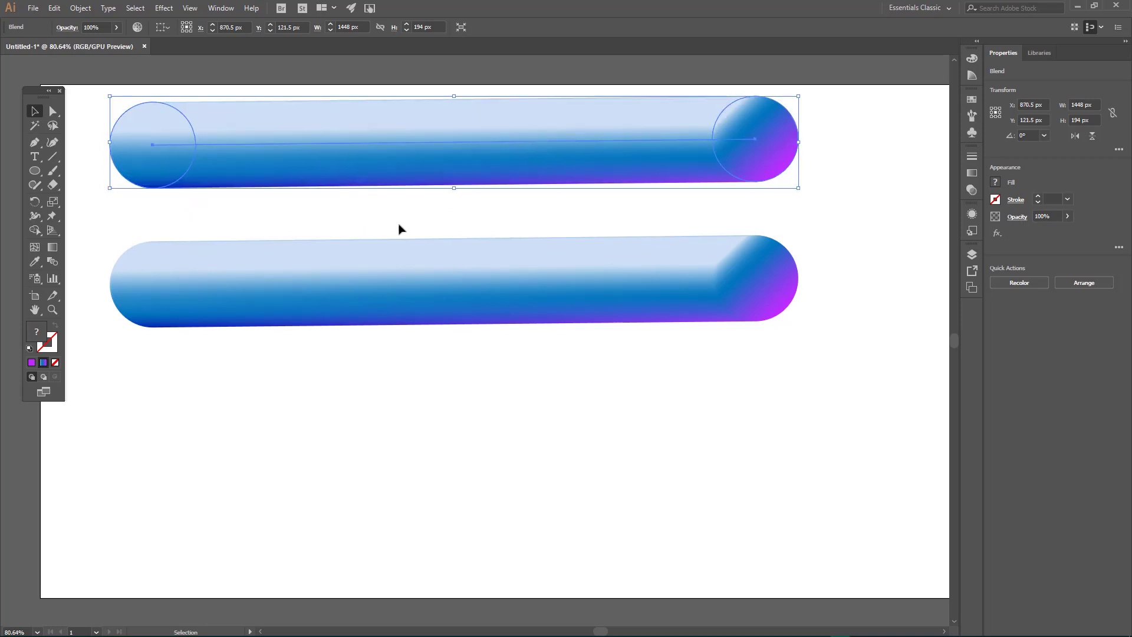
left_click(399, 227)
Step: Reposition the lower blend bar slightly, scale it proportionally to about half its size, and deselect it
left_click_drag(403, 268, 403, 272)
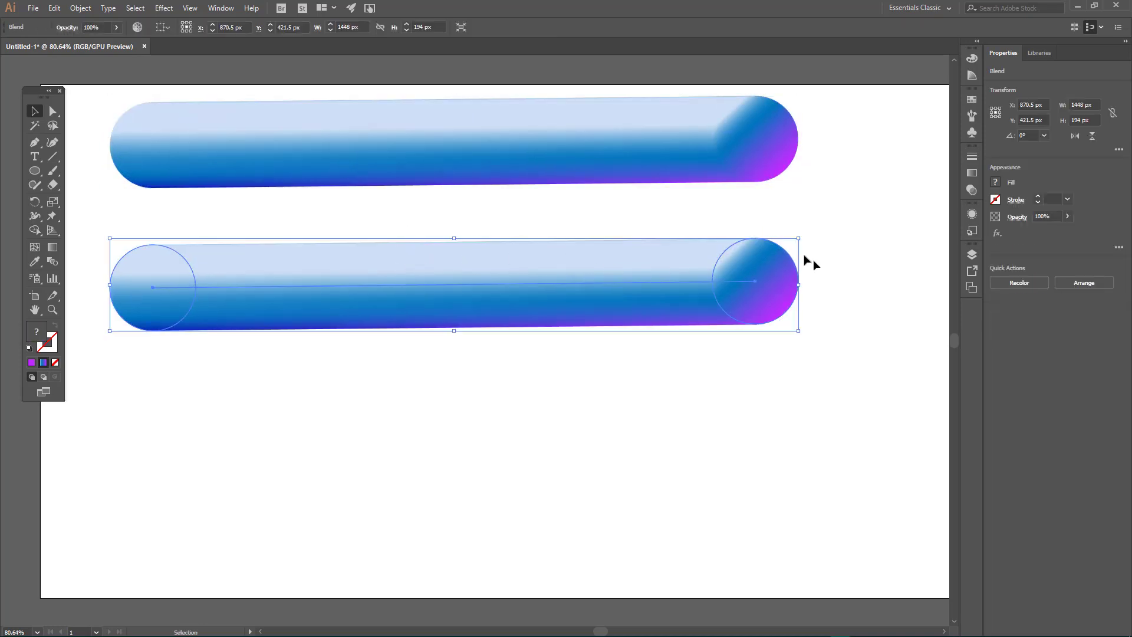
mouse_move(553, 263)
left_mouse_down()
mouse_move(545, 240)
mouse_move(550, 268)
left_mouse_up()
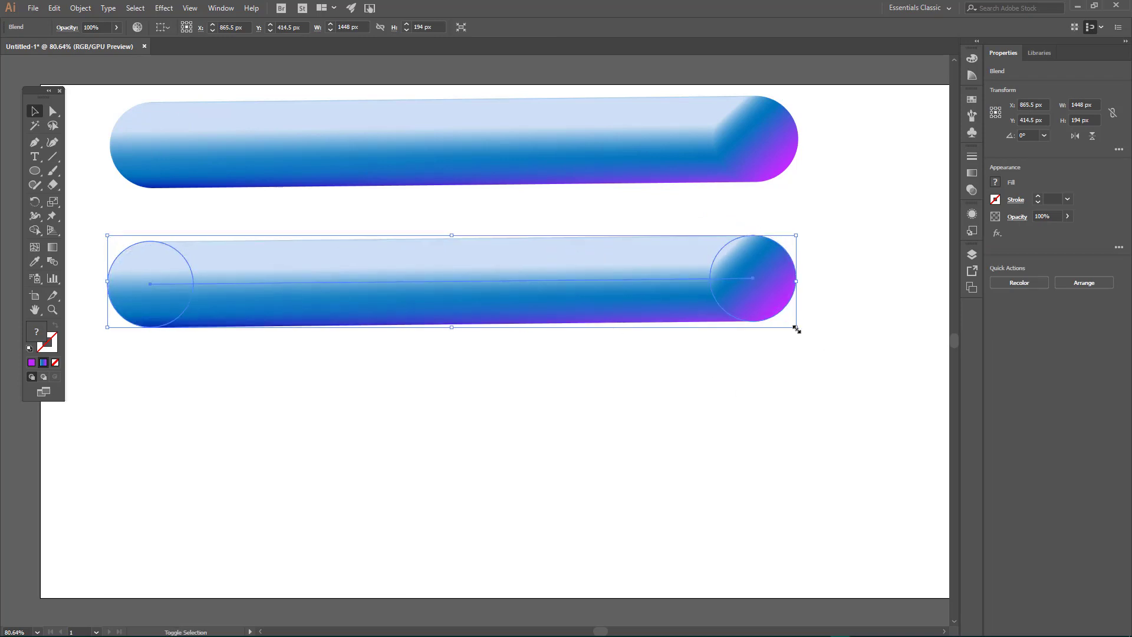
left_click_drag(796, 329, 474, 282)
left_click(498, 356)
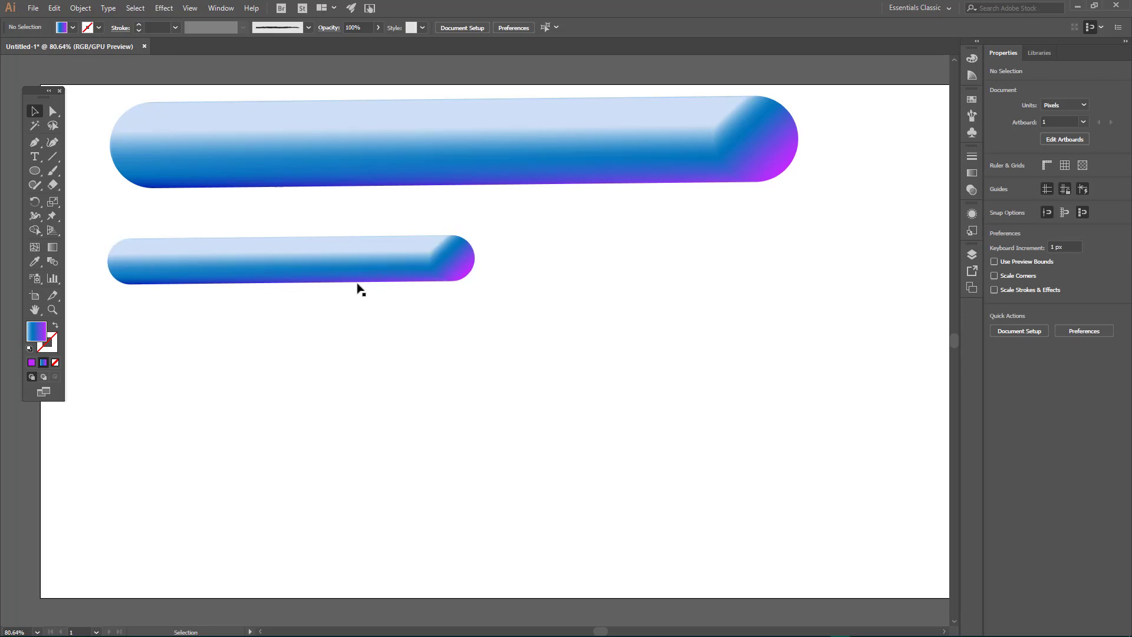
Step: Draw an open S-shaped path about 412 × 700 px with the Pen tool, right of the smaller blend bar
left_click(35, 142)
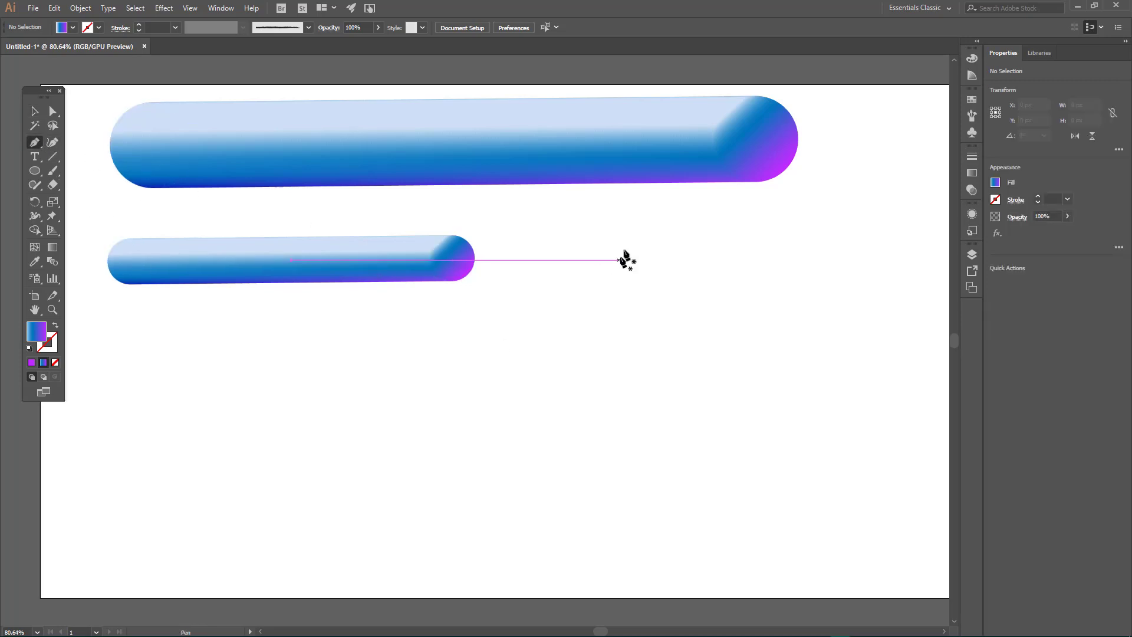
left_click(720, 266)
left_click_drag(647, 227, 601, 260)
left_click_drag(669, 351, 713, 390)
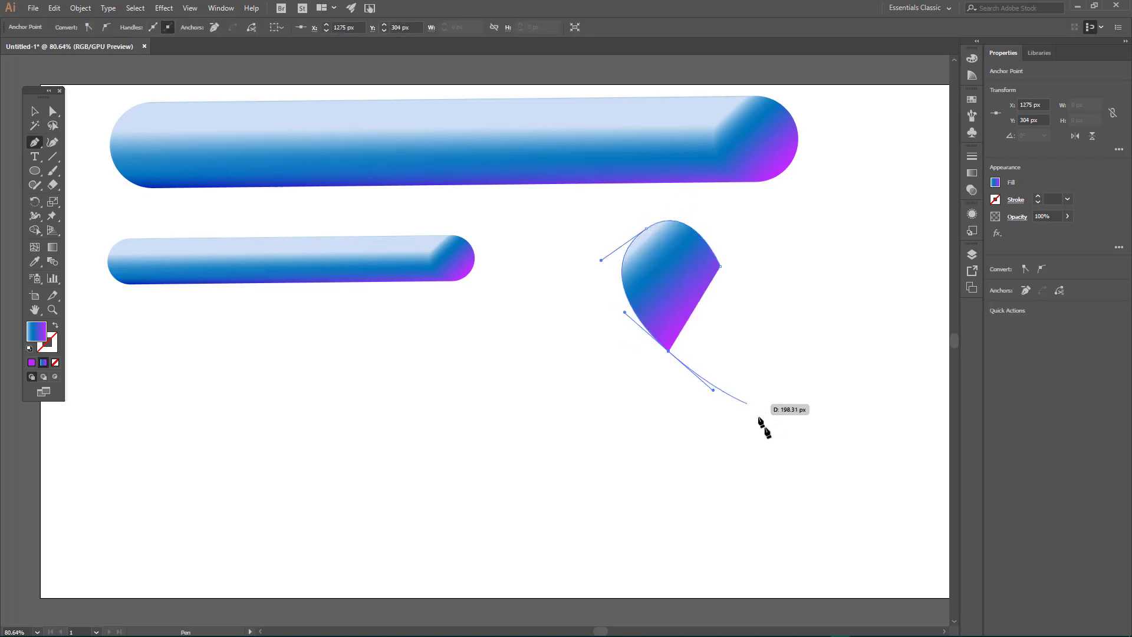
left_click_drag(764, 472, 745, 543)
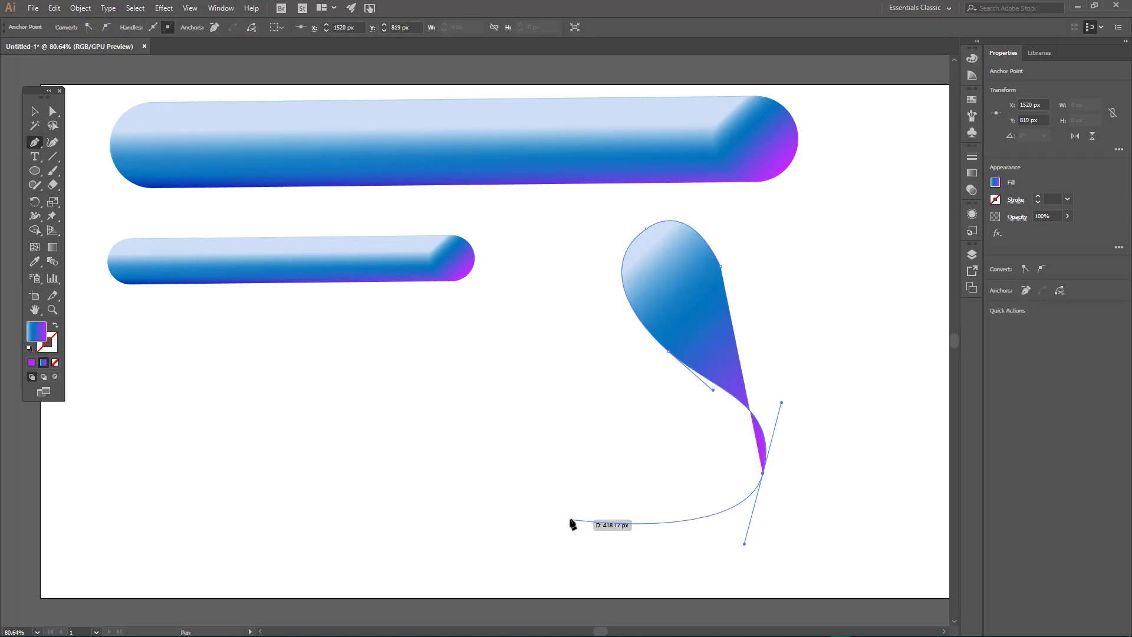
left_click_drag(570, 518, 496, 446)
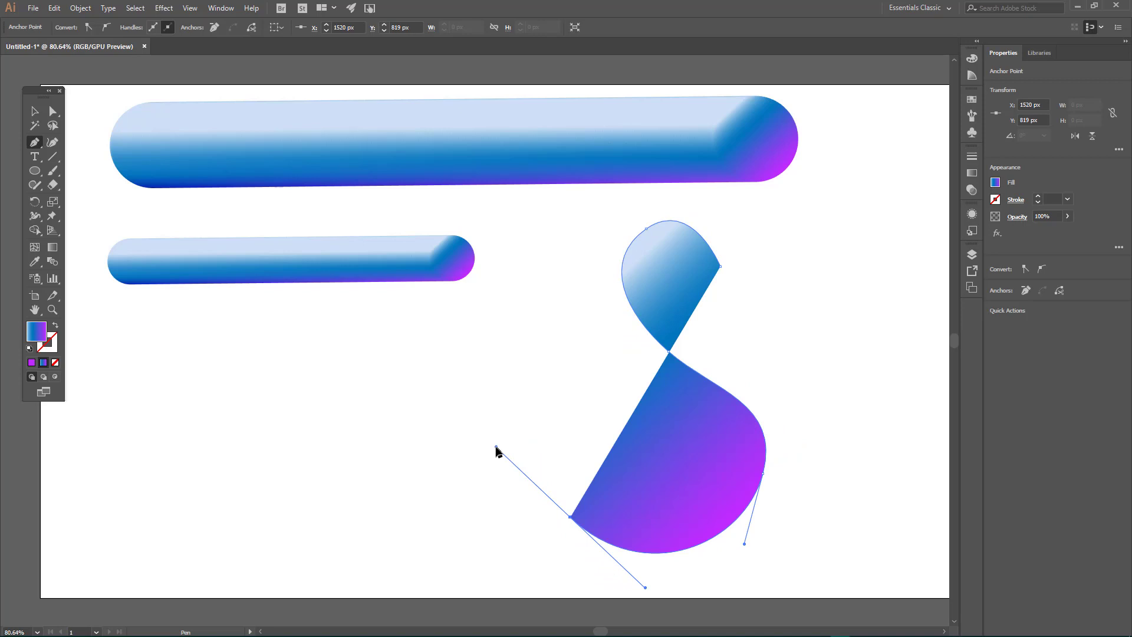
Step: Remove the S-shaped path's gradient fill by setting it to None, and deselect the path
left_click(41, 112)
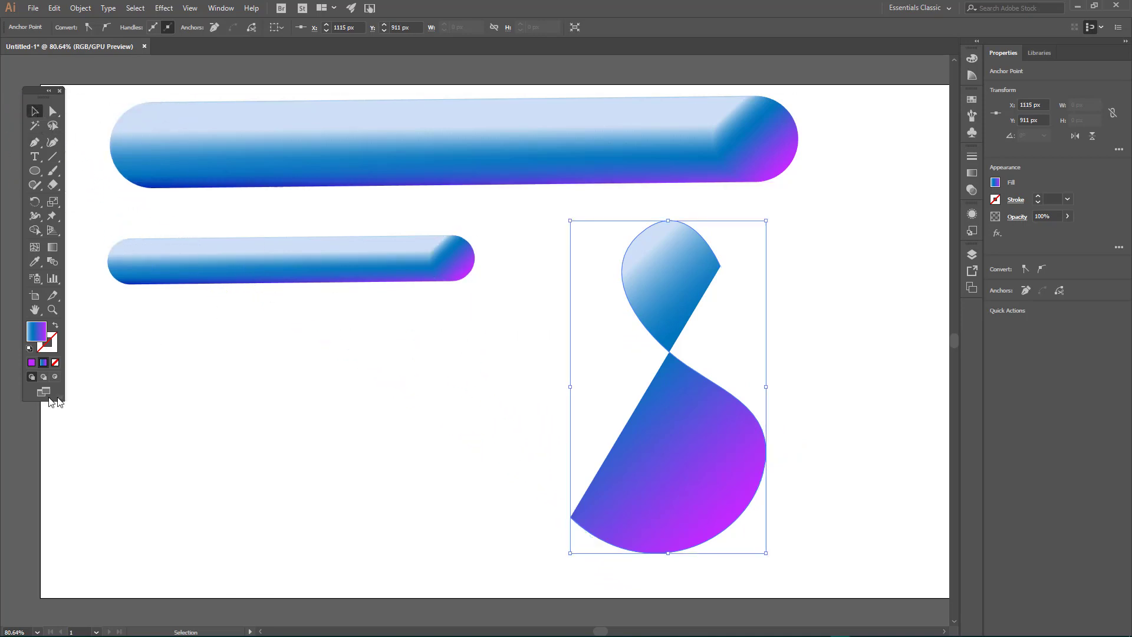
left_click(996, 182)
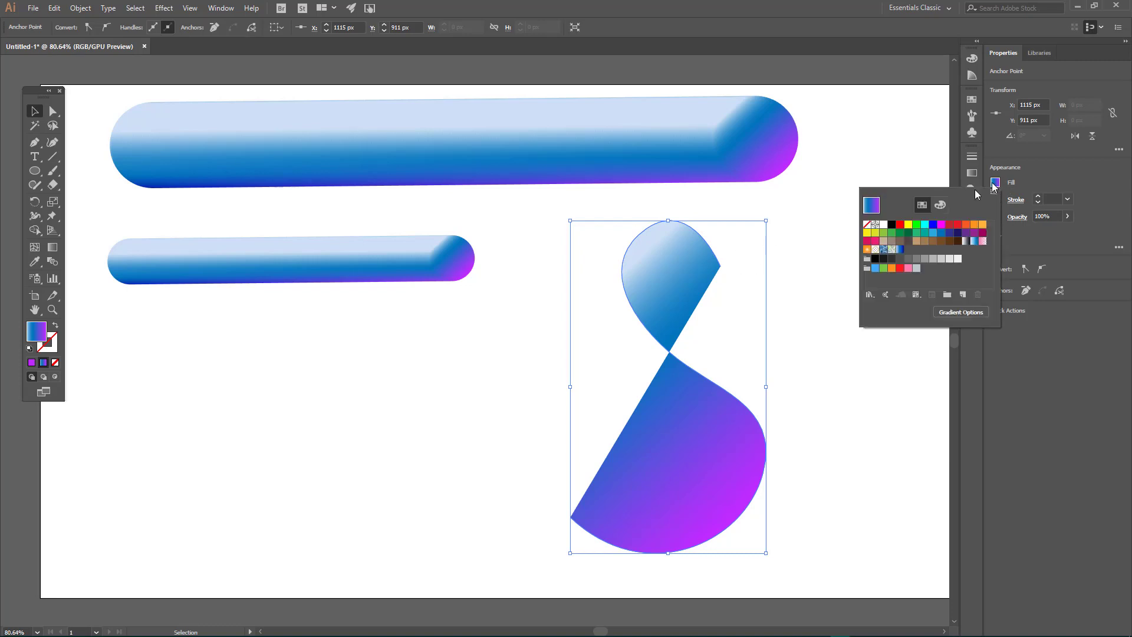
left_click(867, 225)
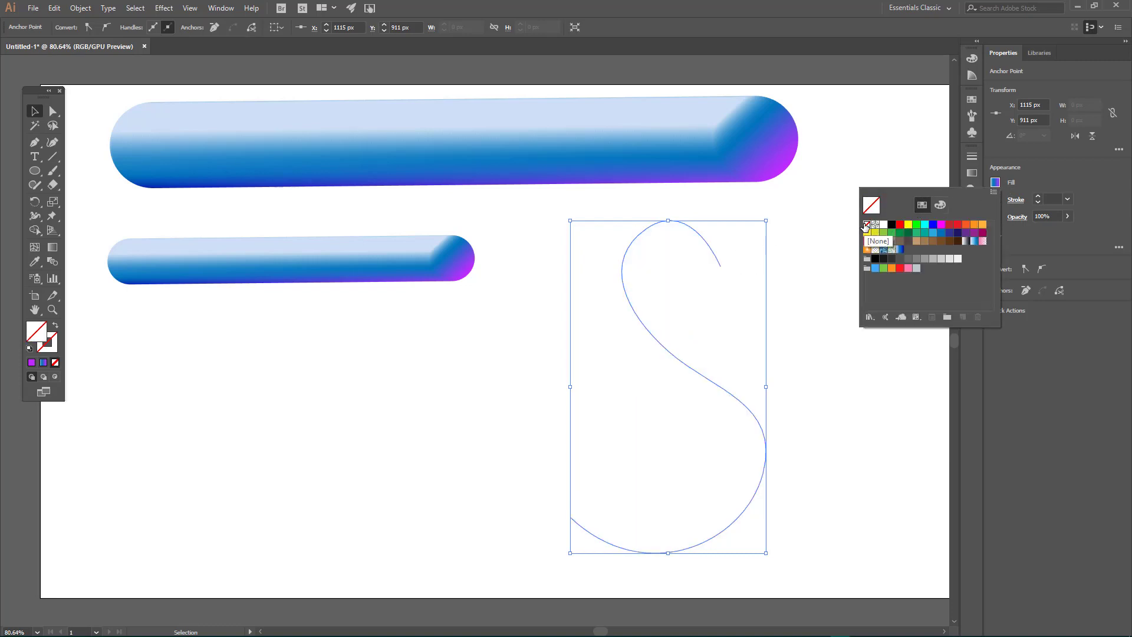
left_click(799, 205)
left_click(312, 329)
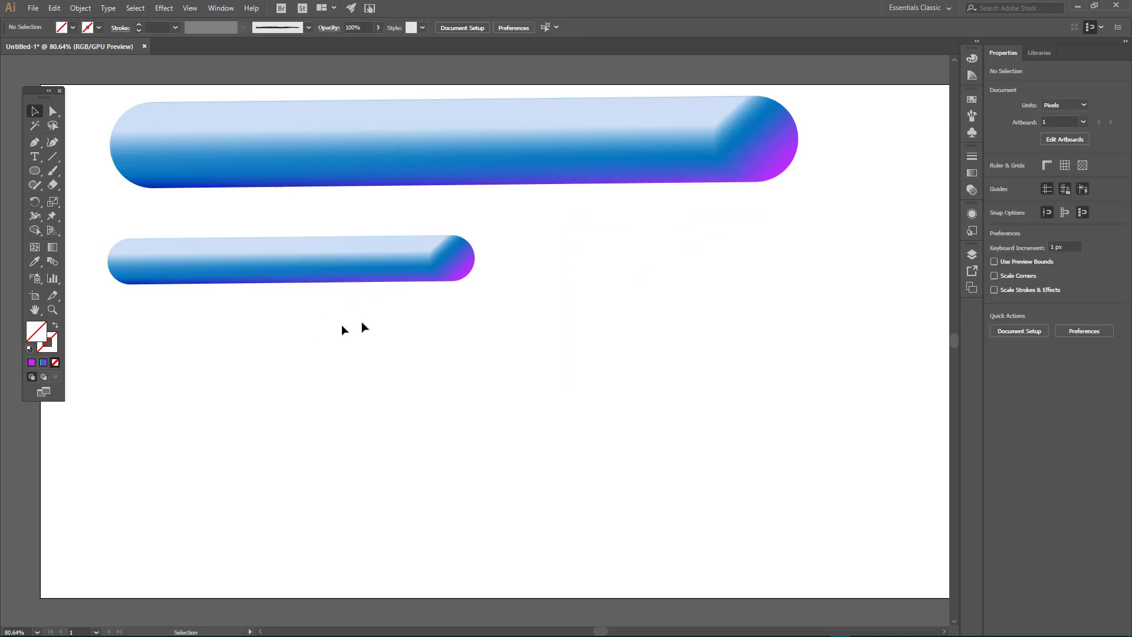
Step: Select the S-shaped path together with the smaller blend bar, replace the blend's spine with the path, and deselect
left_click_drag(342, 329, 902, 434)
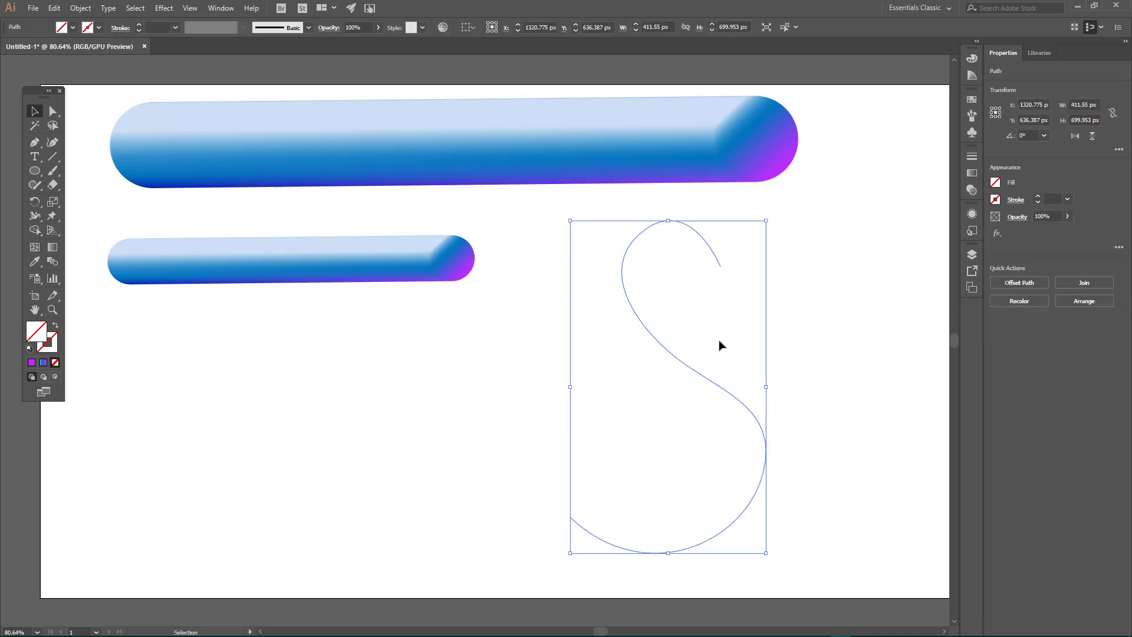
left_click(318, 248, "shift")
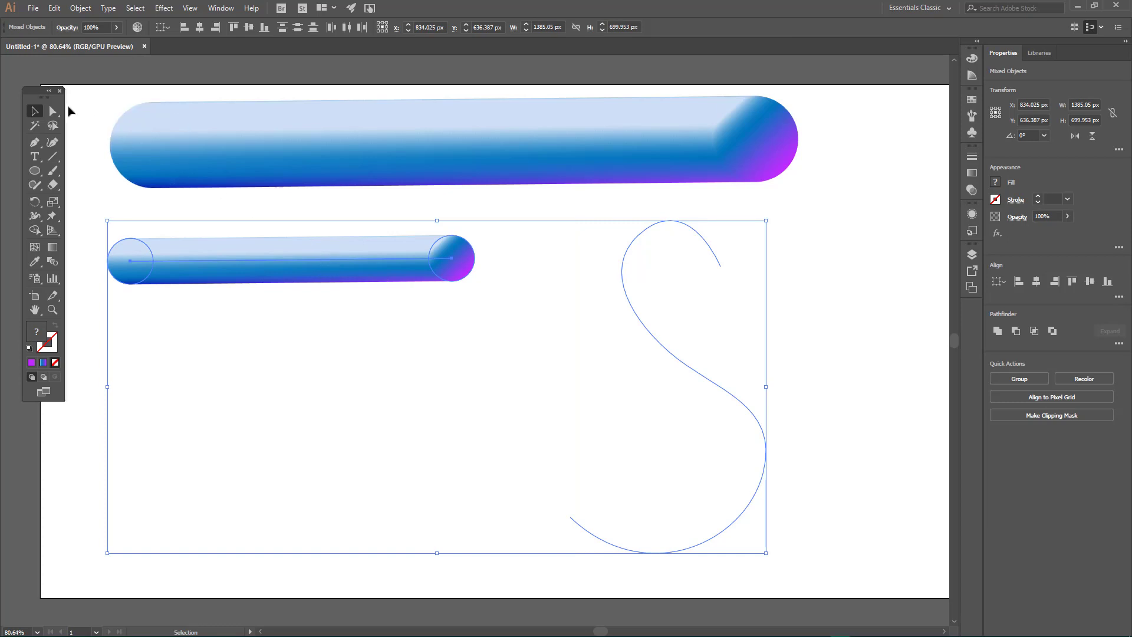
left_click(81, 8)
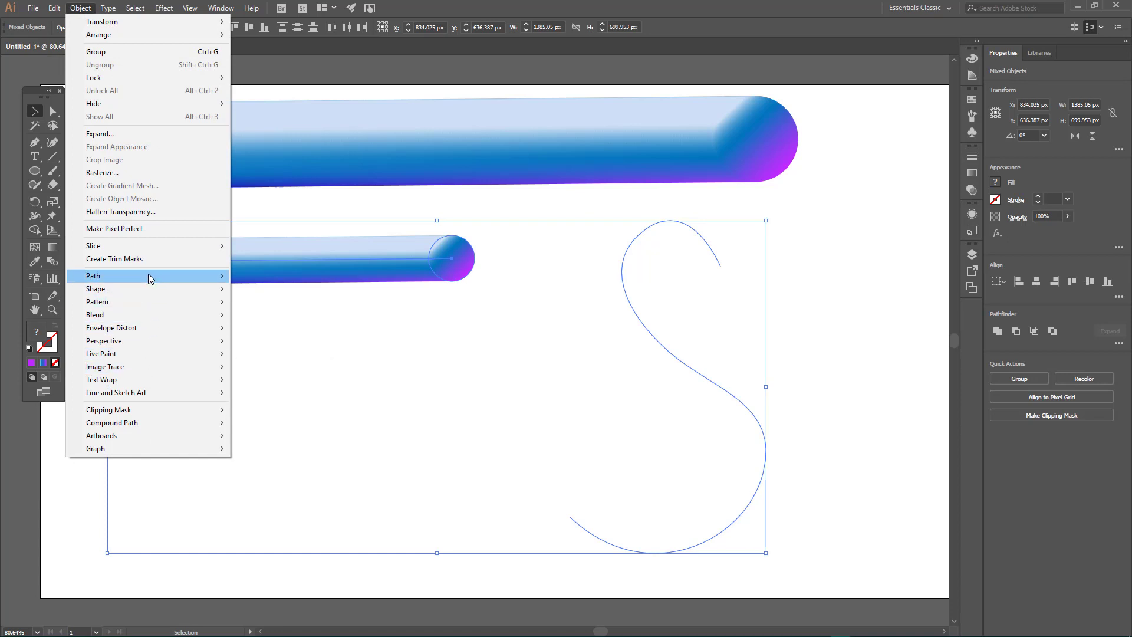
mouse_move(149, 276)
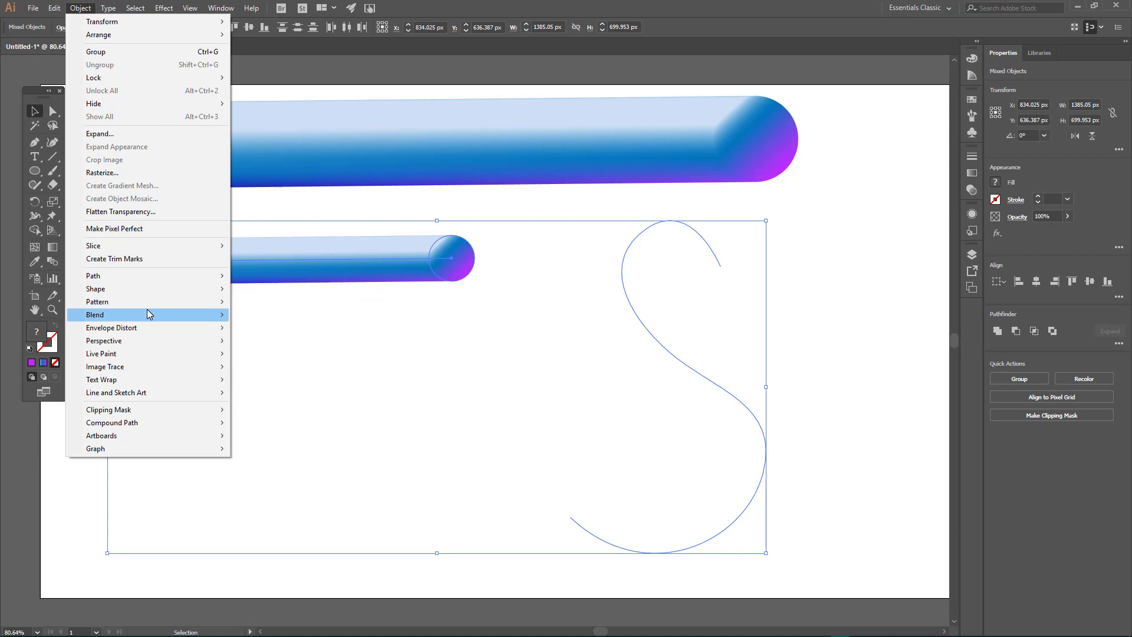
mouse_move(146, 312)
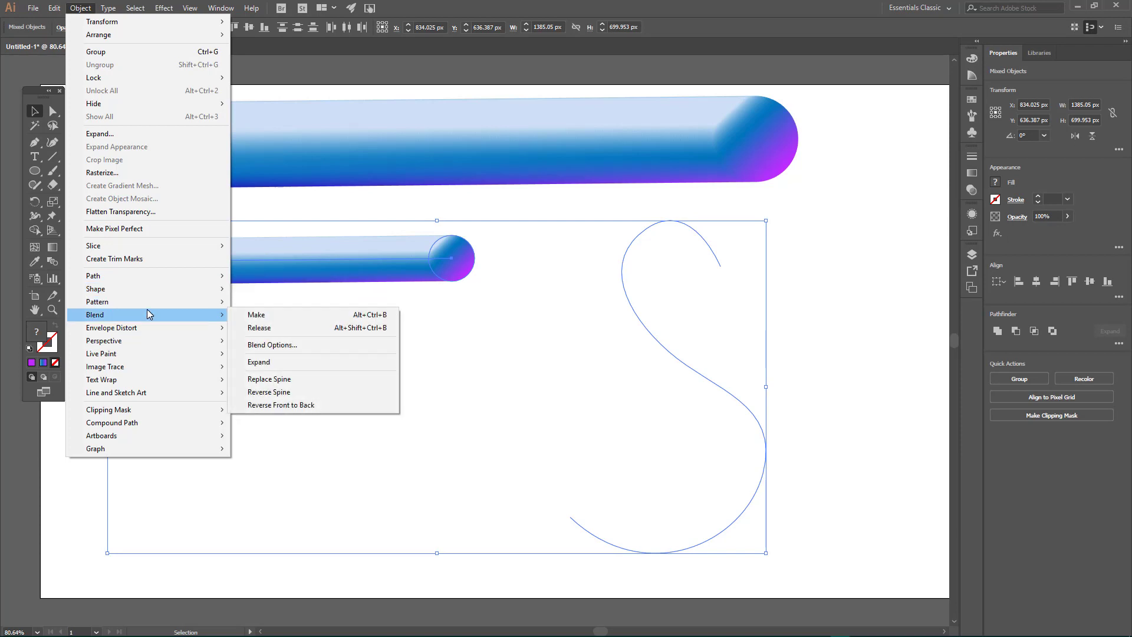
left_click(330, 380)
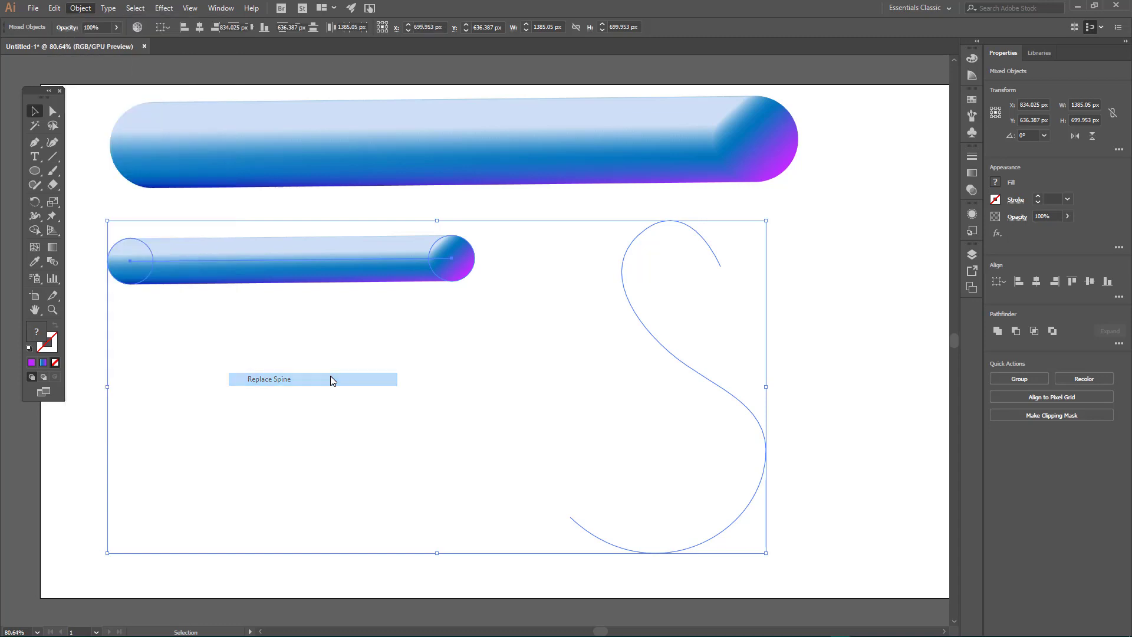
left_click(281, 361)
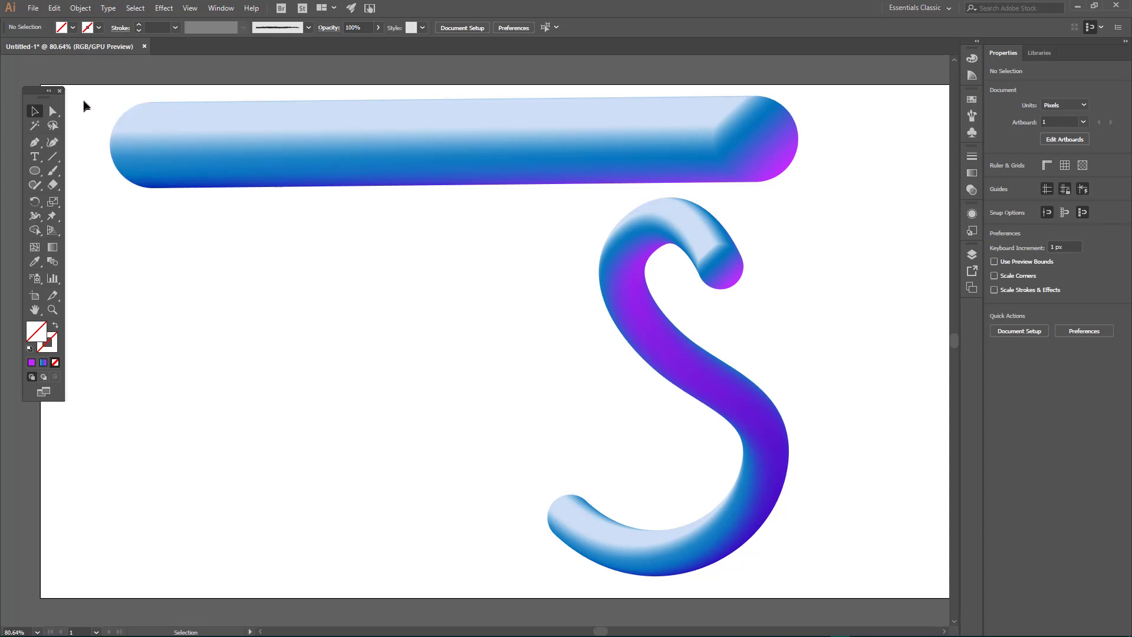
Step: Clear all artwork from the artboard and draw a circle about 356 px wide with the default fill and stroke
left_click_drag(89, 94, 799, 513)
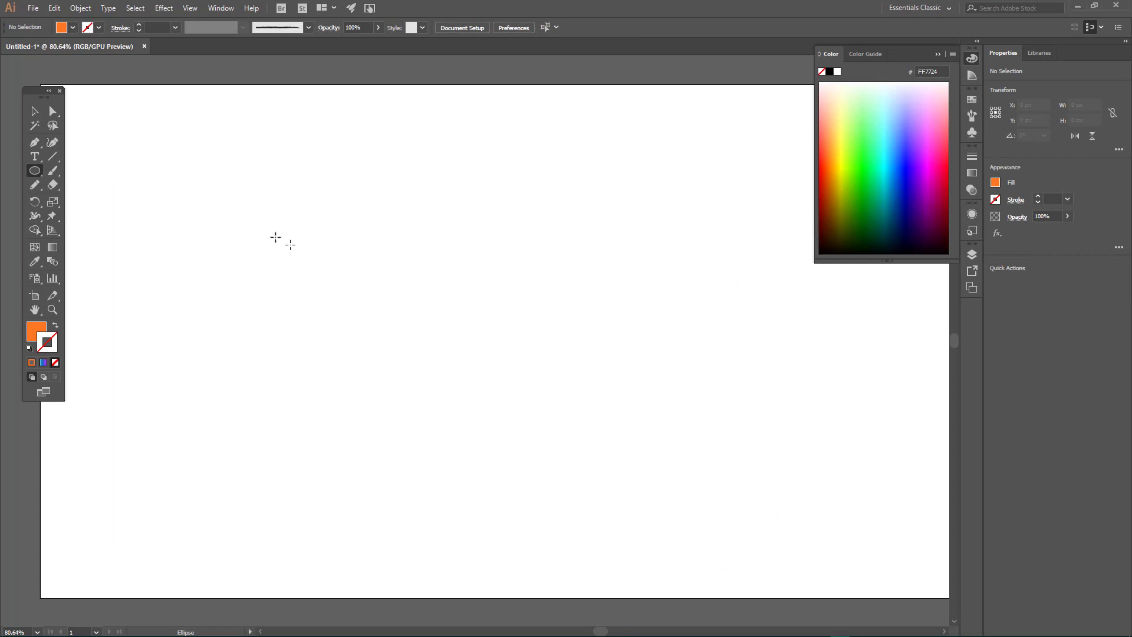
left_click(29, 349)
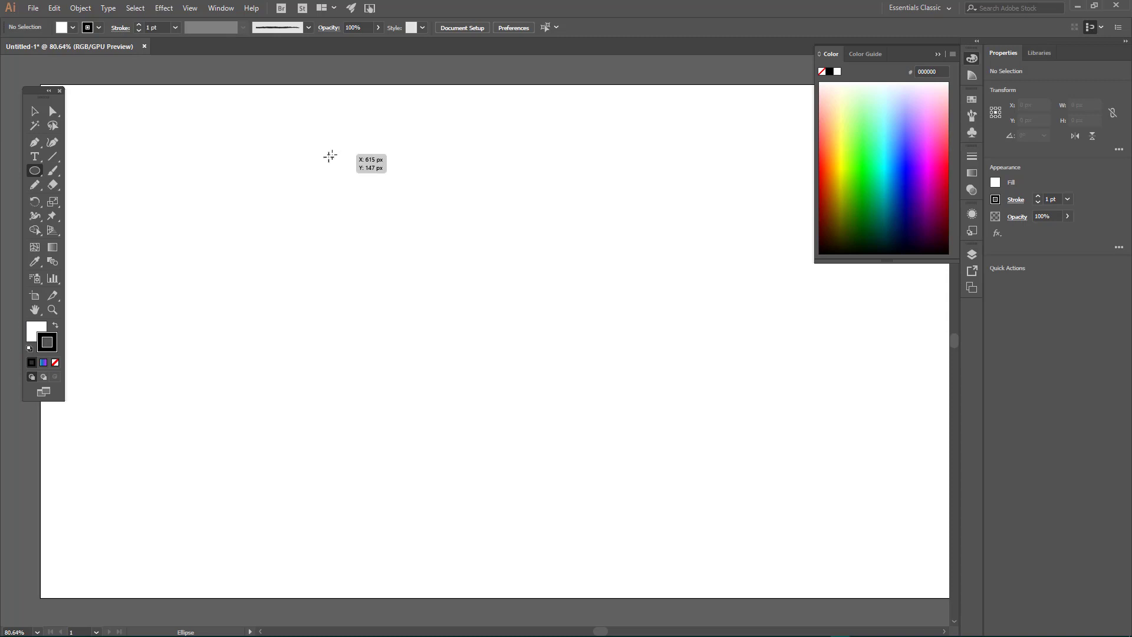
left_click_drag(221, 163, 389, 332)
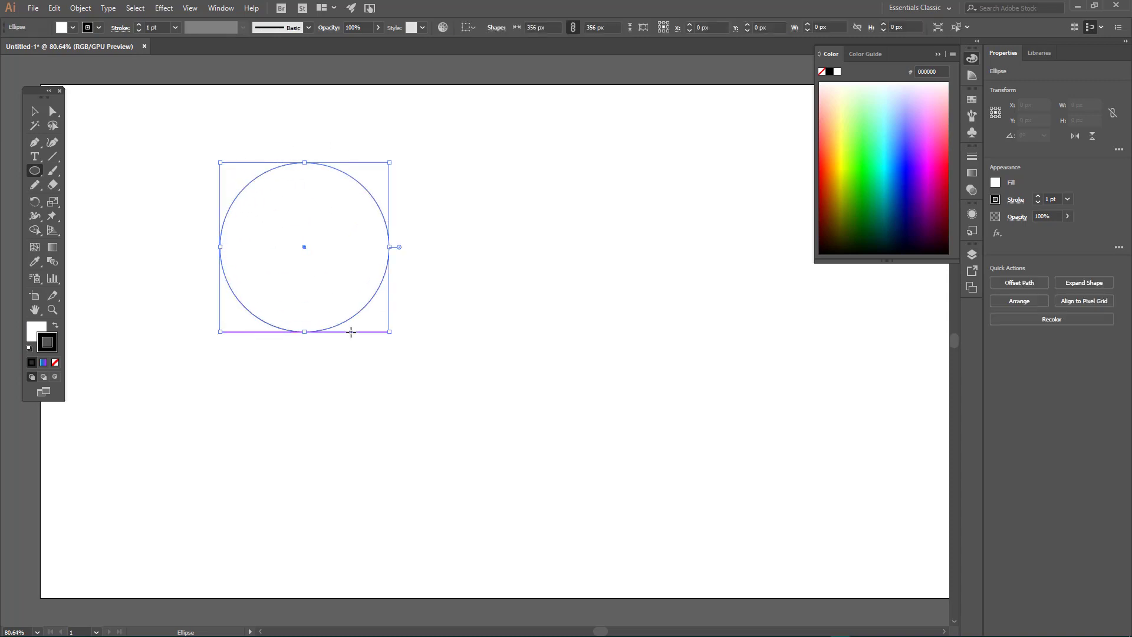
left_click(289, 129)
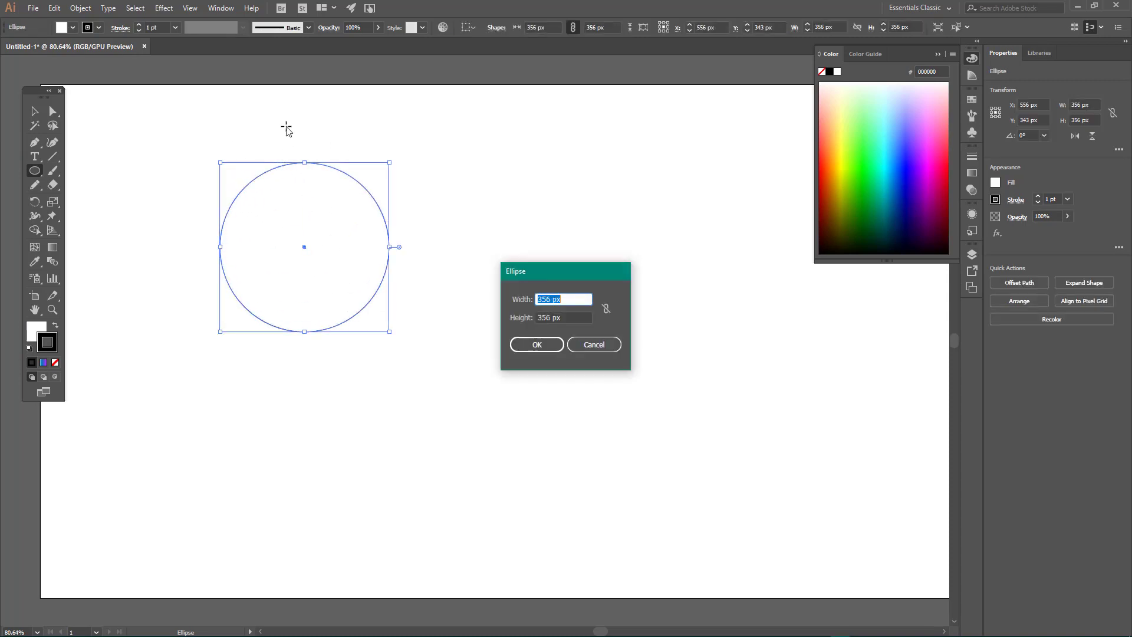
left_click(594, 344)
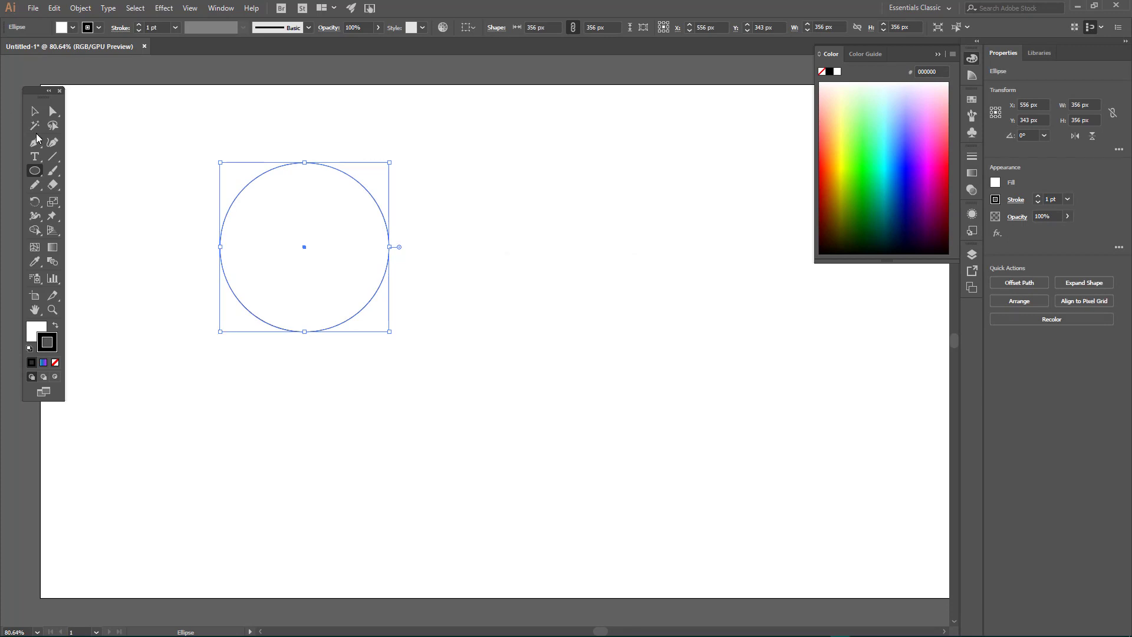
left_click(35, 111)
left_click(142, 123)
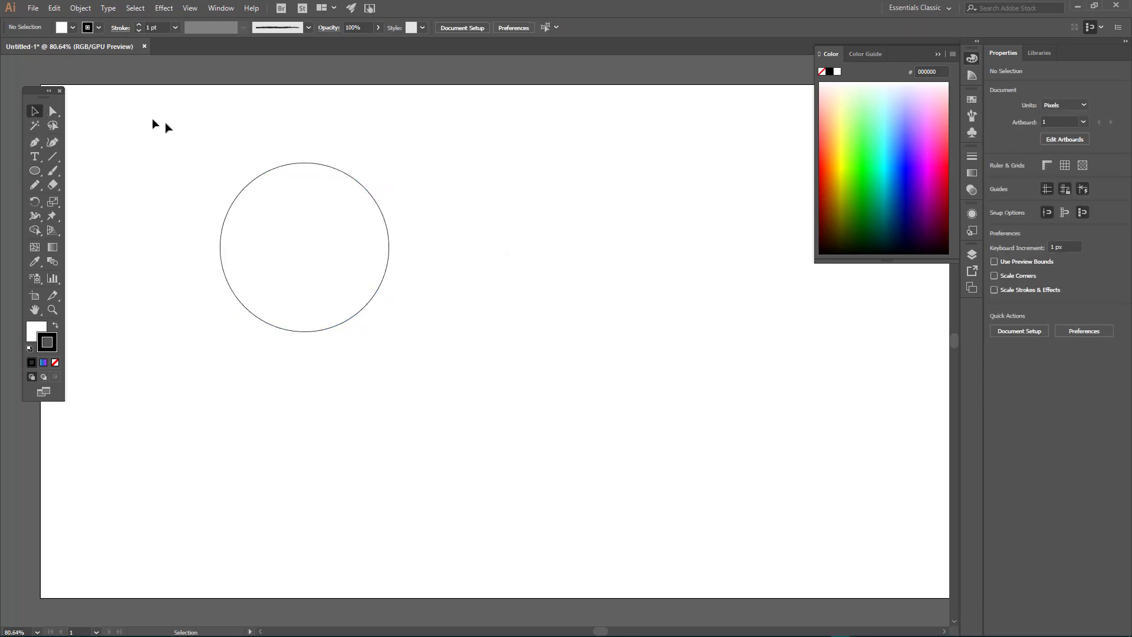
Step: Add mesh points to the circle with the Mesh tool, forming four horizontal and two vertical mesh lines
left_click(349, 255)
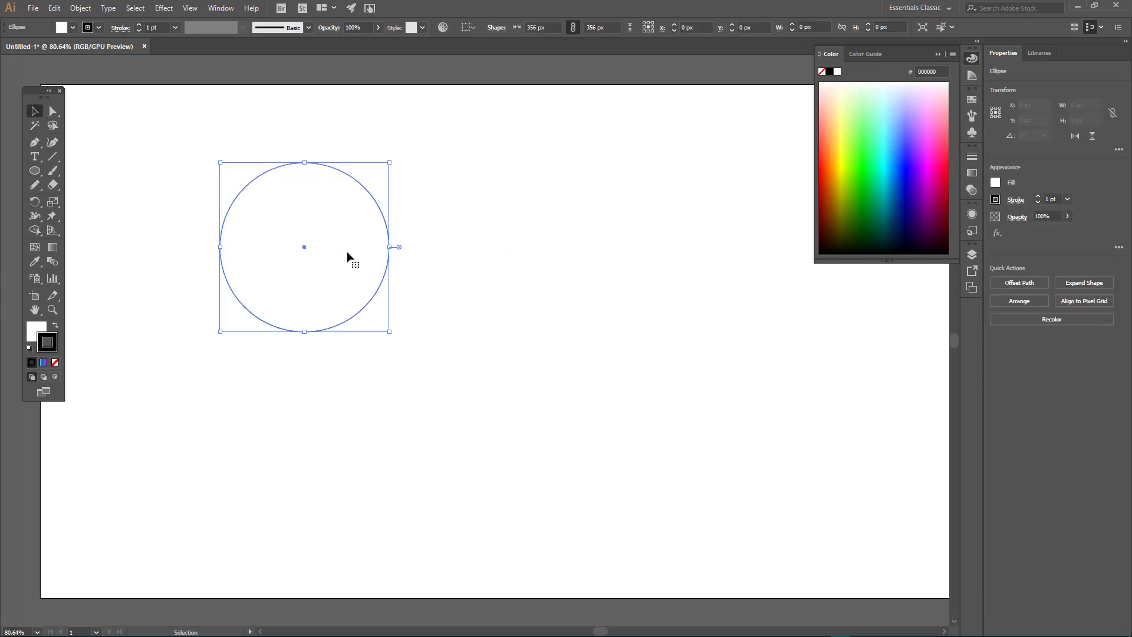
left_click(36, 244)
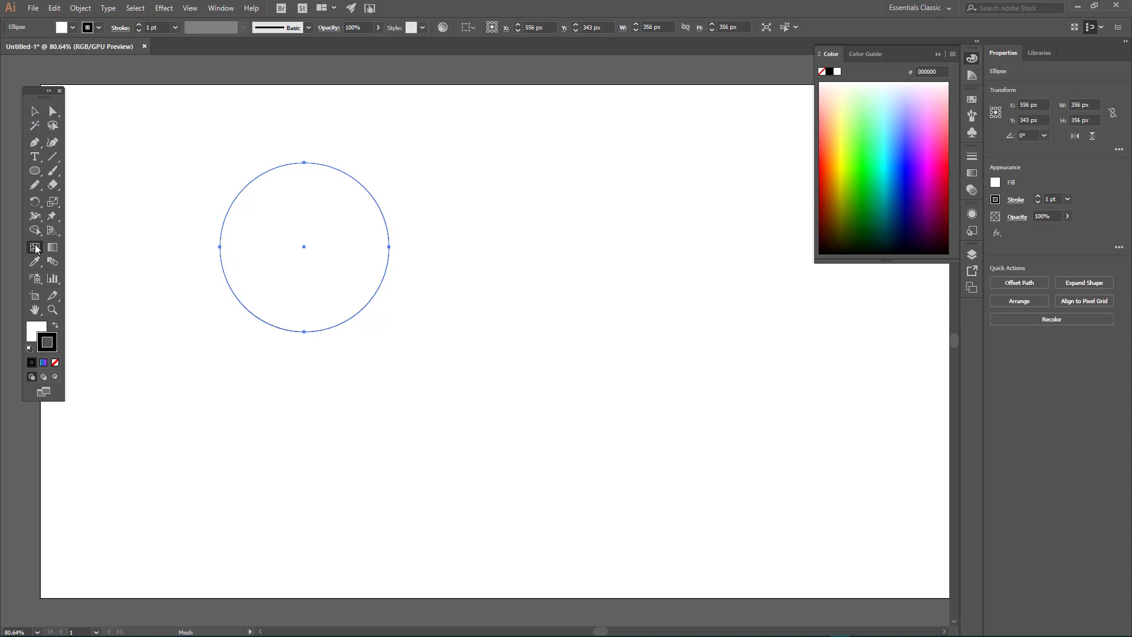
left_click(259, 224)
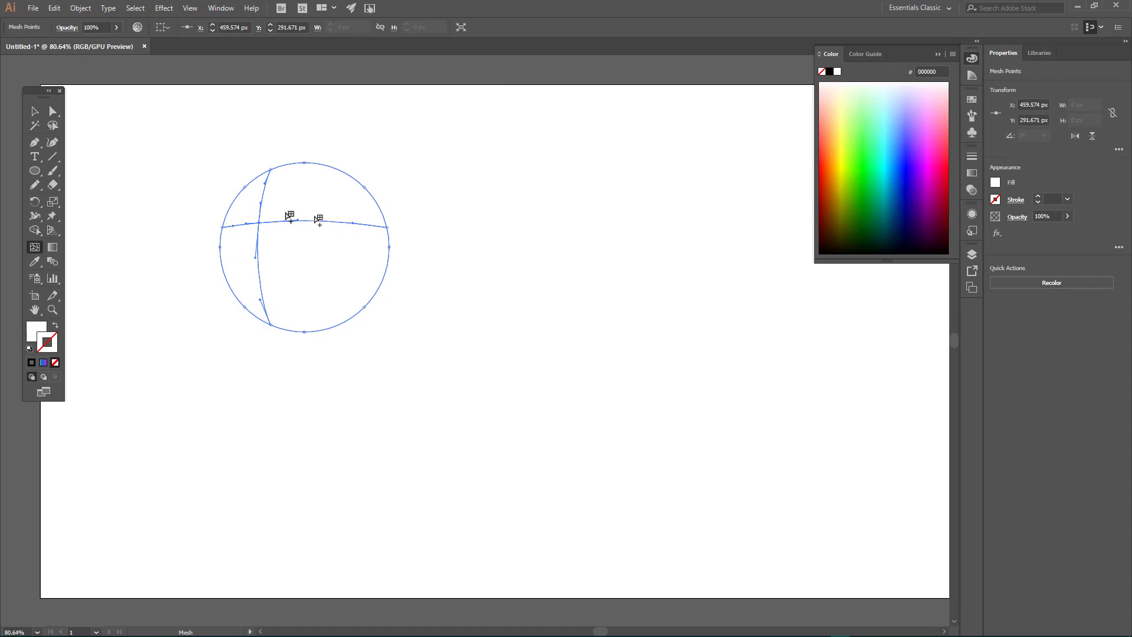
left_click(263, 194)
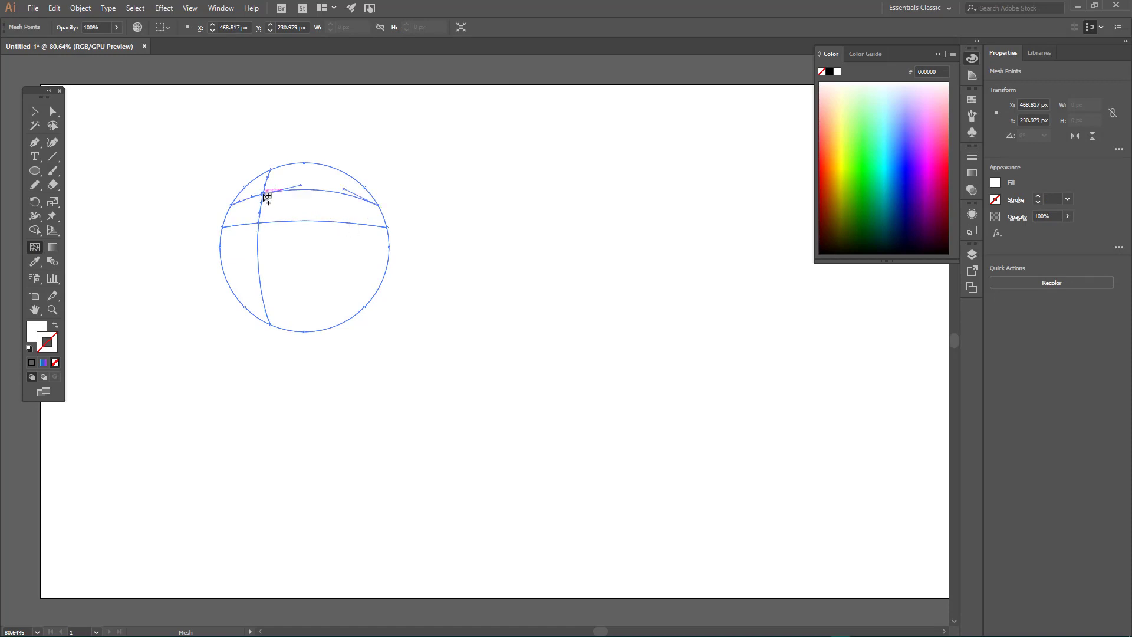
left_click(259, 255)
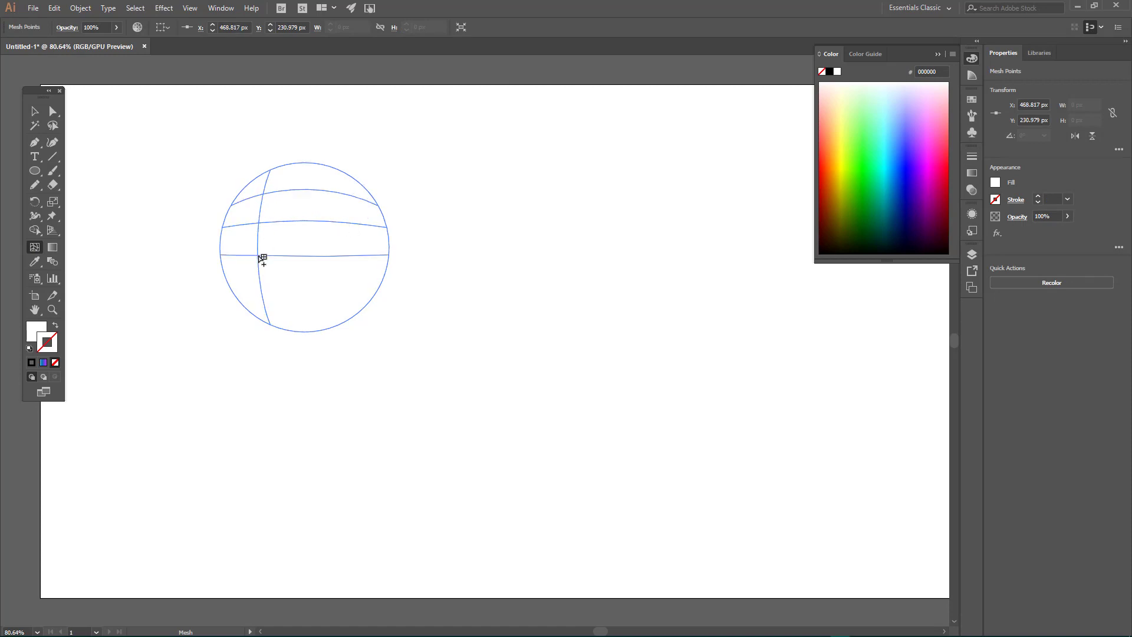
left_click(263, 297)
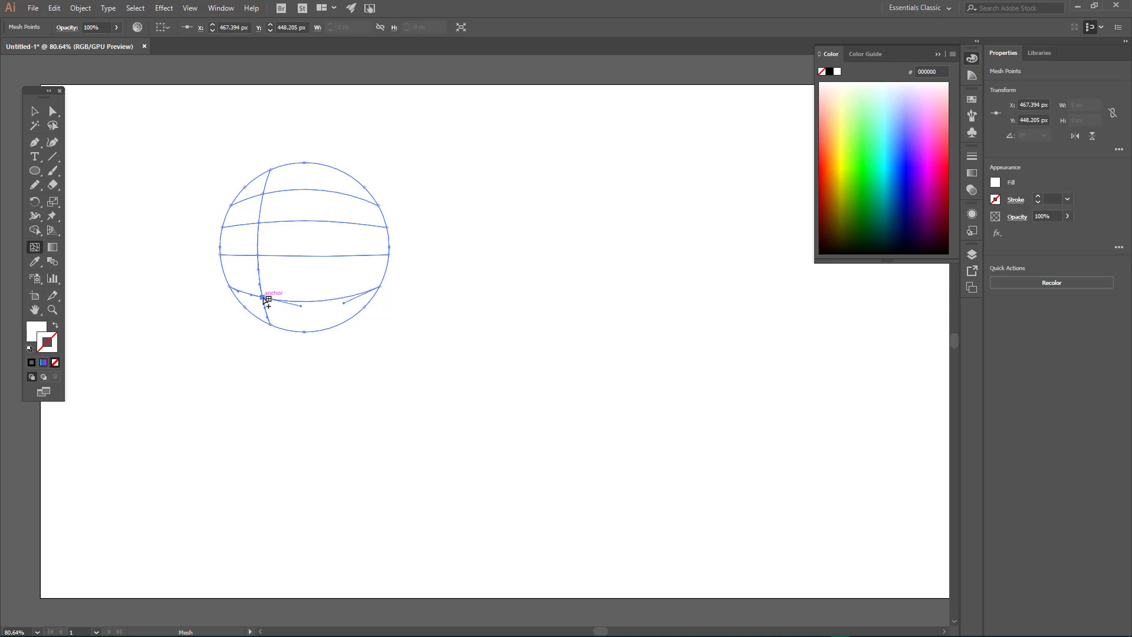
left_click(325, 190)
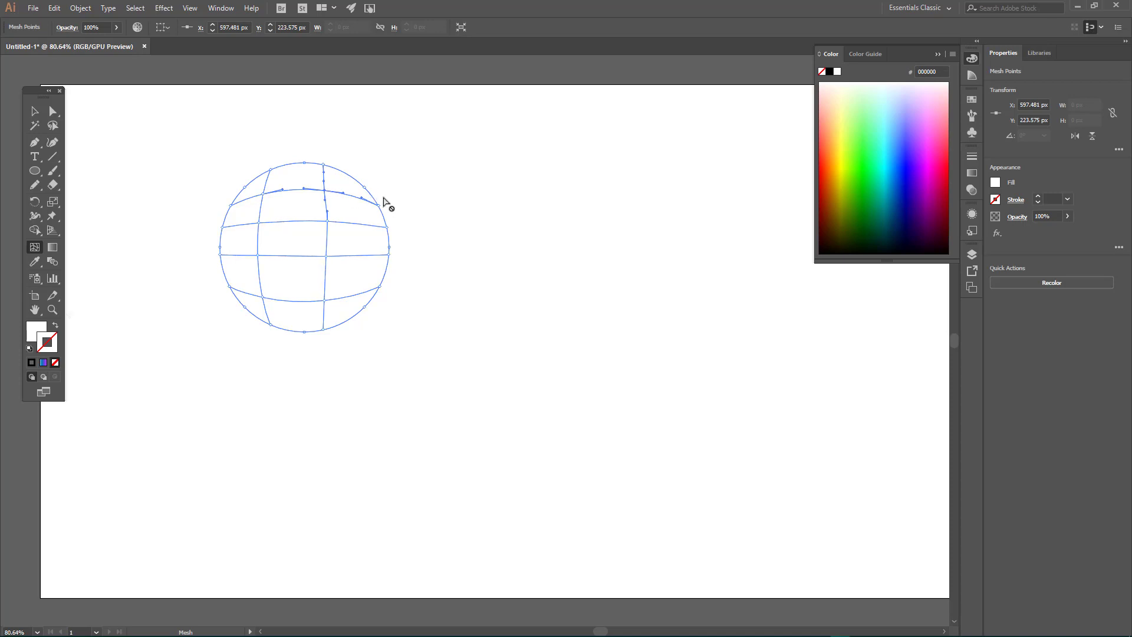
Step: Color the selected upper-right mesh point brown-orange AA4E00
left_click(34, 248)
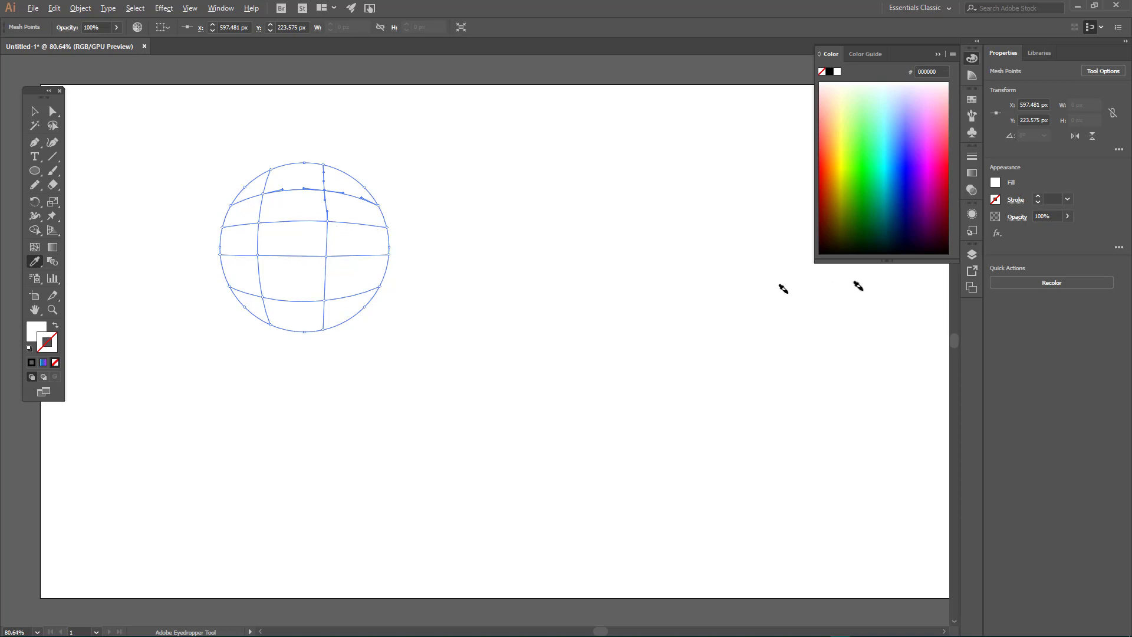
left_click(832, 192)
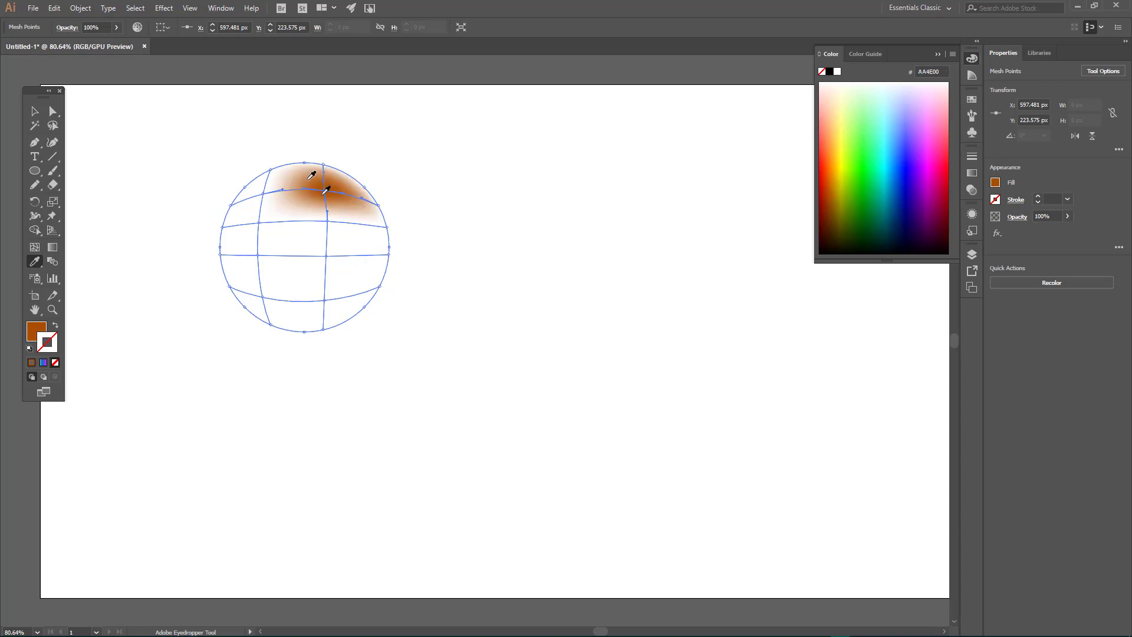
Step: Select the whole mesh circle and fill it with dark red 9C2600
left_click(34, 111)
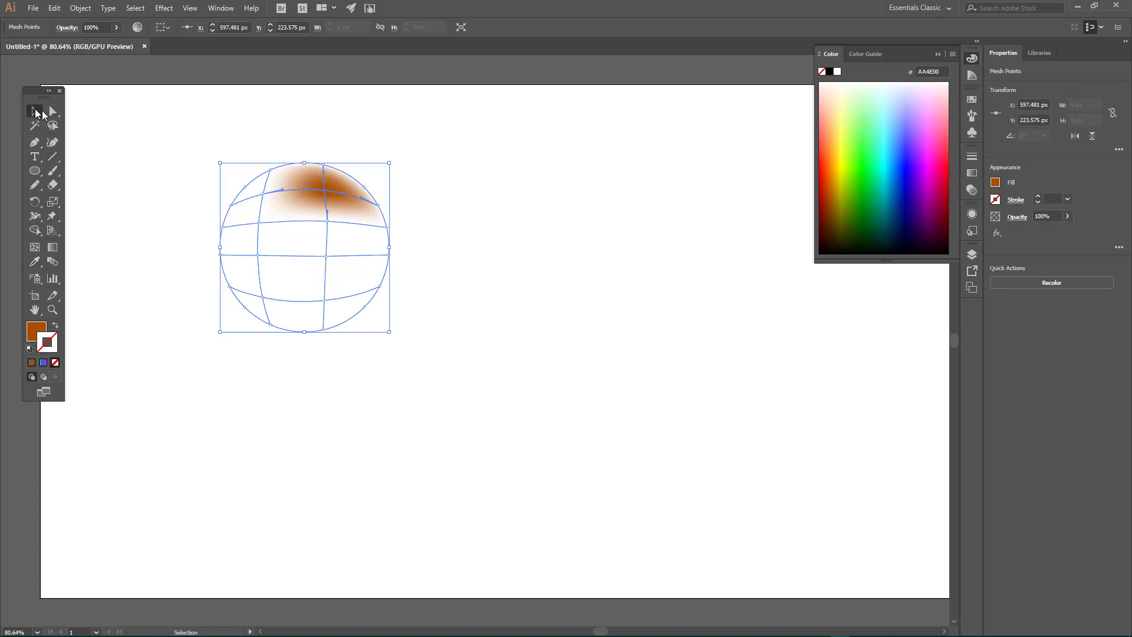
left_click_drag(155, 121, 492, 422)
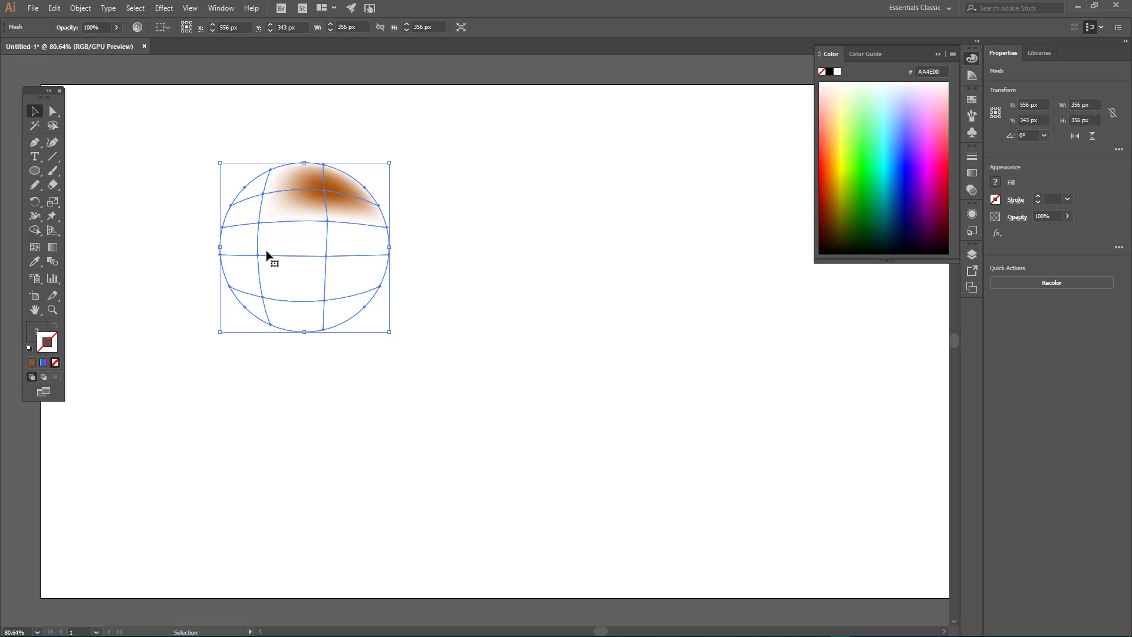
key("i")
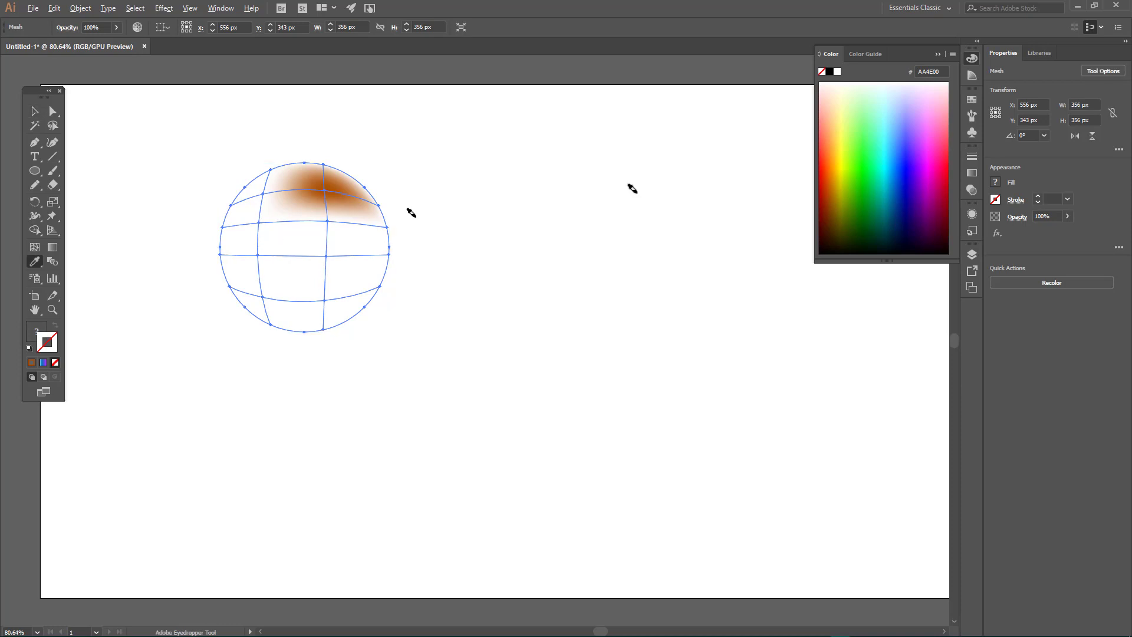
left_click(830, 178)
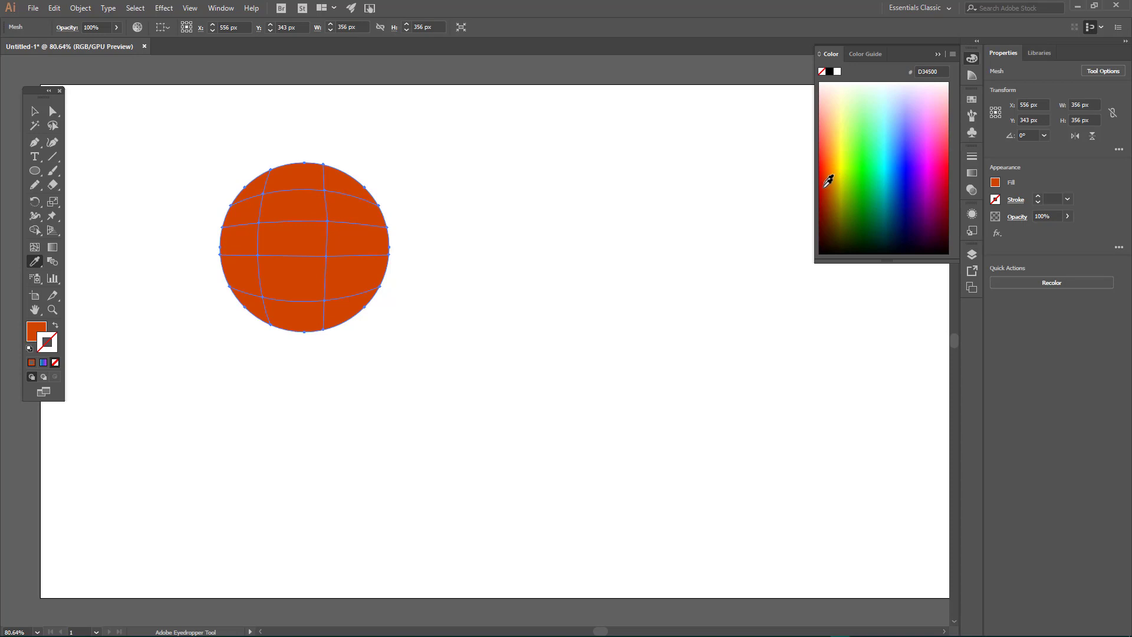
left_click(827, 187)
left_click(827, 199)
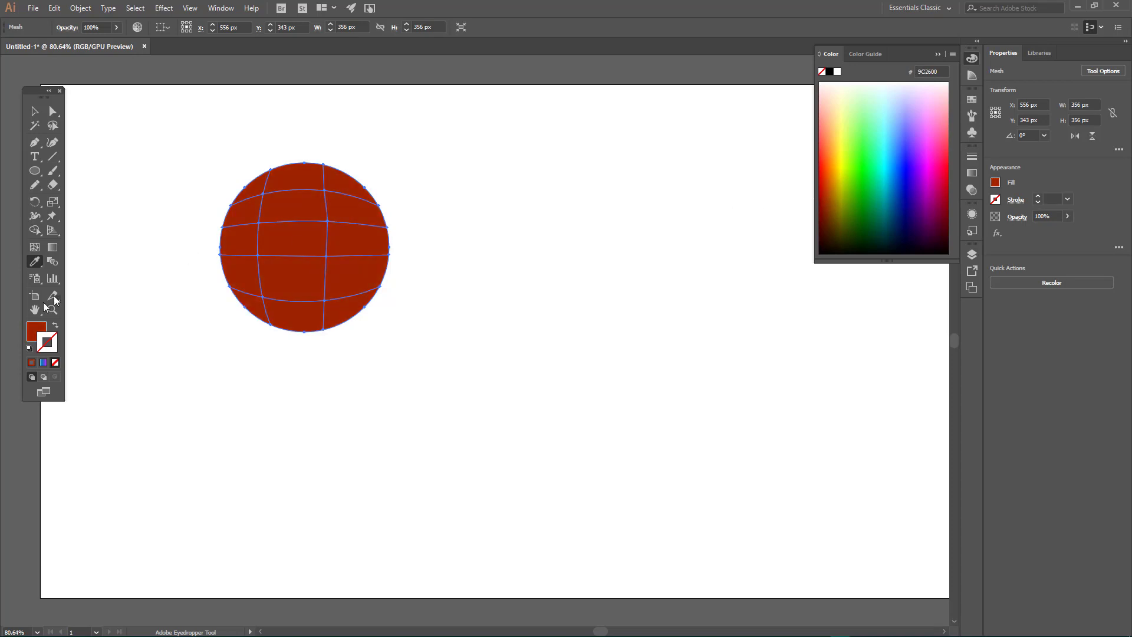
Step: Select the circle's interior mesh points and color them bright orange FF611D
left_click(51, 115)
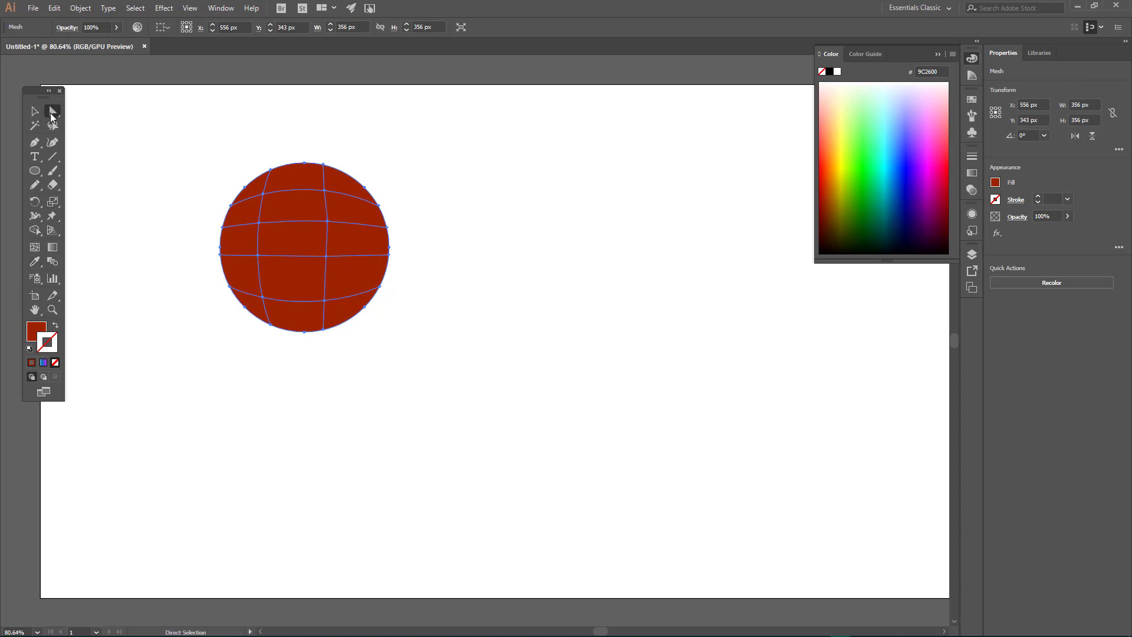
left_click(263, 193)
left_click(324, 191, "shift")
left_click(327, 221, "shift")
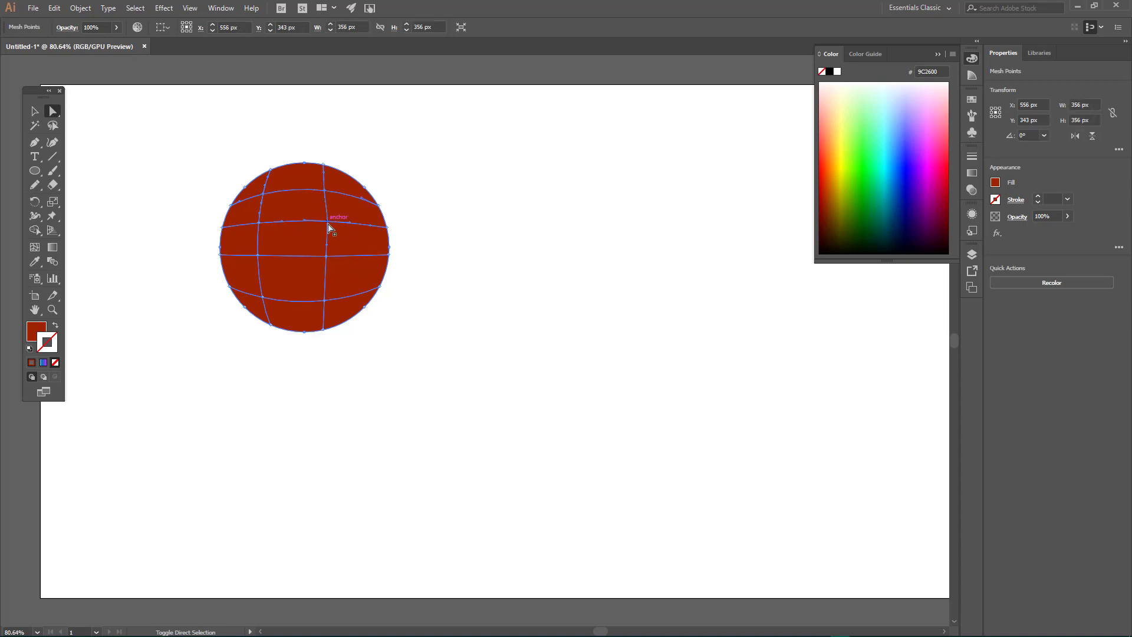
left_click(326, 257, "shift")
left_click(325, 303, "shift")
left_click(263, 300, "shift")
left_click(258, 256, "shift")
key("i")
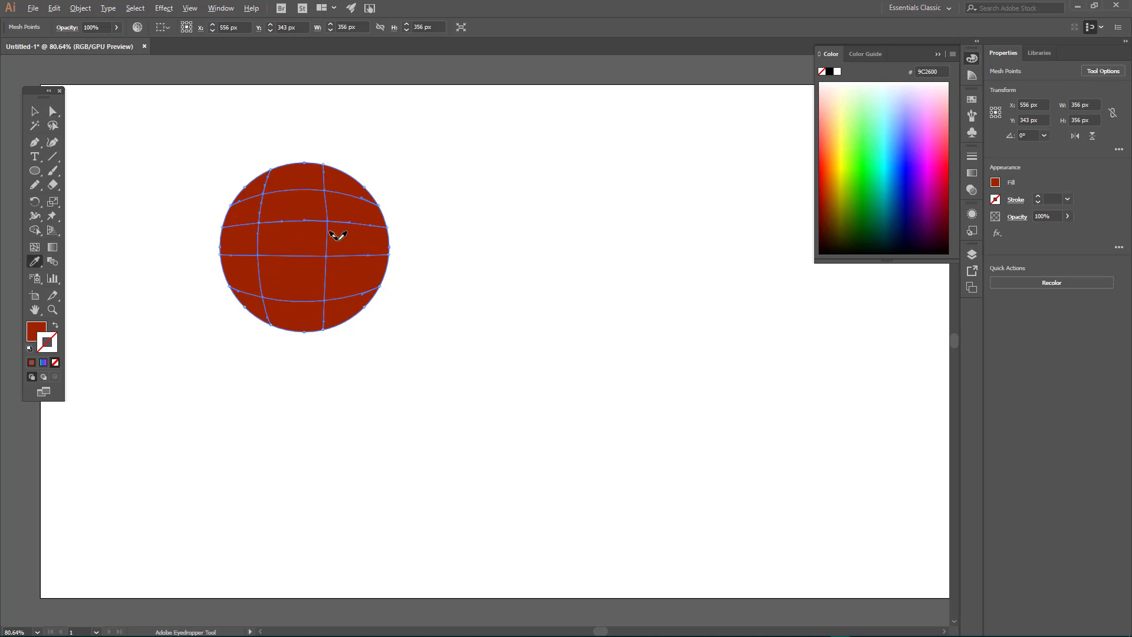
left_click(830, 153)
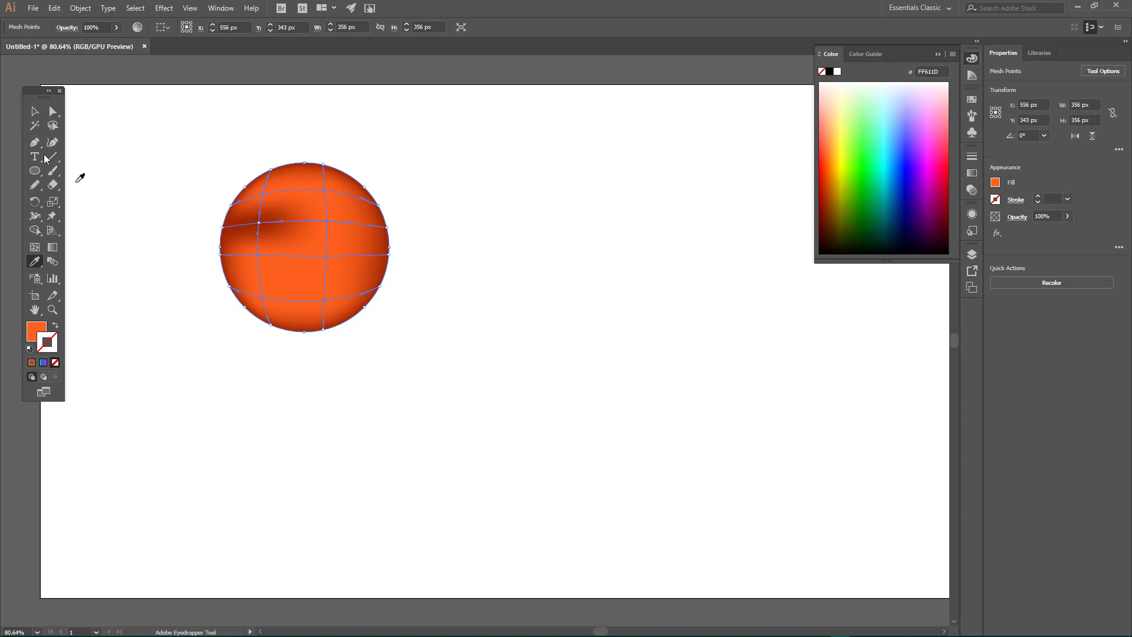
Step: Select the missed dark mesh point in the circle's upper-left area and recolor it with the orange sampled from the circle
left_click(35, 113)
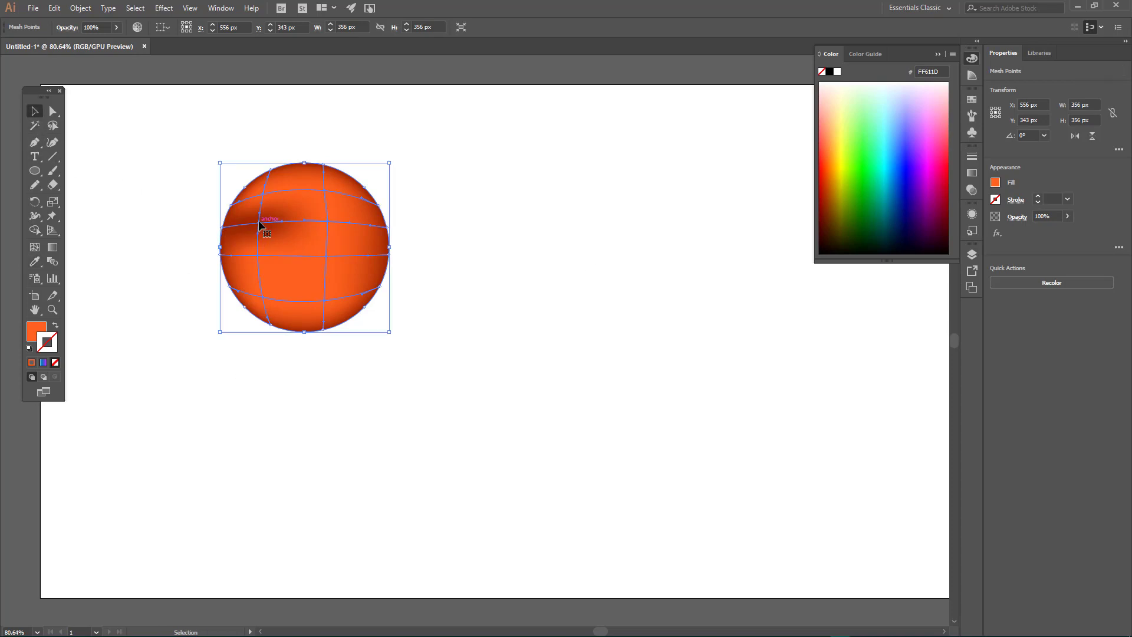
key("a")
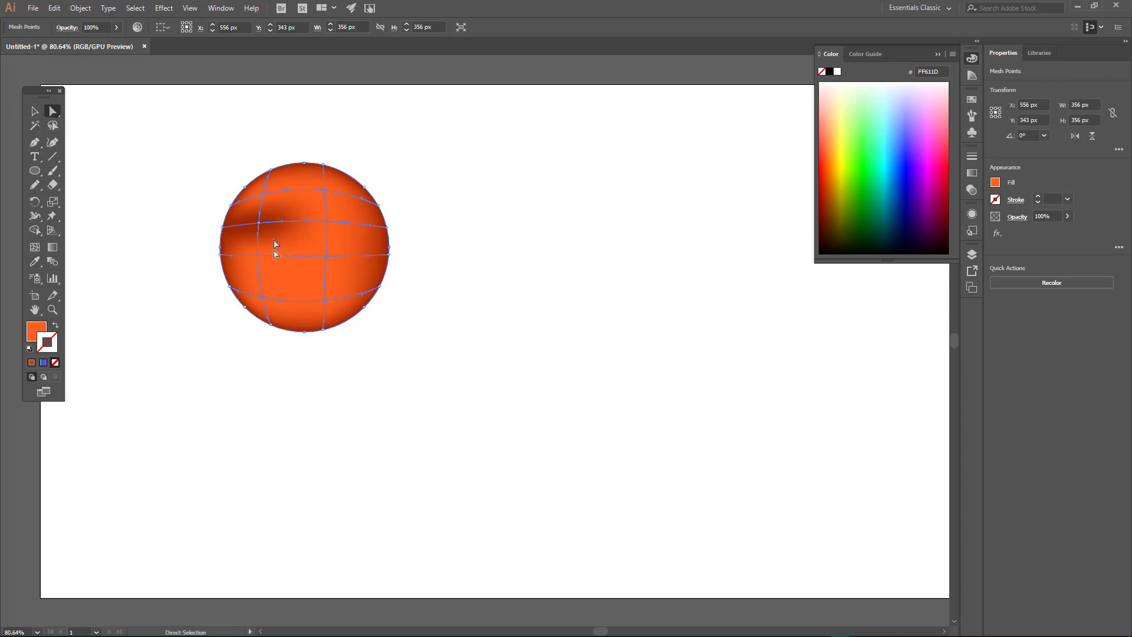
left_click(259, 223)
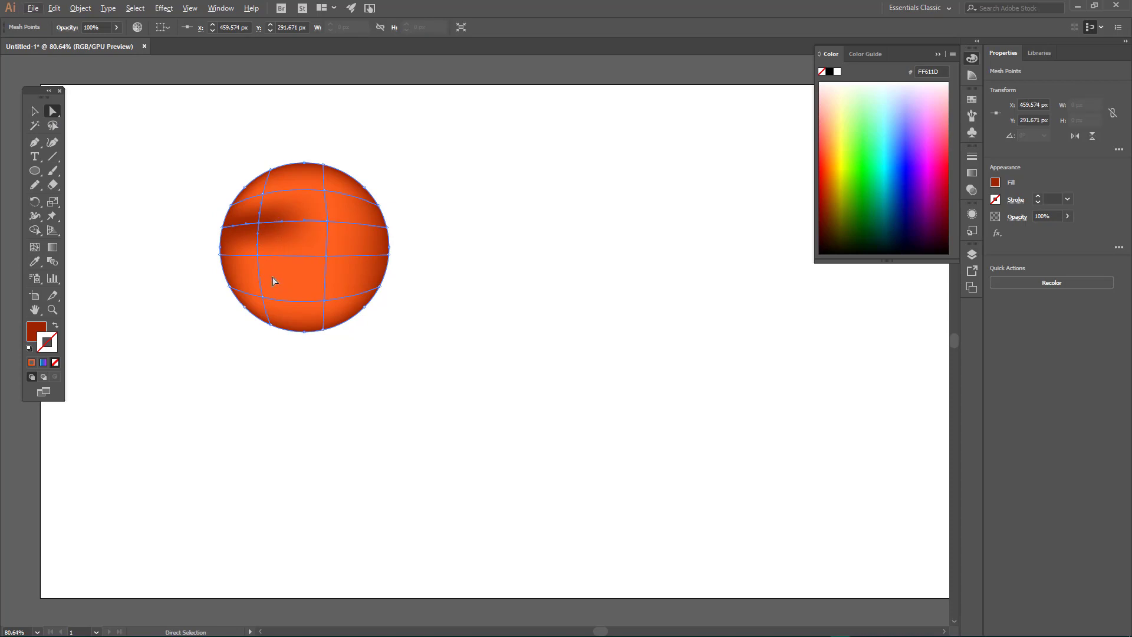
key("i")
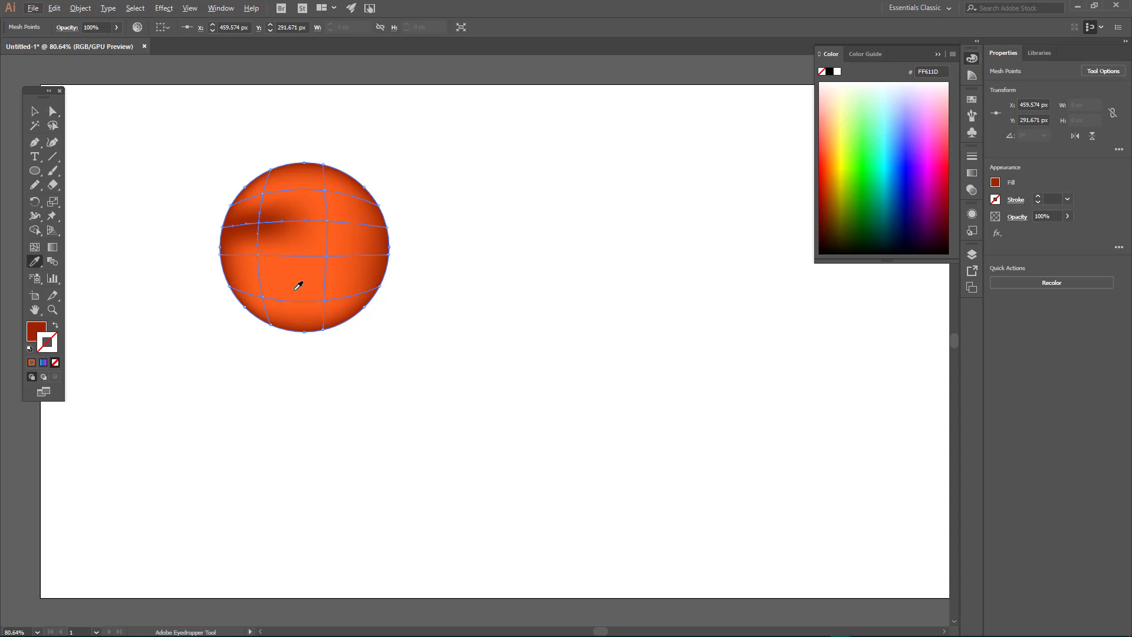
key("alt")
left_click(295, 277)
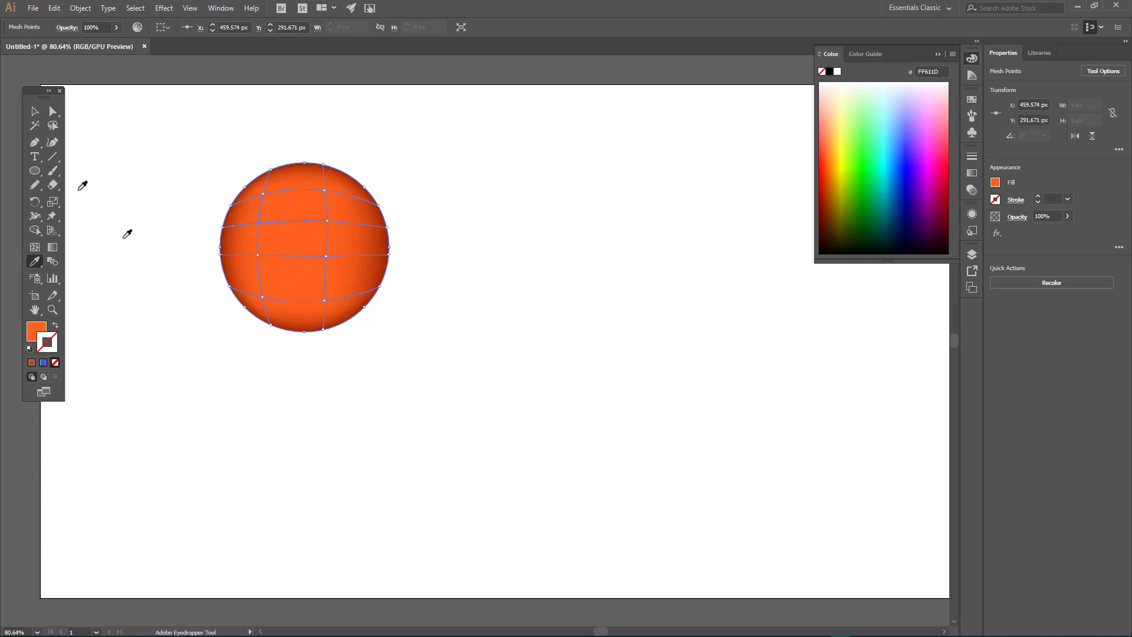
Step: Add a vertical mesh line near the circle's right edge and a horizontal one near its bottom with the Mesh tool
key("u")
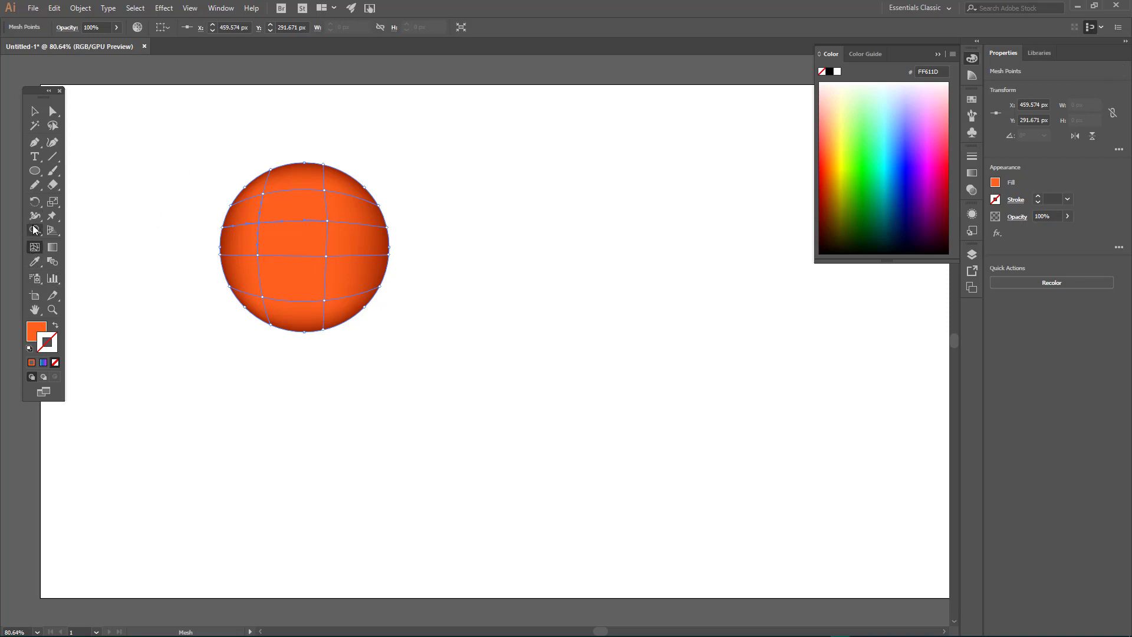
left_click(374, 293)
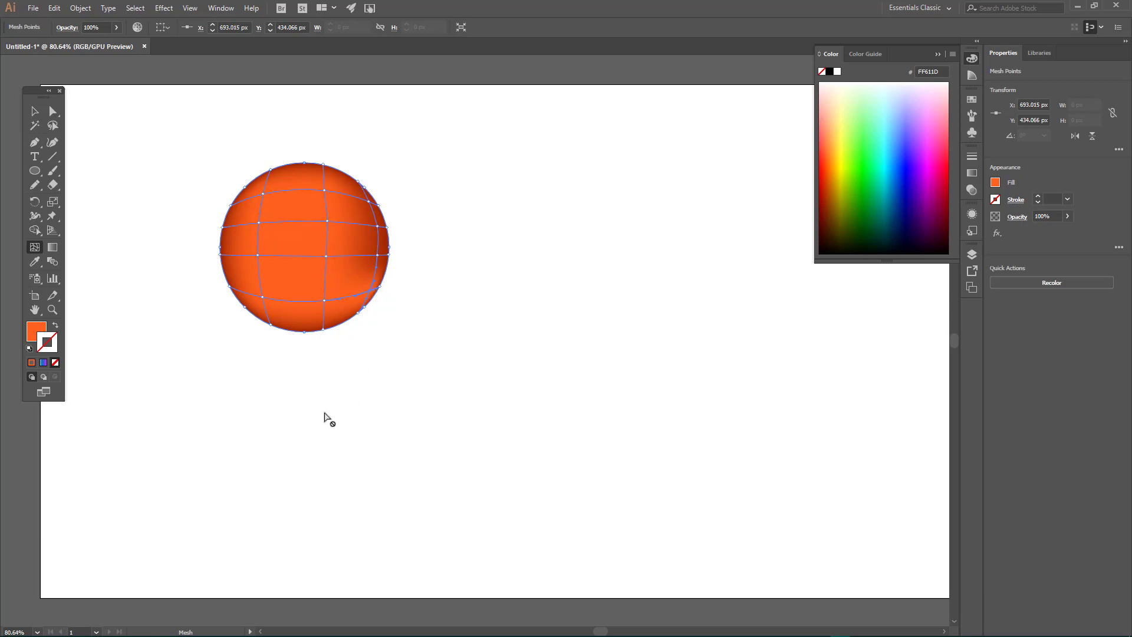
left_click(323, 313)
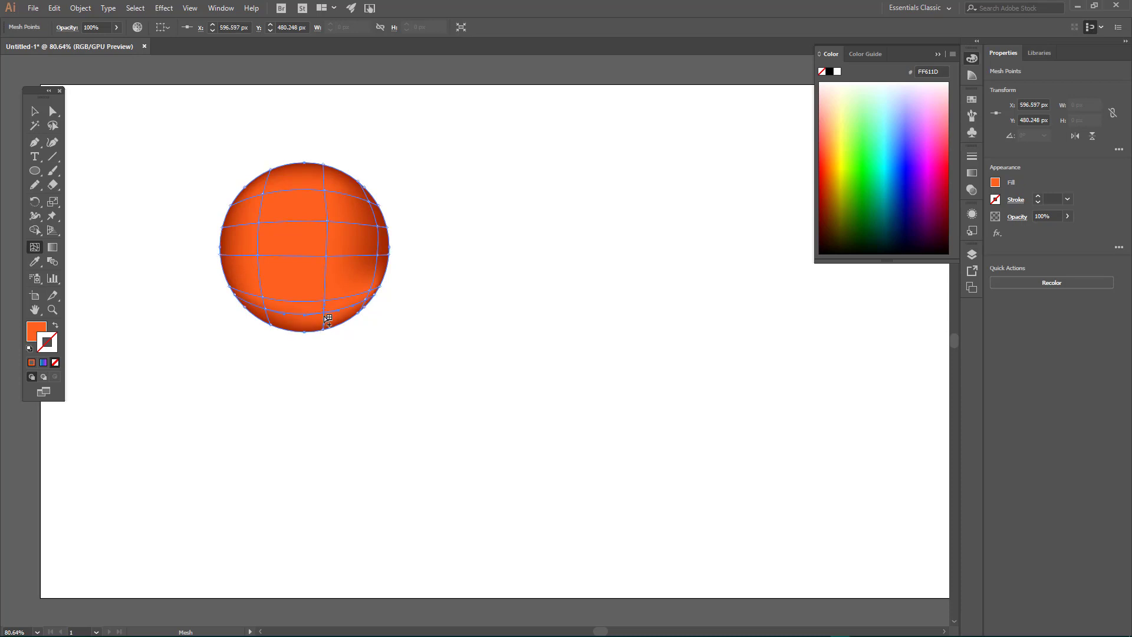
Step: Lasso the mesh points along the circle's lowest and rightmost mesh lines and color them dark brown 802D00
left_click(53, 125)
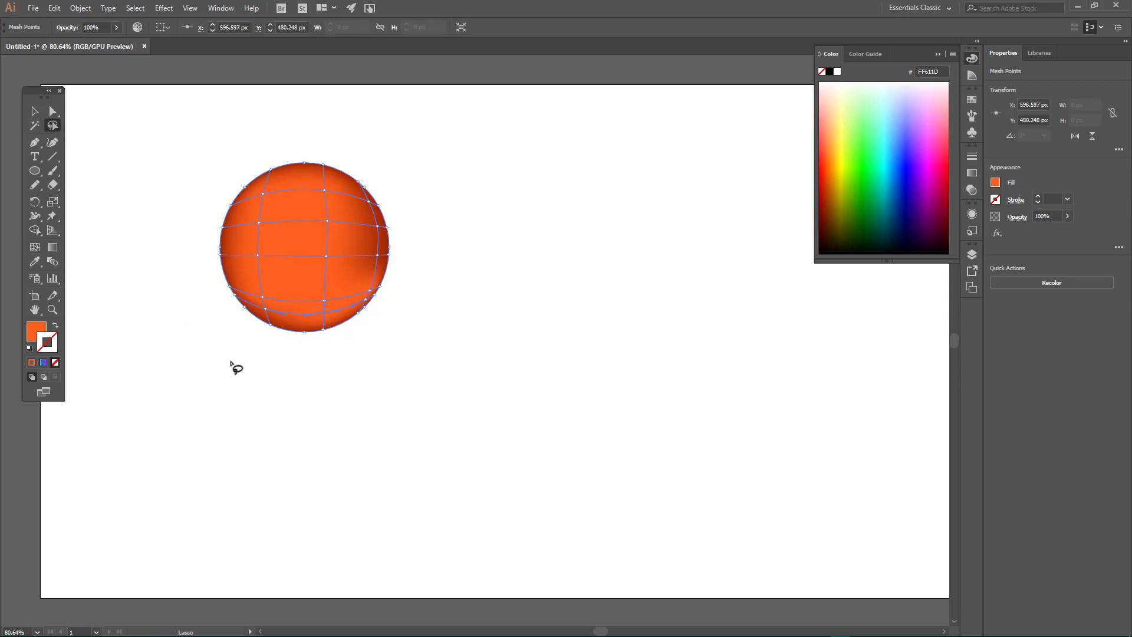
mouse_move(259, 303)
left_mouse_down()
mouse_move(222, 316)
mouse_move(254, 363)
mouse_move(355, 368)
mouse_move(384, 352)
mouse_move(398, 324)
mouse_move(394, 304)
mouse_move(376, 298)
mouse_move(256, 303)
left_mouse_up()
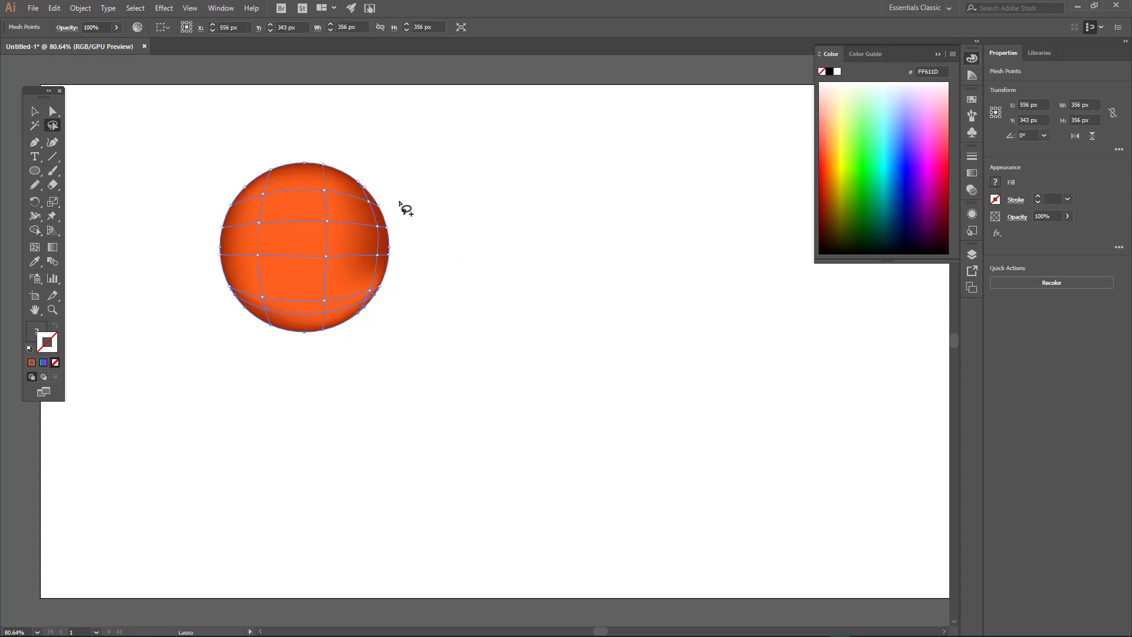
mouse_move(394, 198)
left_mouse_down()
mouse_move(374, 195)
mouse_move(362, 244)
mouse_move(374, 309)
mouse_move(407, 182)
mouse_move(397, 179)
left_mouse_up()
key("i")
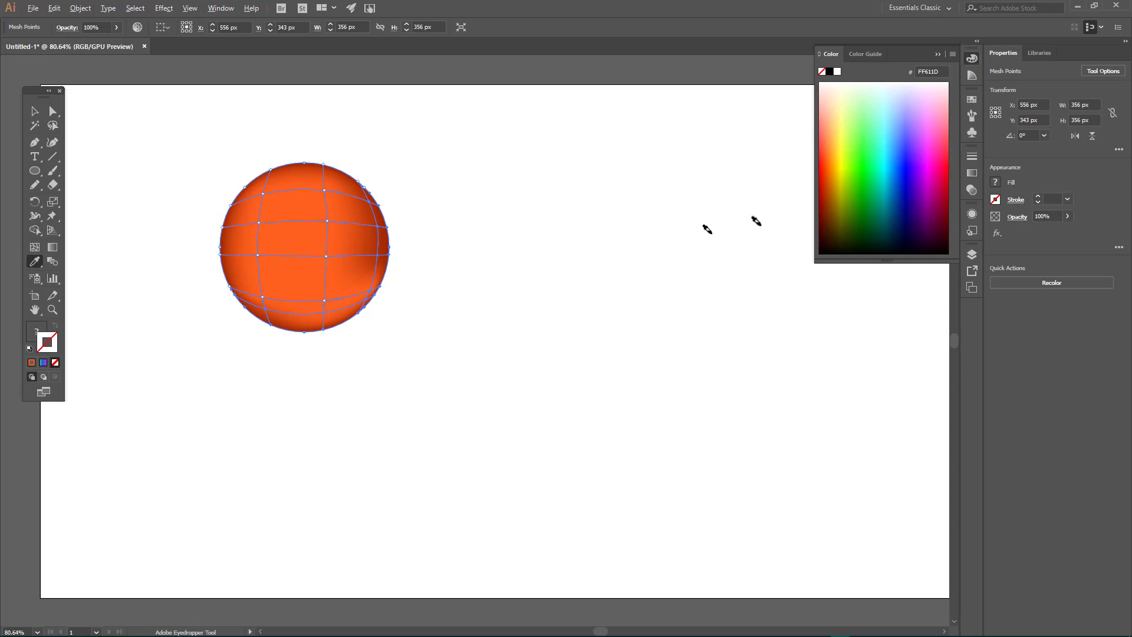
left_click(831, 206)
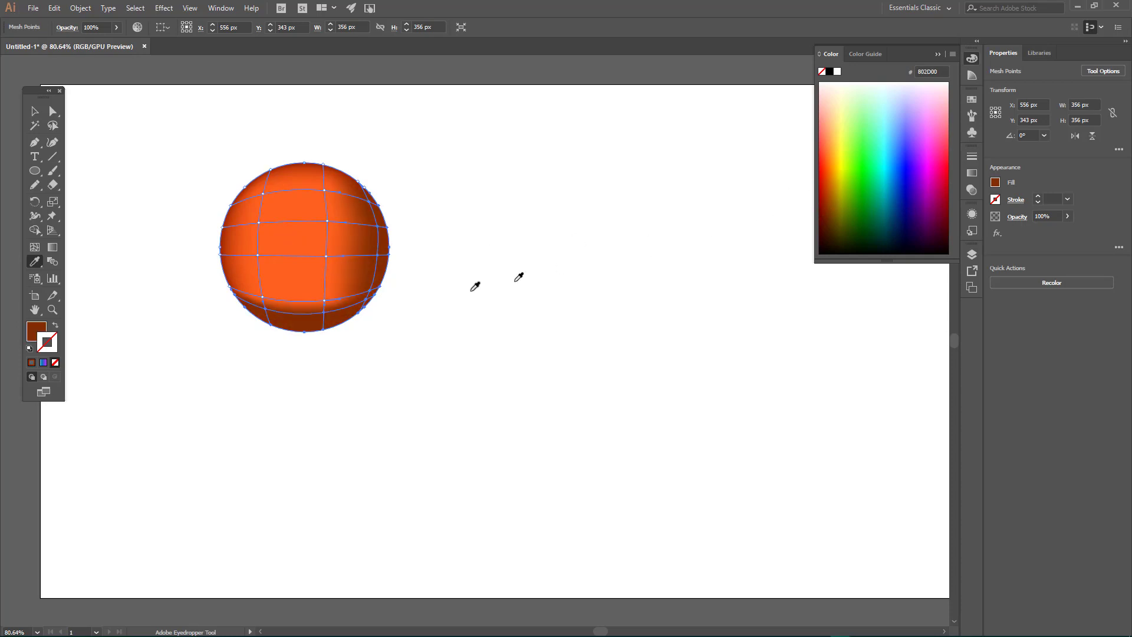
Step: Move the mesh points on the lowest horizontal line outward, closer to the circle's bottom edge
left_click(53, 111)
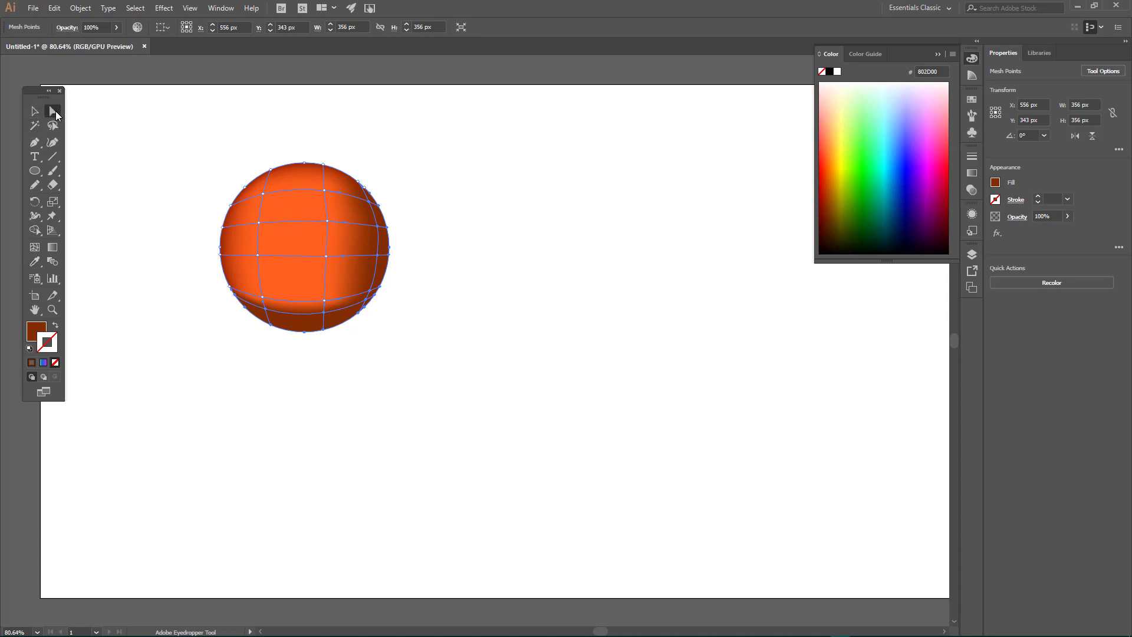
left_click(278, 427)
left_click_drag(323, 315, 264, 321)
left_click_drag(367, 301, 366, 303)
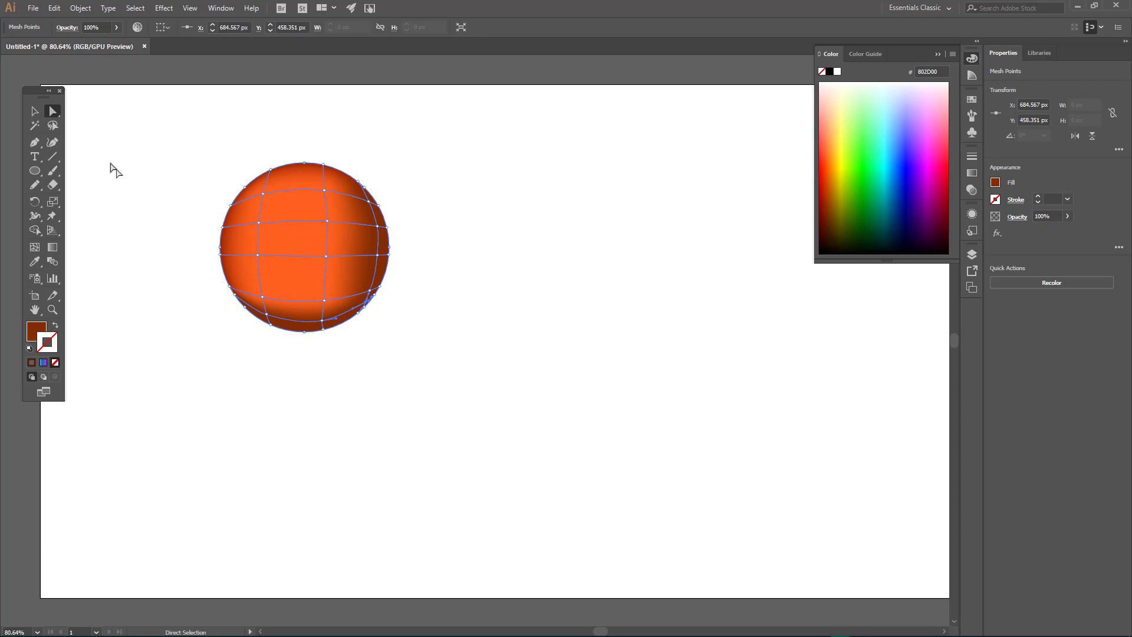
Step: Lasso the four central mesh points and color them light orange FFBD6F
key("q")
mouse_move(260, 210)
left_mouse_down()
mouse_move(260, 264)
mouse_move(336, 228)
mouse_move(303, 207)
mouse_move(260, 211)
left_mouse_up()
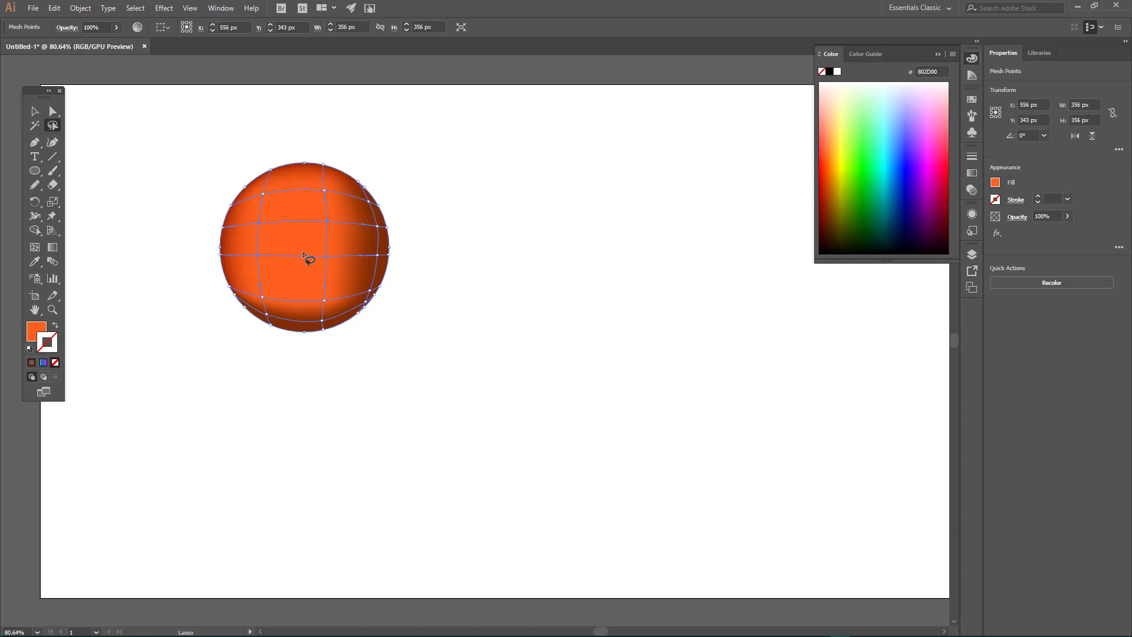
key("i")
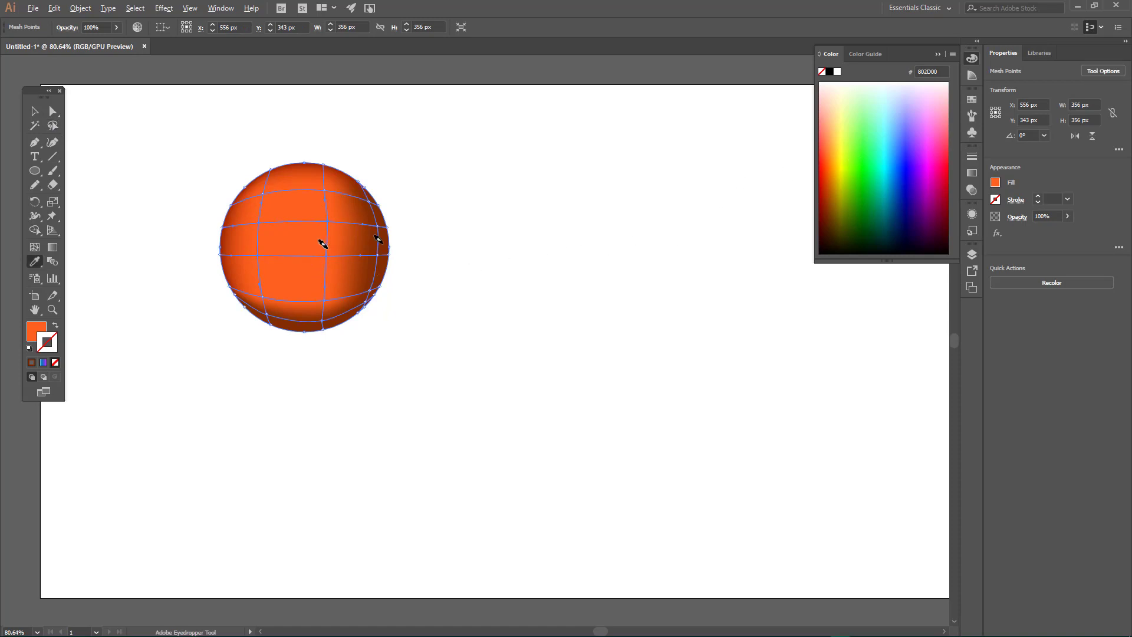
left_click(835, 125)
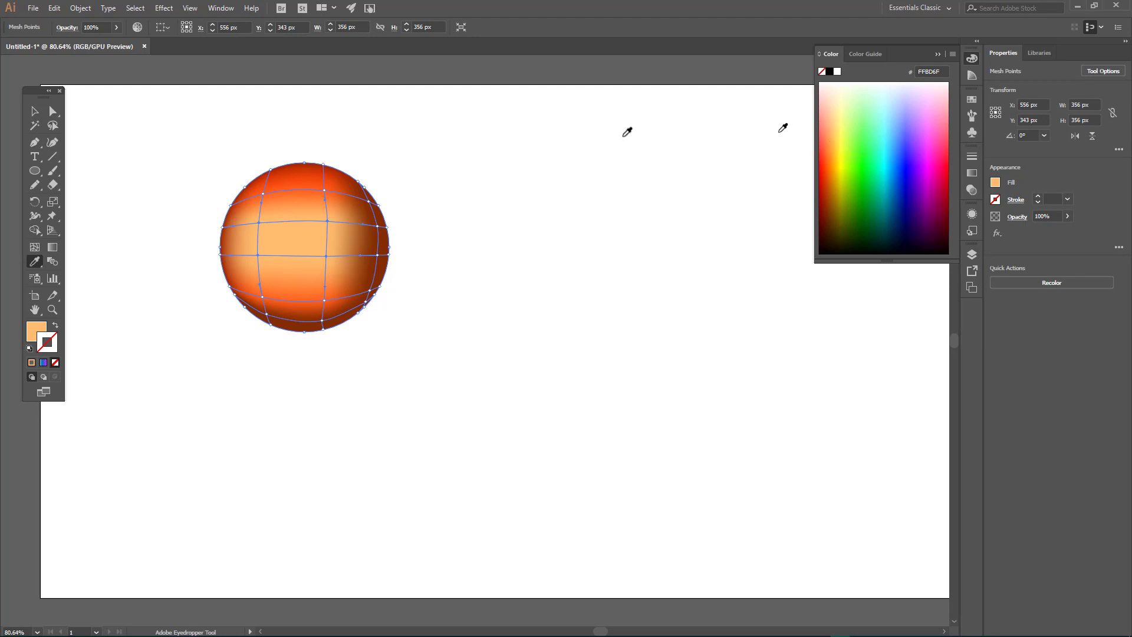
Step: Deselect the circle and remove its lowest horizontal mesh line with the Mesh tool
left_click(35, 110)
left_click(165, 110)
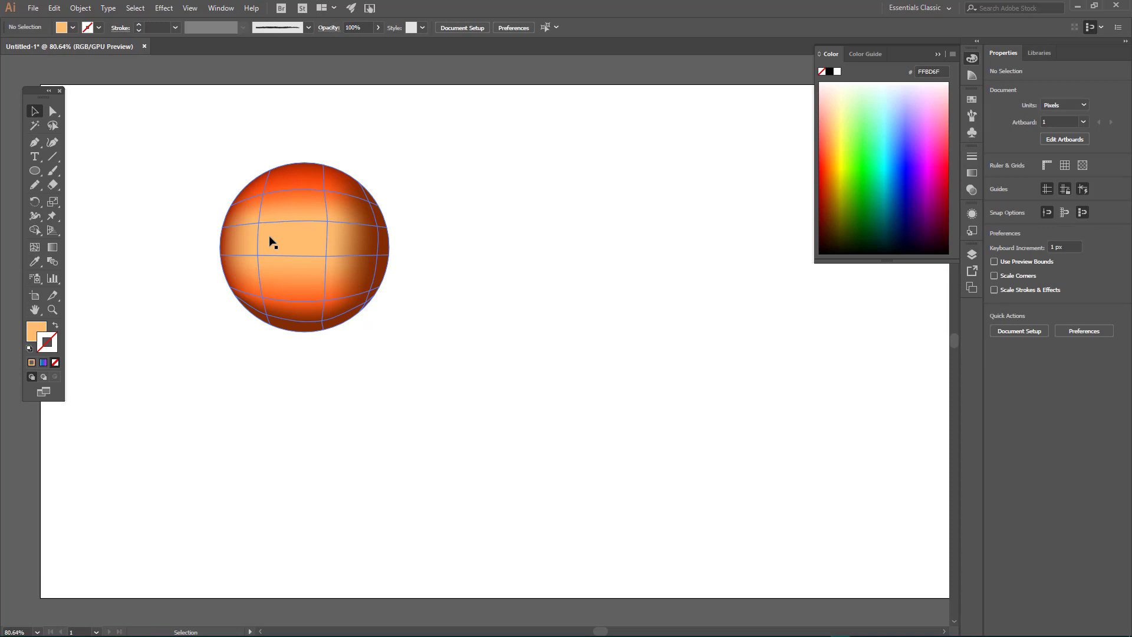
left_click(38, 250)
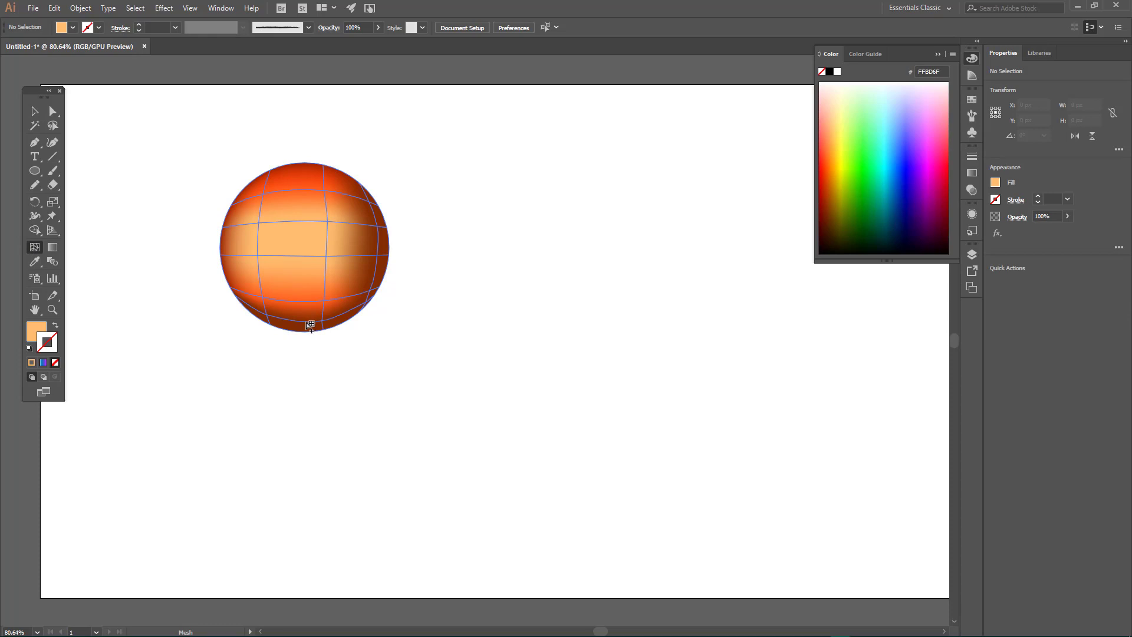
left_click(309, 326)
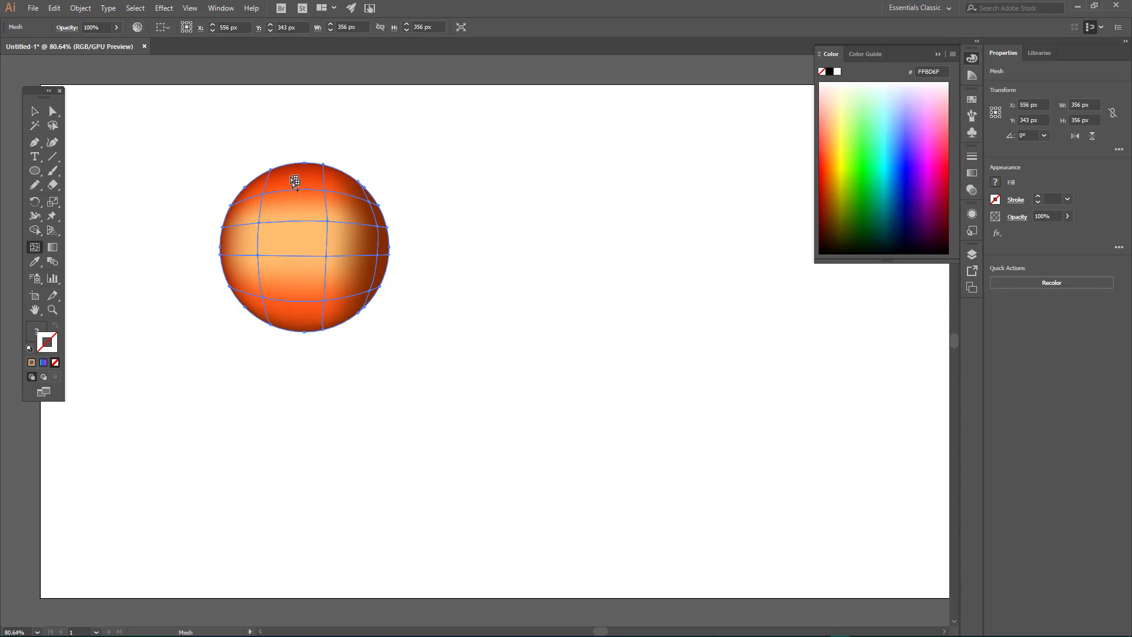
Step: Shift the upper three interior mesh points of the middle vertical mesh line slightly toward the circle's right edge
left_click(53, 111)
left_click_drag(325, 192, 335, 259)
left_click(328, 221)
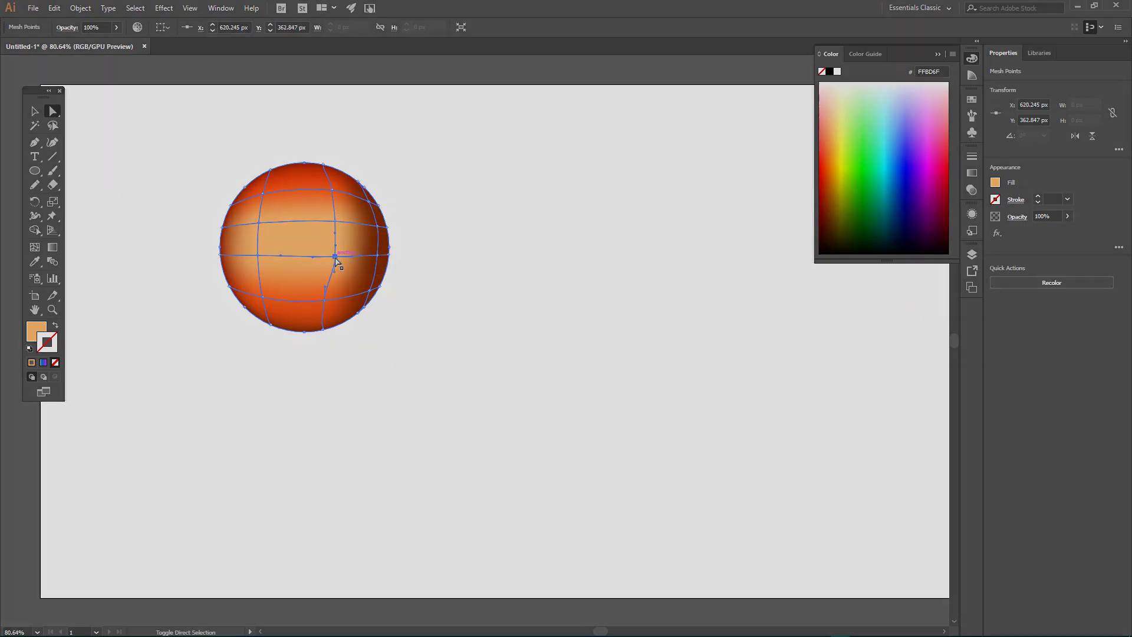